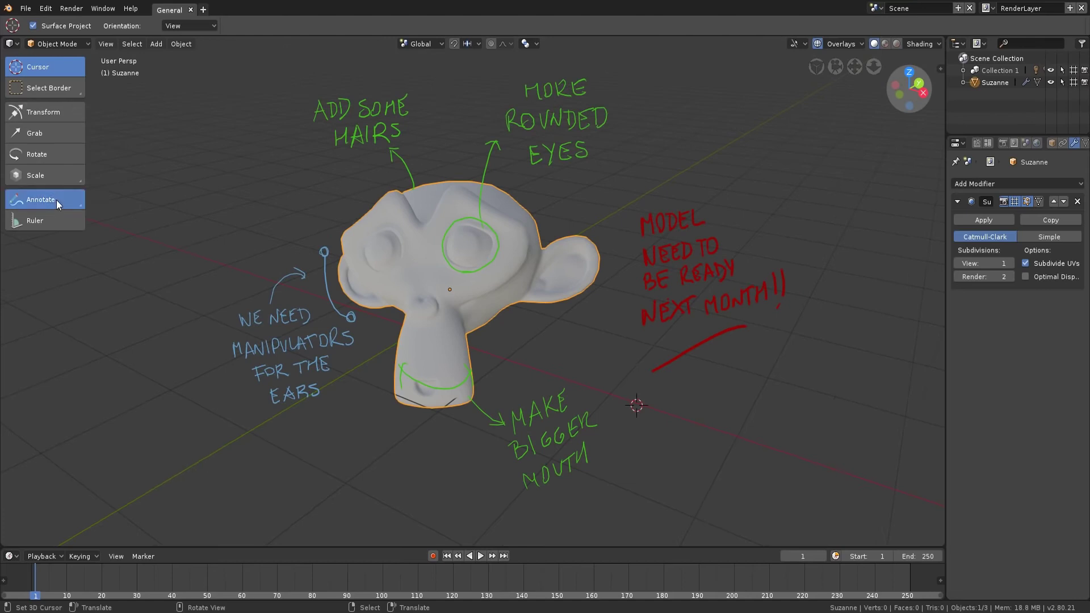
- Handwrite the annotation "MY NOTE" beside the monkey's head, with an arrow from its eye and straight underlines beneath the text
left_click(57, 202)
left_click_drag(383, 250, 327, 206)
mouse_move(224, 210)
left_mouse_down()
mouse_move(227, 190)
mouse_move(253, 206)
left_mouse_up()
mouse_move(218, 248)
left_mouse_down()
mouse_move(224, 230)
mouse_move(254, 222)
left_mouse_up()
mouse_move(267, 221)
left_mouse_down()
mouse_move(261, 236)
mouse_move(275, 218)
left_mouse_up()
mouse_move(279, 216)
left_mouse_down()
mouse_move(296, 228)
mouse_move(292, 219)
left_mouse_up()
left_click_drag(275, 215, 293, 211)
left_click_drag(65, 203, 65, 250)
mouse_move(212, 261)
left_mouse_down()
mouse_move(309, 241)
mouse_move(300, 250)
left_mouse_up()
- Frame the "MY NOTE" annotation with a closed four-sided shape using the annotation polygon tool
left_click_drag(60, 203, 64, 274)
left_click(190, 285)
left_click(175, 178)
left_click(292, 164)
left_click(313, 254)
left_click(191, 285)
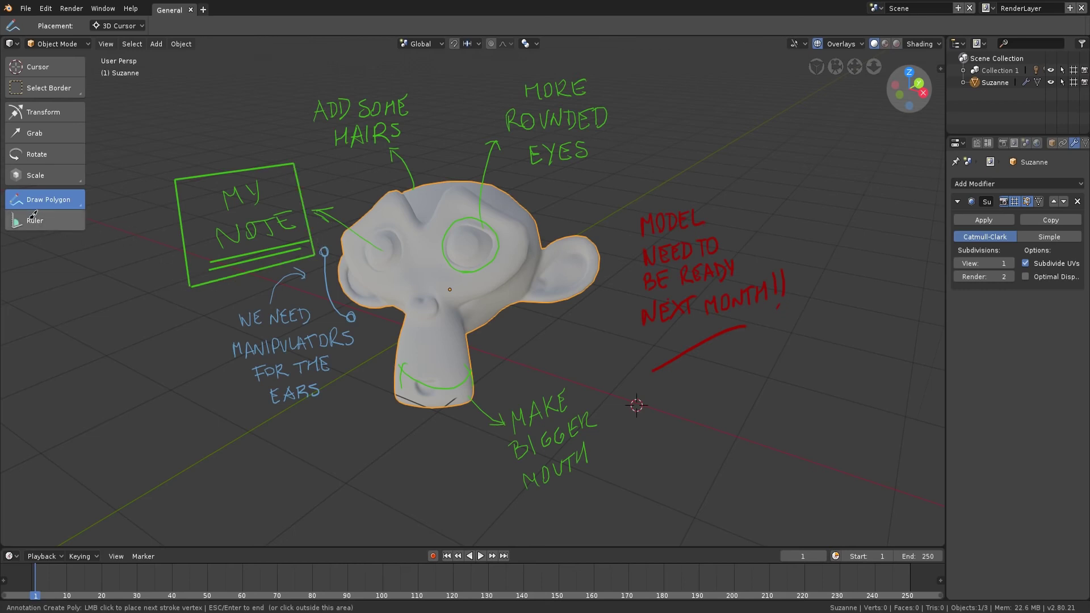
- Erase the "MY NOTE" annotation together with its frame, underlines and arrow
left_click(51, 199)
left_click_drag(84, 205, 78, 299)
mouse_move(204, 287)
left_mouse_down()
mouse_move(209, 260)
mouse_move(169, 236)
mouse_move(253, 213)
mouse_move(278, 223)
mouse_move(344, 214)
mouse_move(335, 226)
left_mouse_up()
- Display the annotation layer list, and add and remove a layer below Lead animator
key("n")
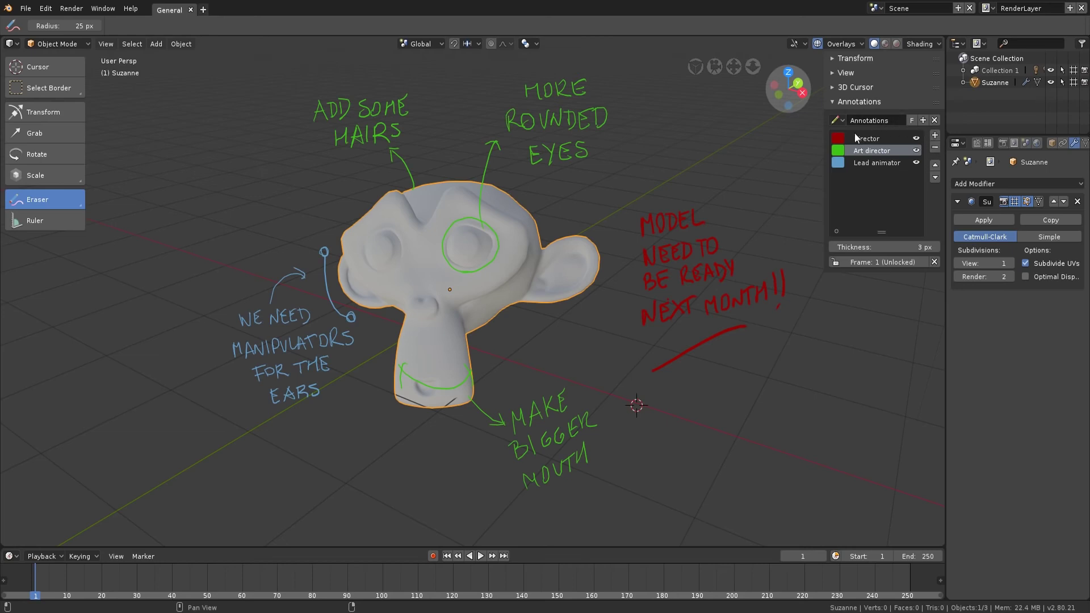
left_click(880, 164)
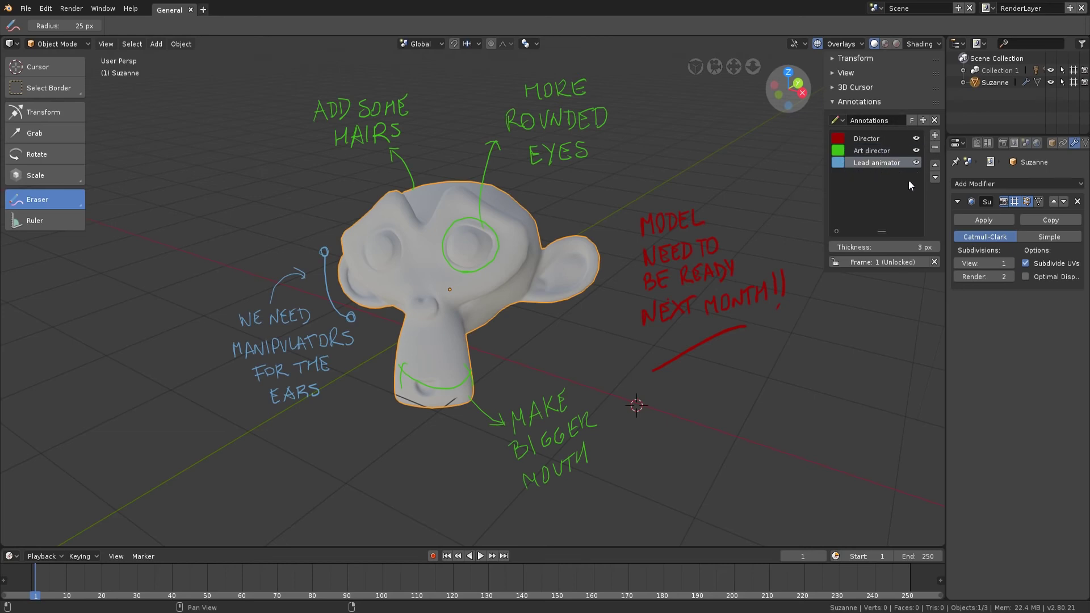
left_click(935, 135)
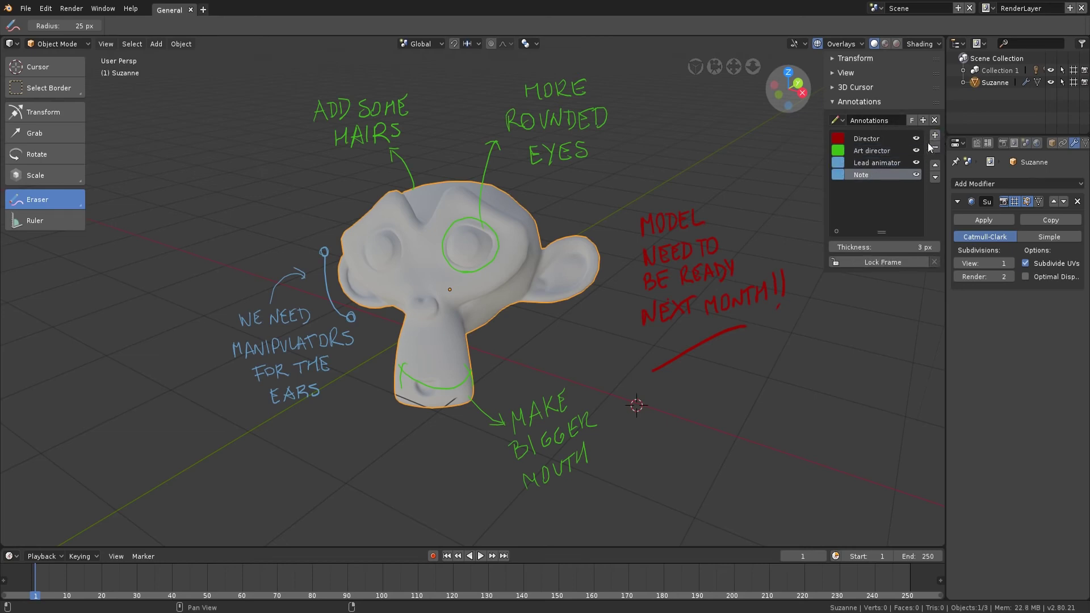
left_click(935, 148)
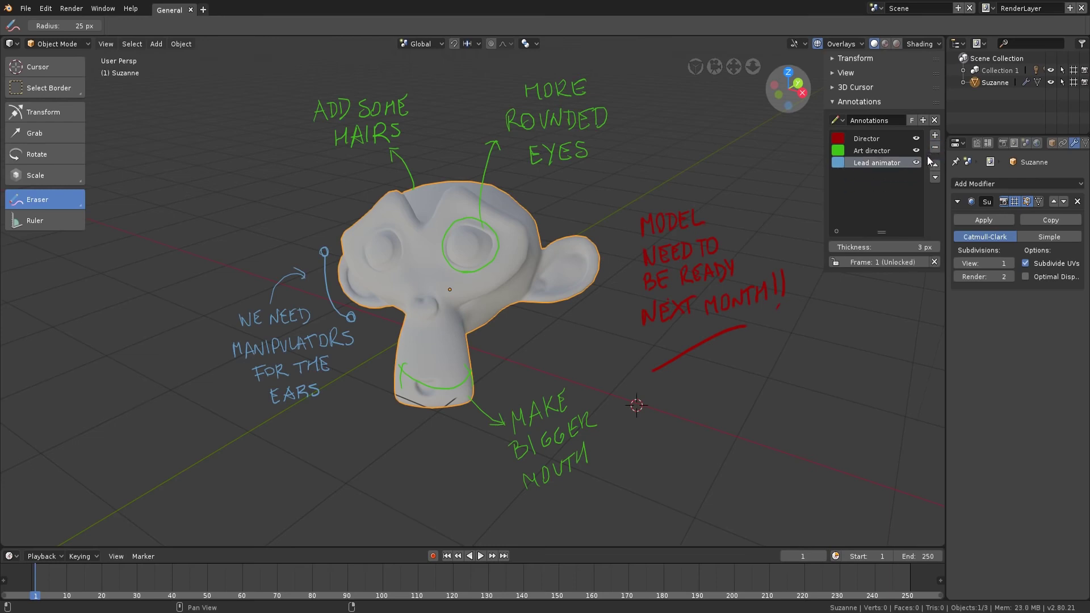
- Change the Art director annotation layer's color to pink and its thickness to 10 px
left_click(868, 151)
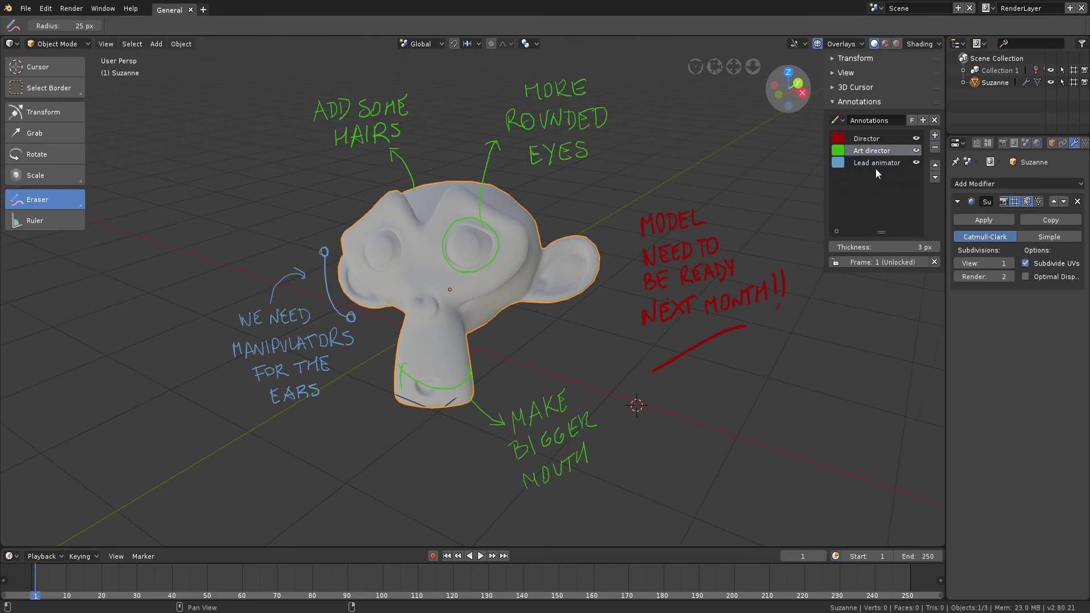
left_click(837, 150)
left_click_drag(881, 196, 888, 232)
left_click_drag(872, 243, 908, 243)
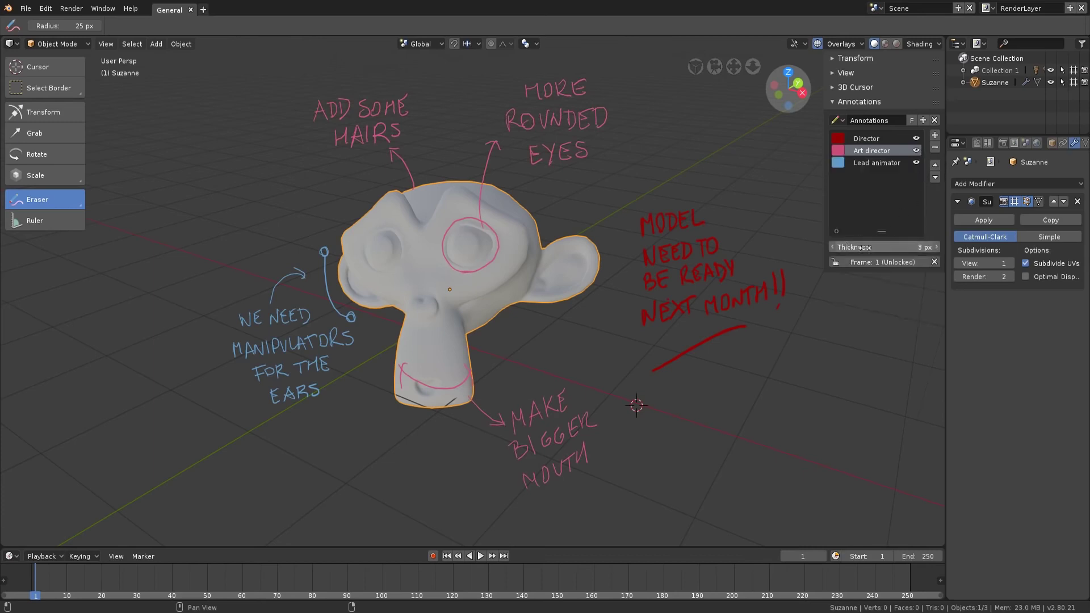
- Hide the Art director, Director and Lead animator annotation layers and show all three again
left_click(916, 151)
left_click(915, 139)
left_click(916, 163)
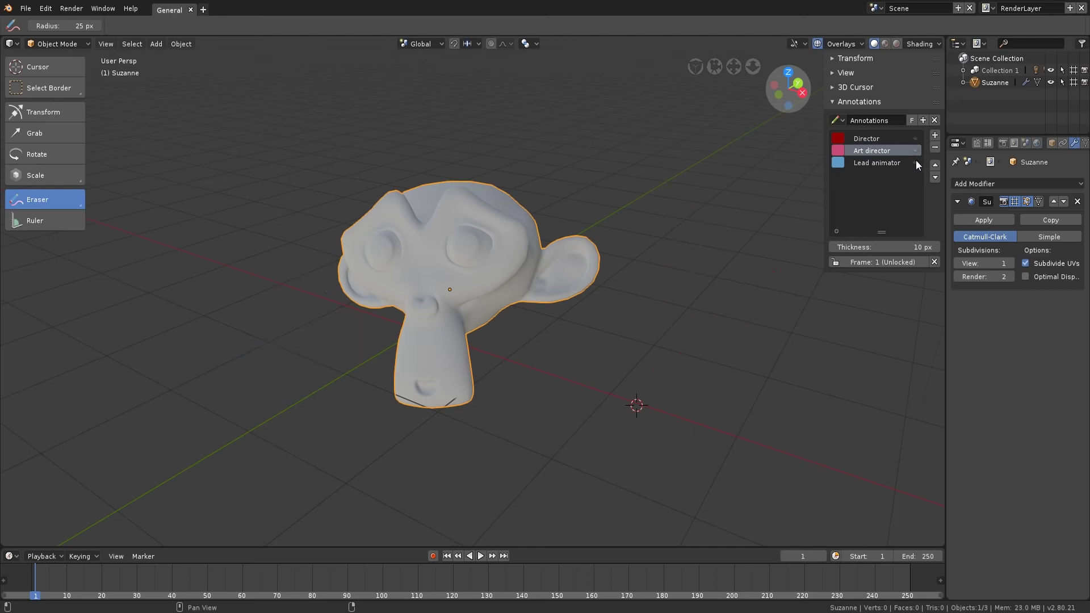
left_click(916, 162)
left_click(915, 151)
left_click(915, 138)
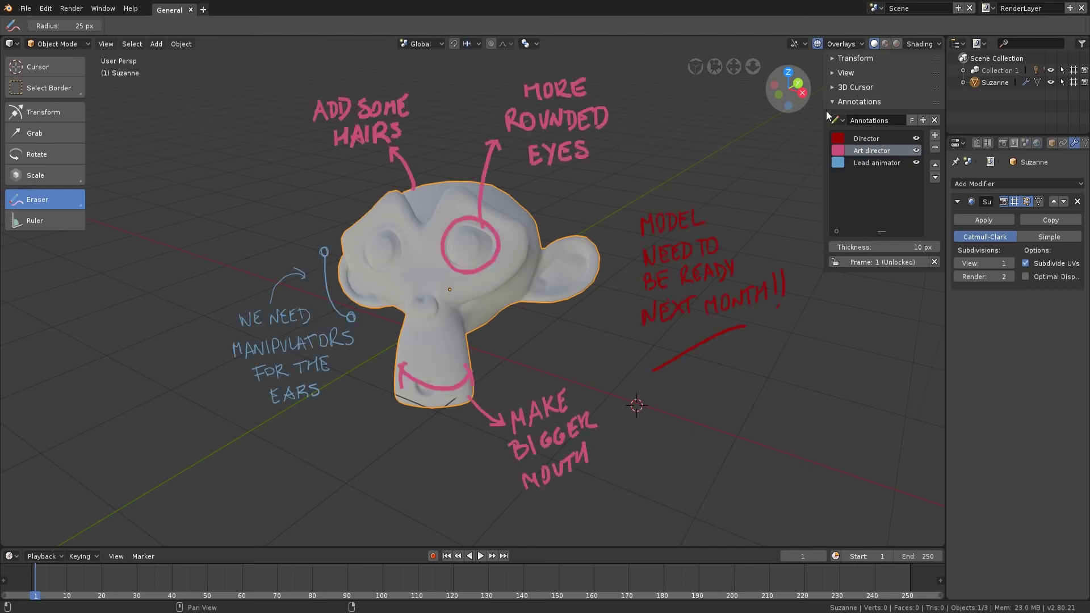
- Turn off the Annotations overlay in the 3D viewport
left_click(841, 44)
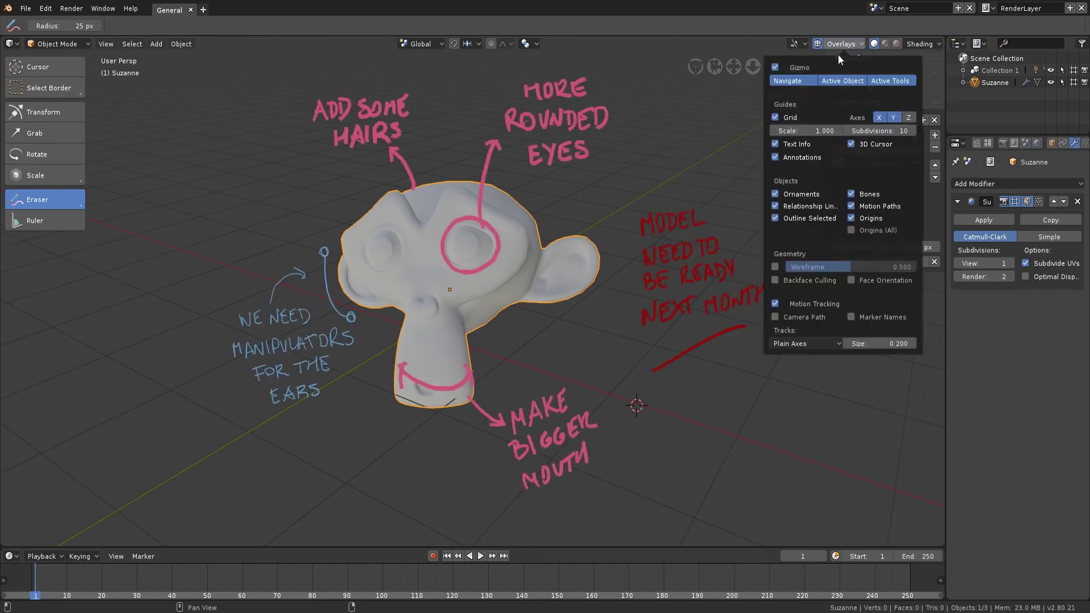
left_click(775, 158)
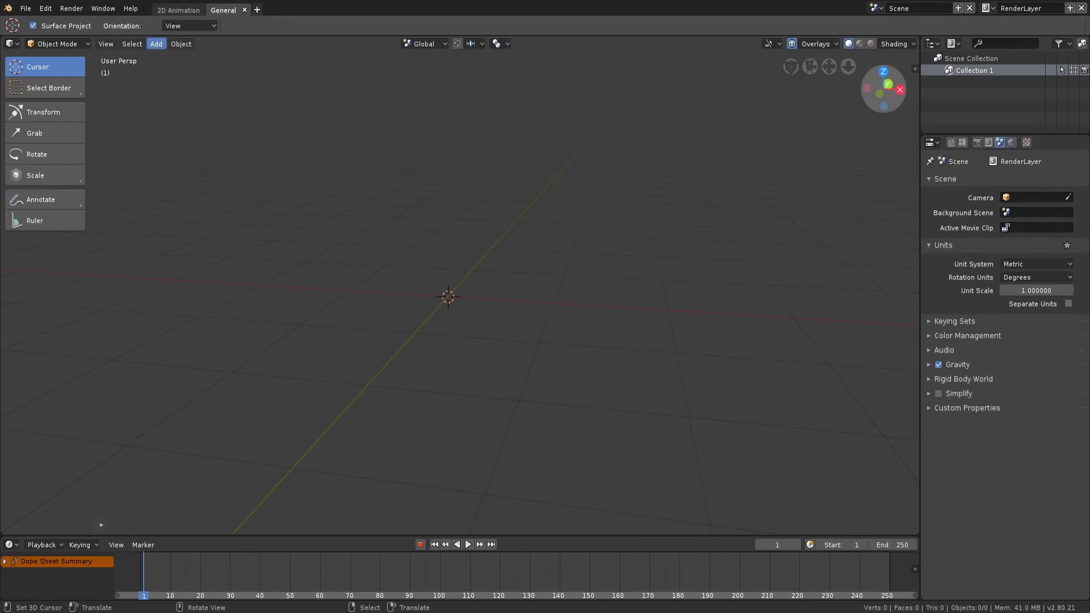
- Add a Blank grease pencil object and move it along the global X axis in the negative direction
left_click(156, 44)
mouse_move(220, 163)
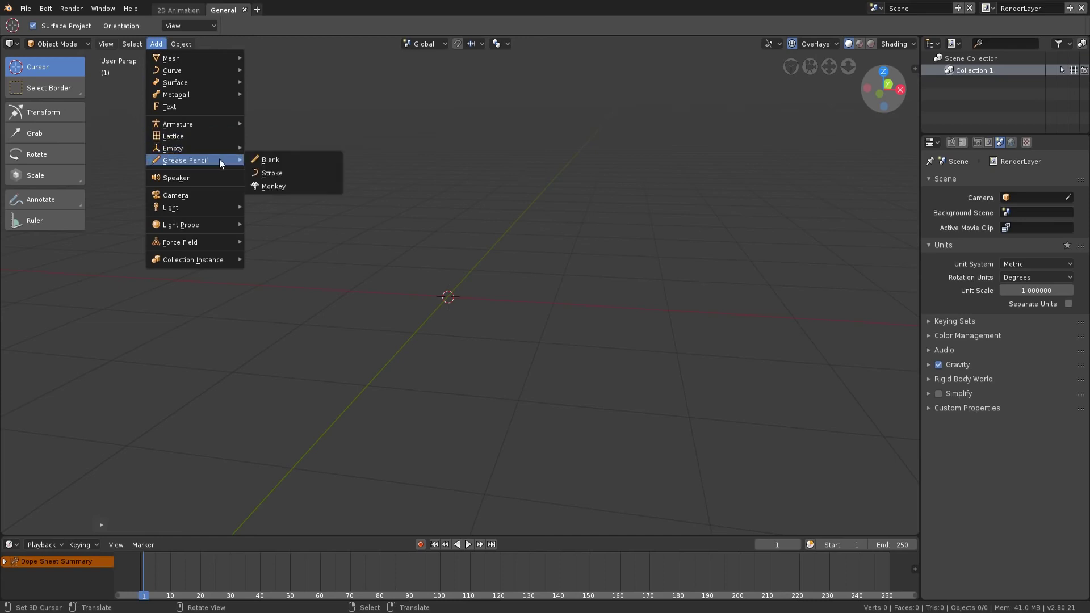
left_click(336, 160)
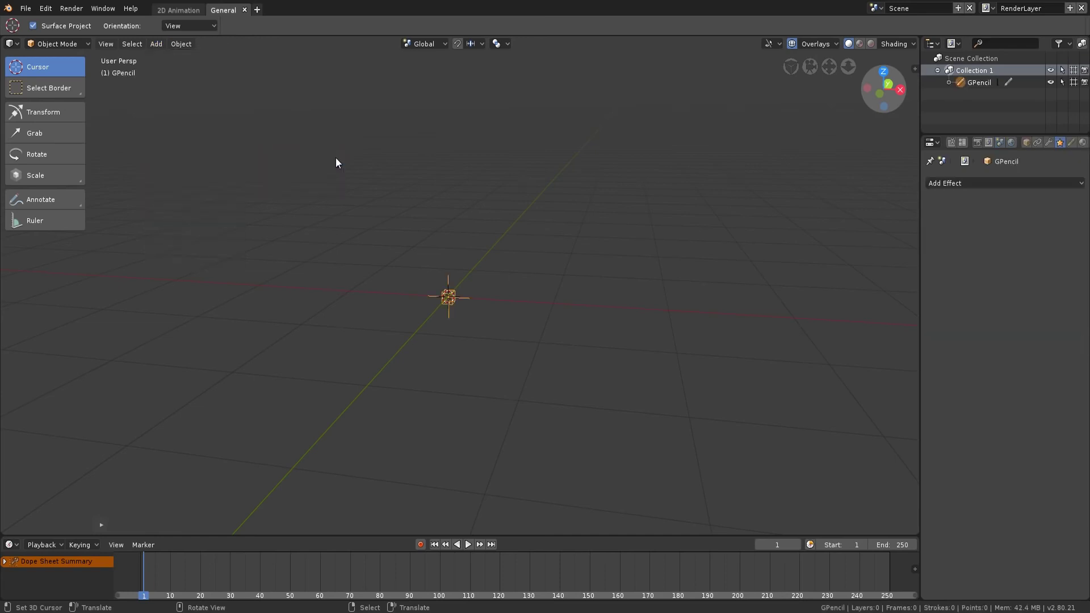
key("g")
key("x")
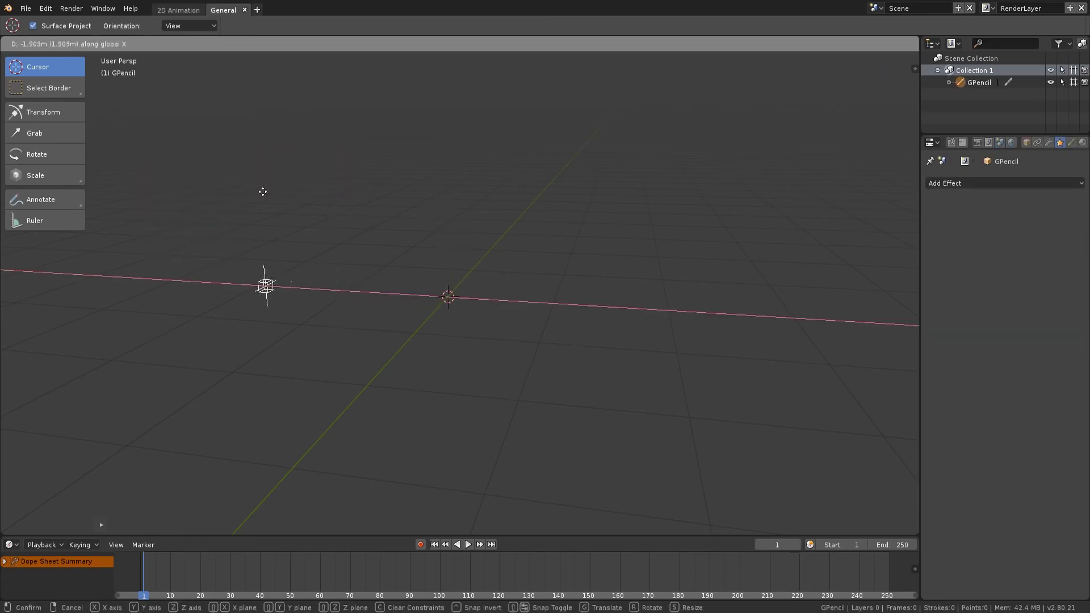
left_click(252, 194)
- Add a Stroke grease pencil object at the scene's origin
key("shift+a")
mouse_move(469, 251)
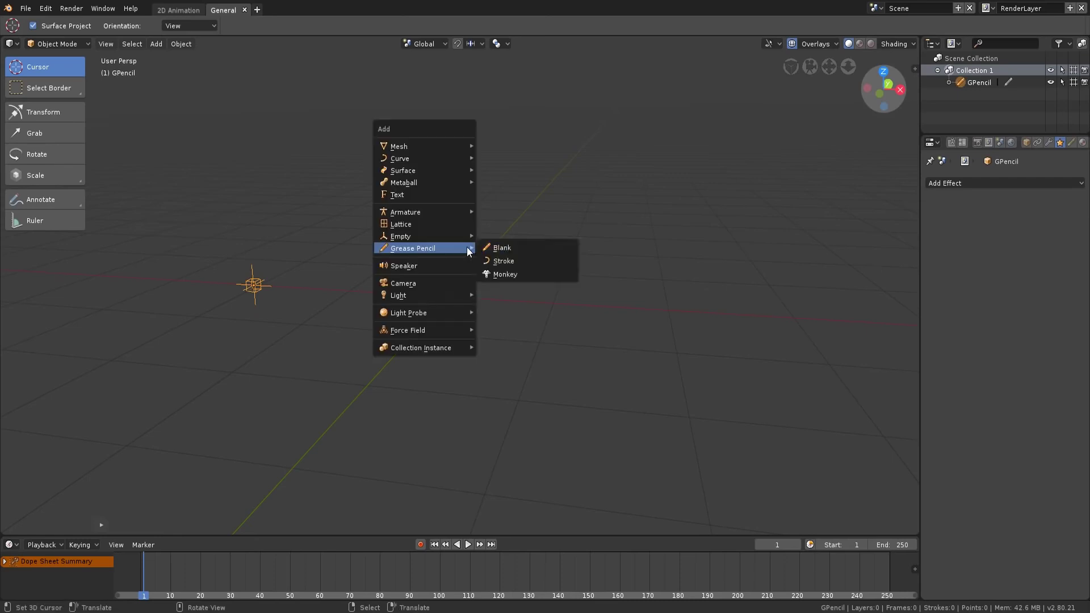
left_click(526, 260)
- Add a Monkey grease pencil object with the 3D cursor placed on the positive X side of the stroke
scroll(625, 289, "down", 1)
scroll(617, 304, "down", 1)
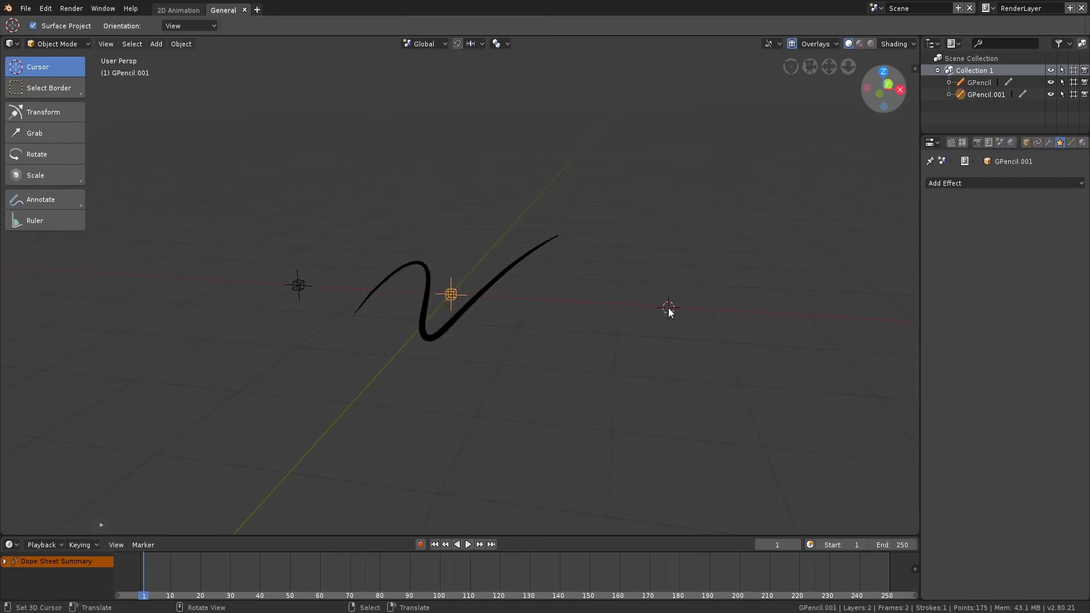
key("shift+a")
mouse_move(681, 319)
left_click(738, 345)
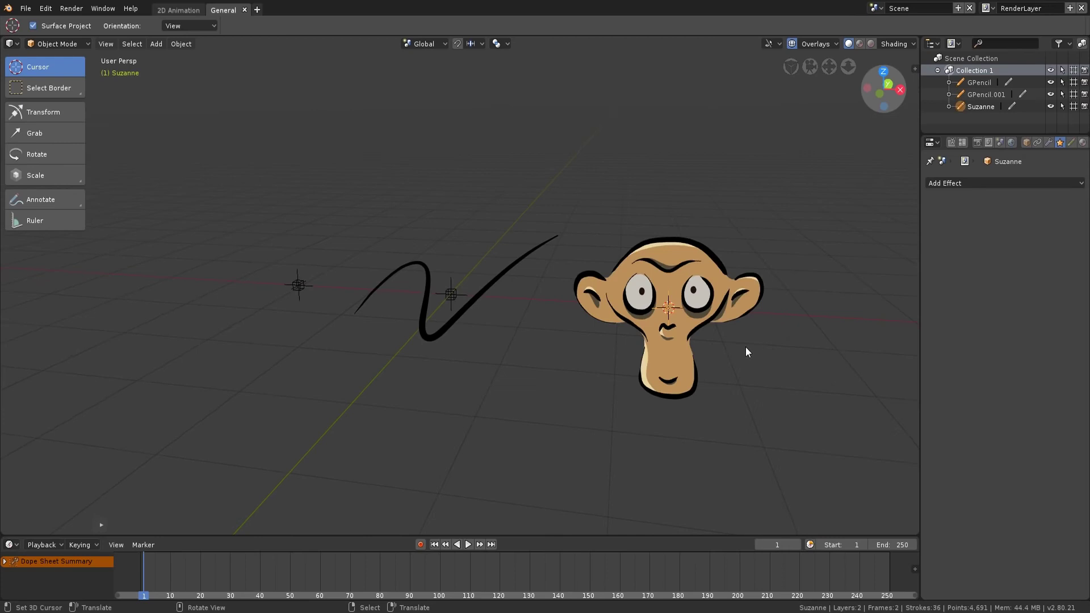
- Examine the grease pencil monkey's layers and its materials
middle_click_drag(791, 333, 644, 333, "shift")
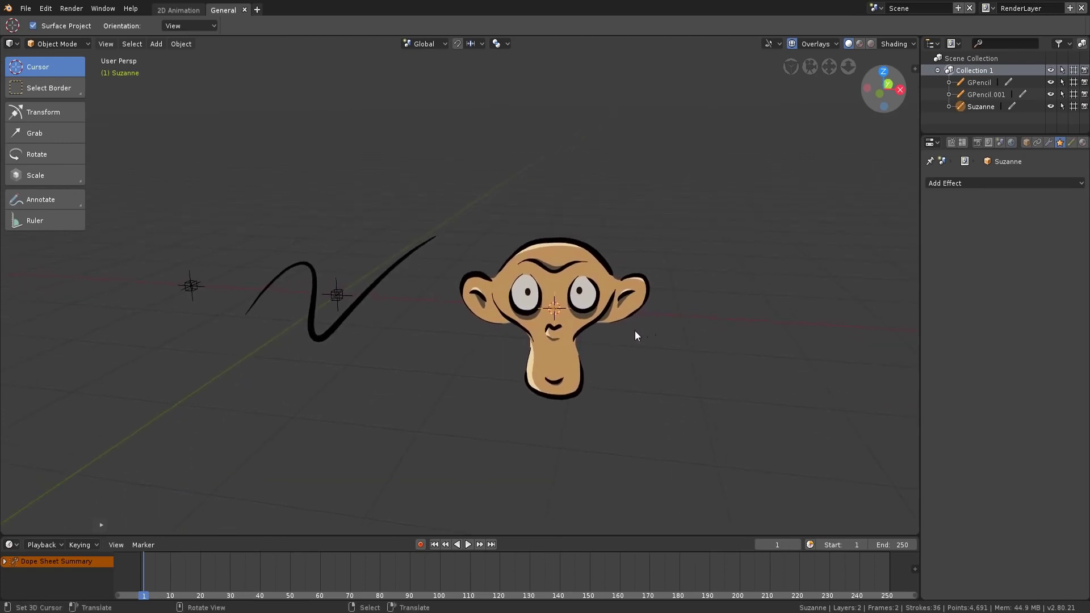
left_click(1071, 143)
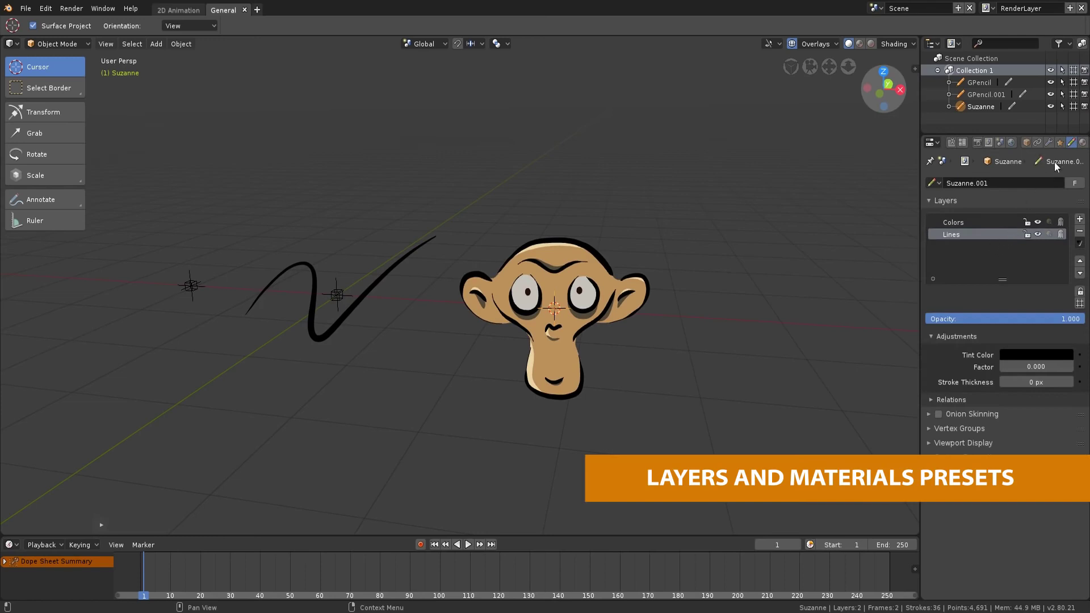
left_click(1082, 143)
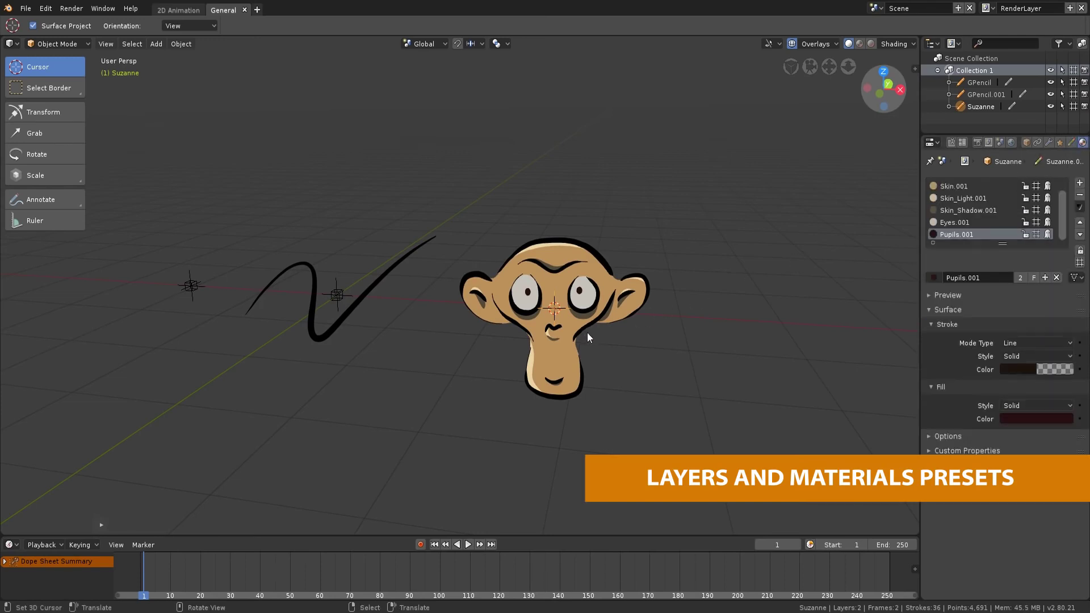
- Rotate the grease pencil monkey counterclockwise so its head tilts, and scale it up considerably
mouse_move(614, 335)
middle_mouse_down()
mouse_move(681, 267)
mouse_move(590, 365)
mouse_move(619, 350)
middle_mouse_up()
key("r")
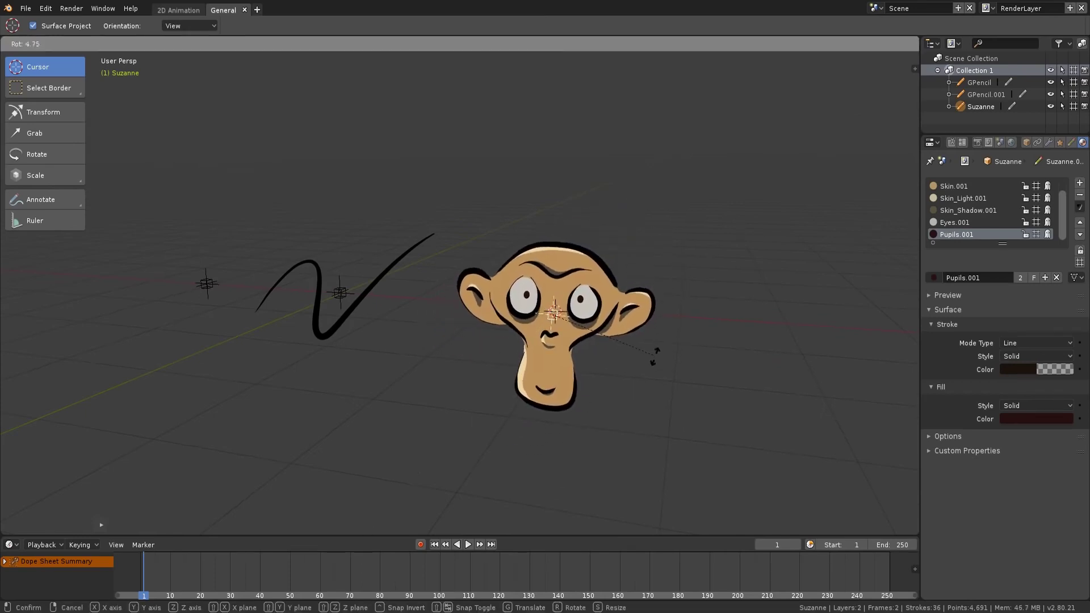
left_click(665, 316)
key("s")
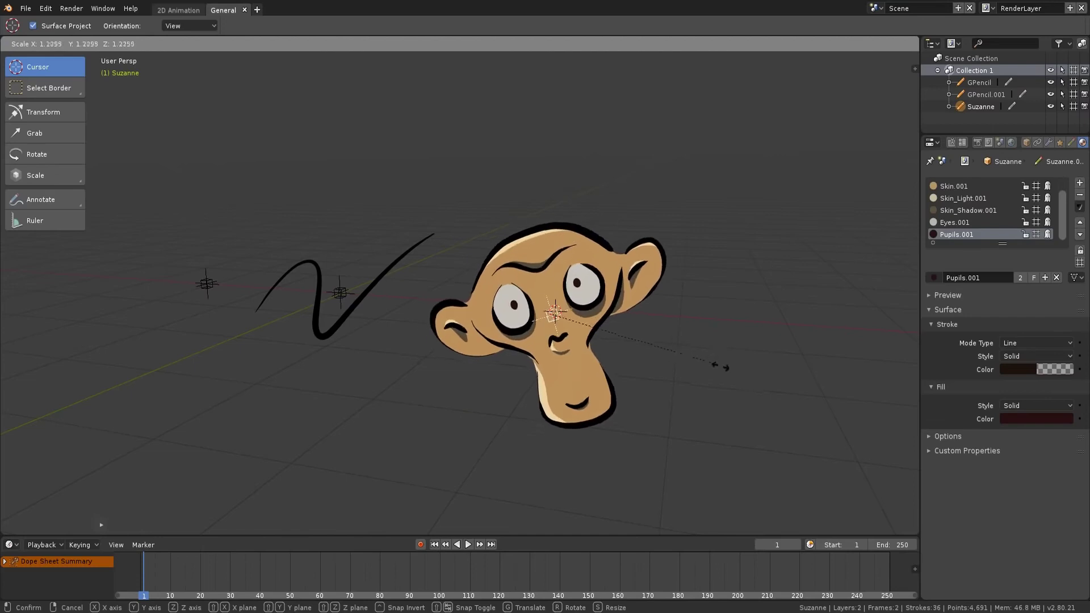
left_click(826, 455)
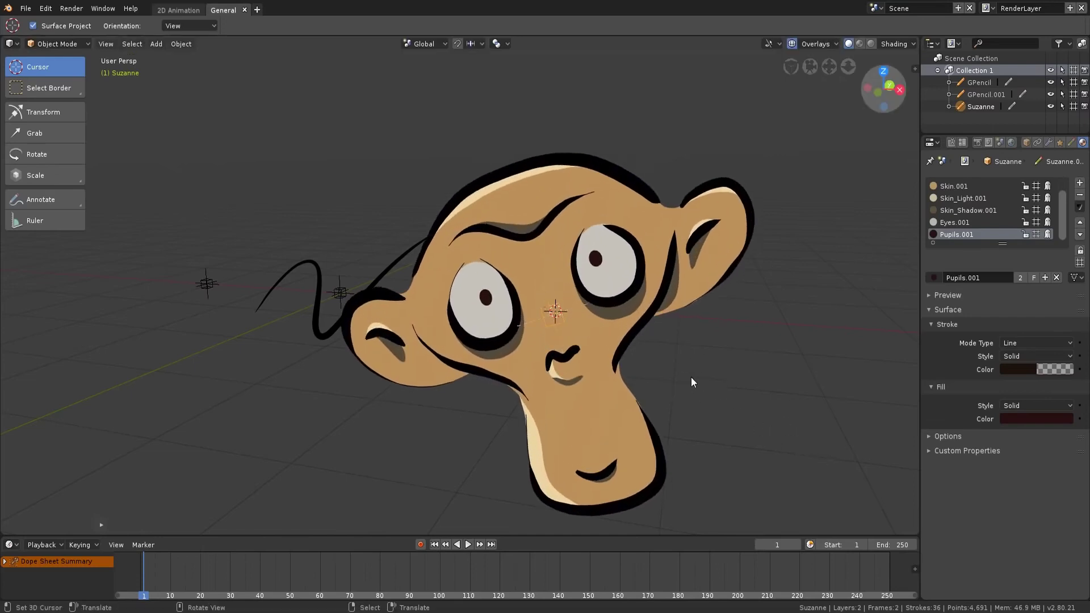
- Place the 3D cursor in the empty space beside the monkey's chin
middle_click_drag(698, 374, 703, 370)
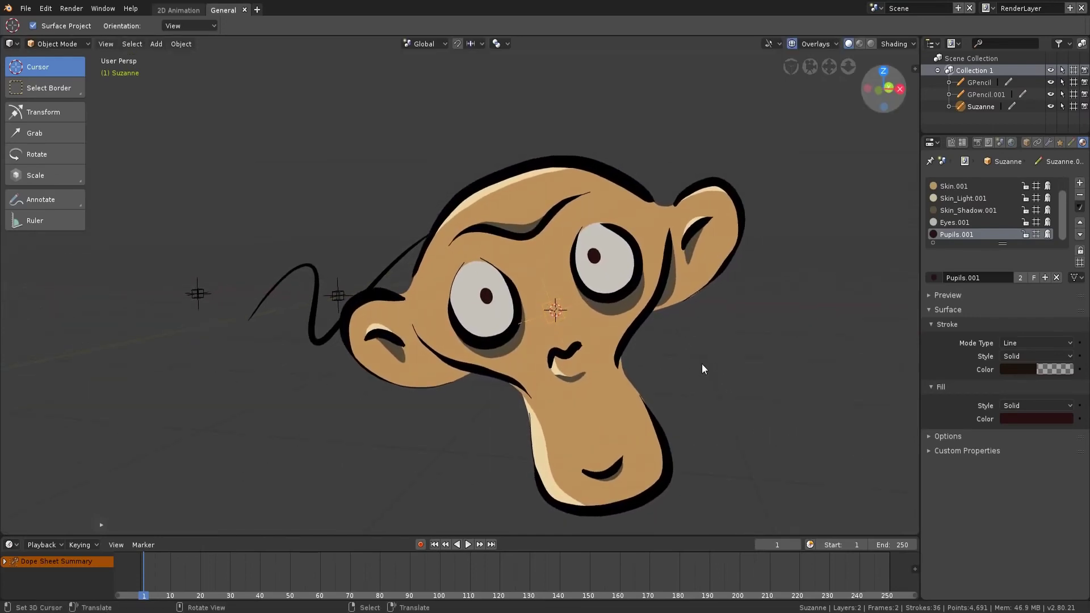
left_click(727, 404)
middle_click_drag(651, 300, 738, 309)
- Select the monkey's Colors layer and review its list of materials from the first entry
left_click(1071, 143)
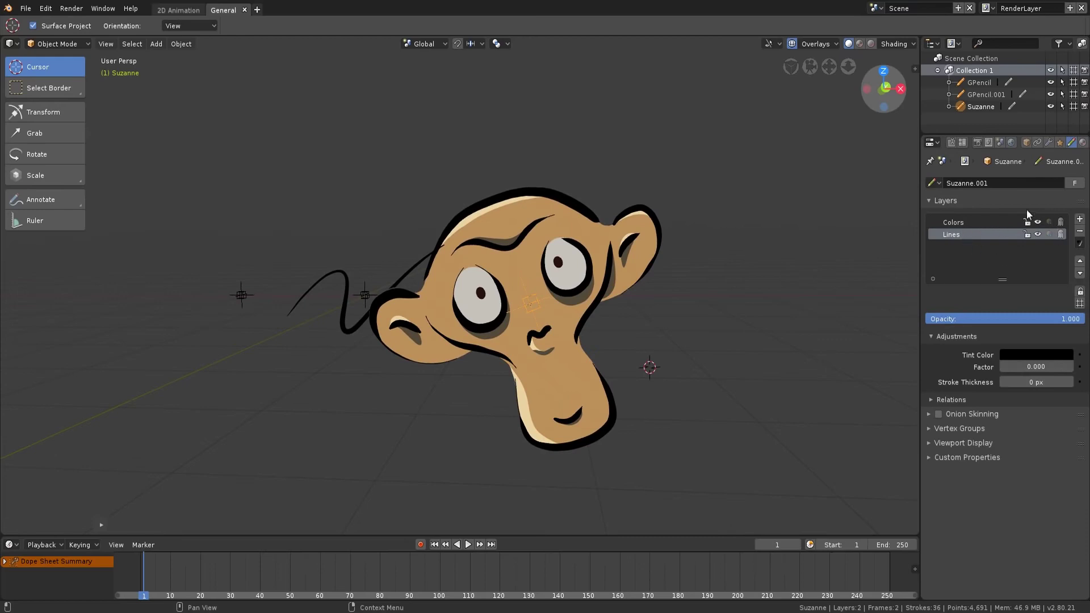
left_click(988, 223)
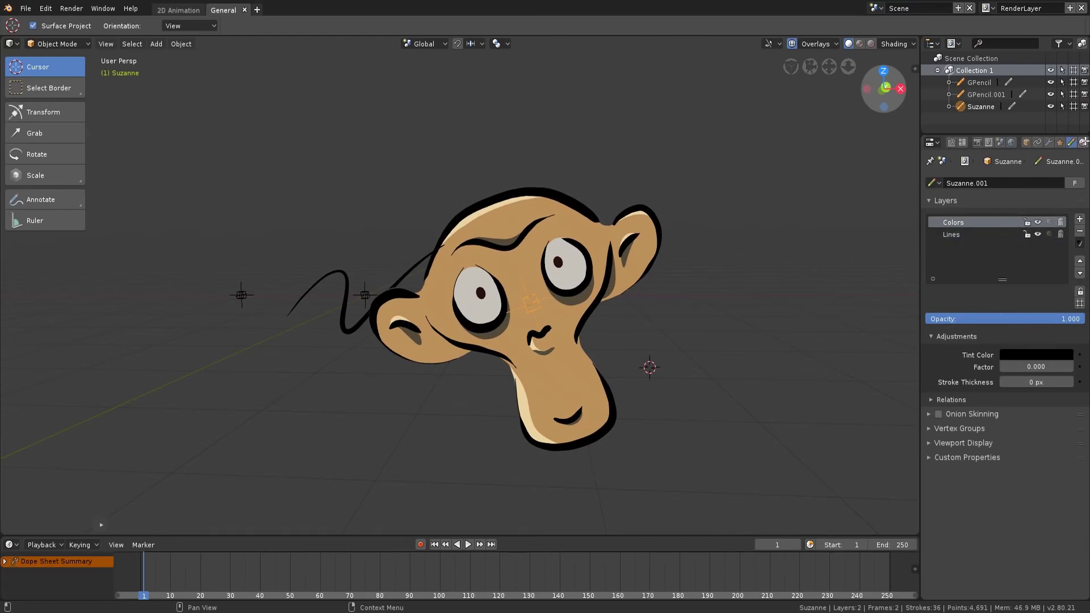
left_click(1082, 142)
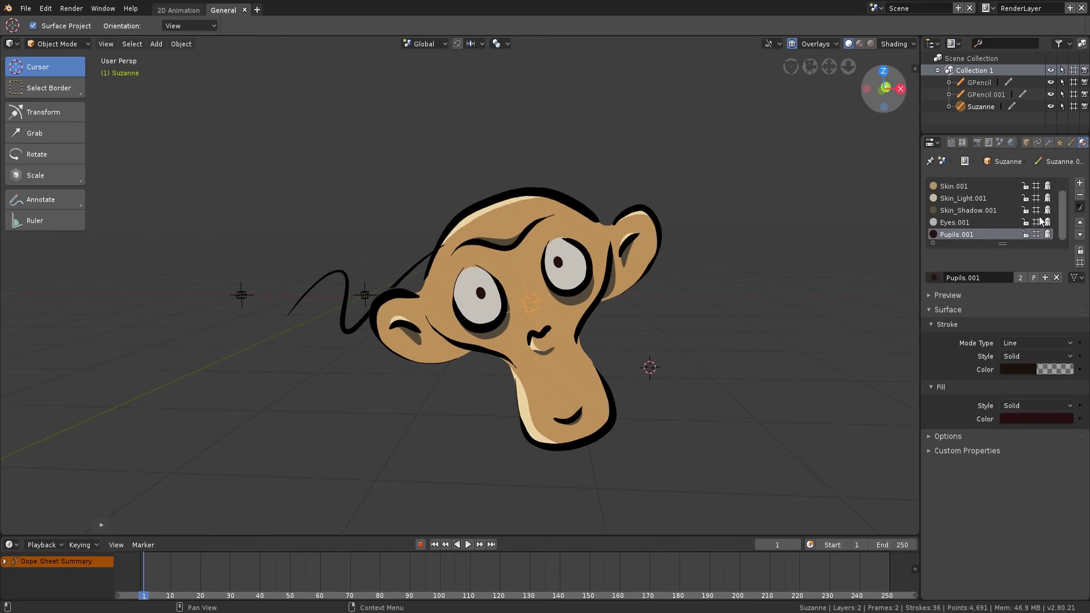
left_click_drag(1064, 204, 1063, 191)
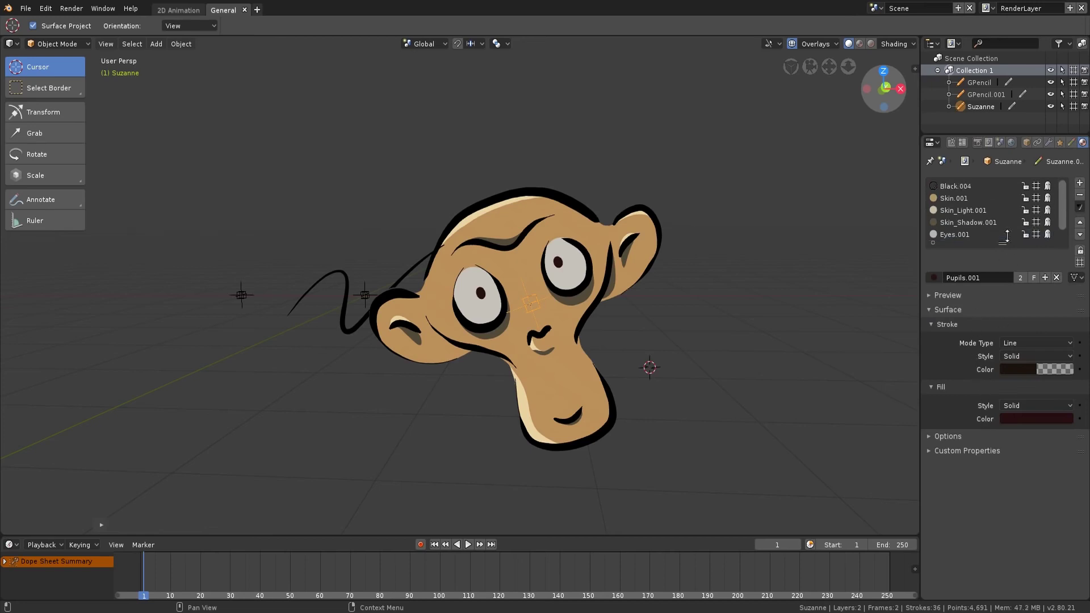
- Review the grease pencil modifiers and the visual effects that can be added to the monkey
left_click(1049, 142)
left_click(1034, 186)
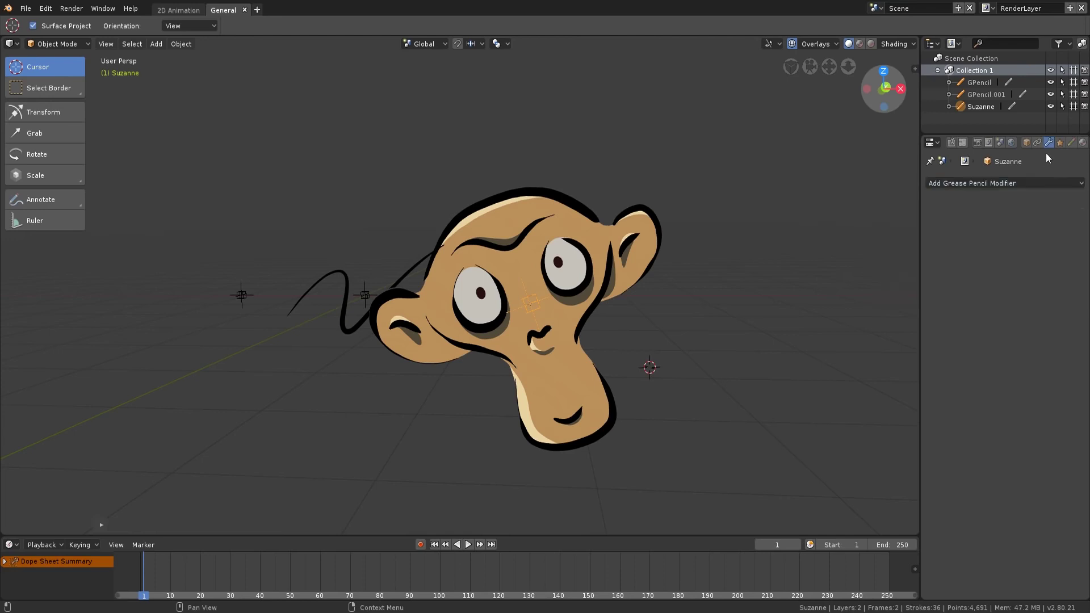
left_click(1059, 142)
left_click(1039, 184)
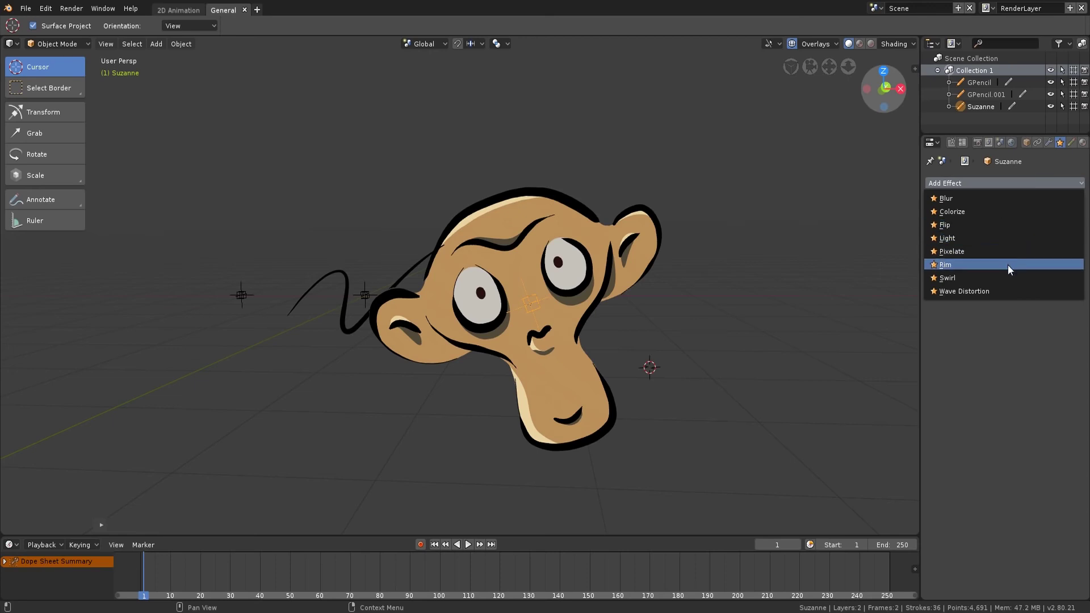
- Change the timeline editor to a Dope Sheet in Grease Pencil mode
left_click(11, 544)
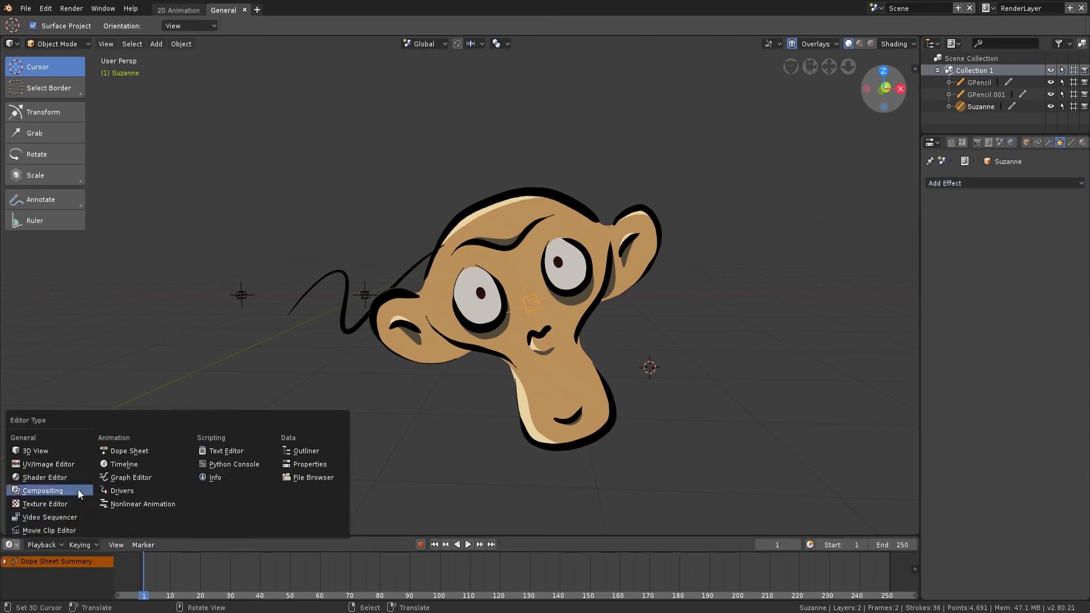
left_click(116, 451)
left_click(81, 544)
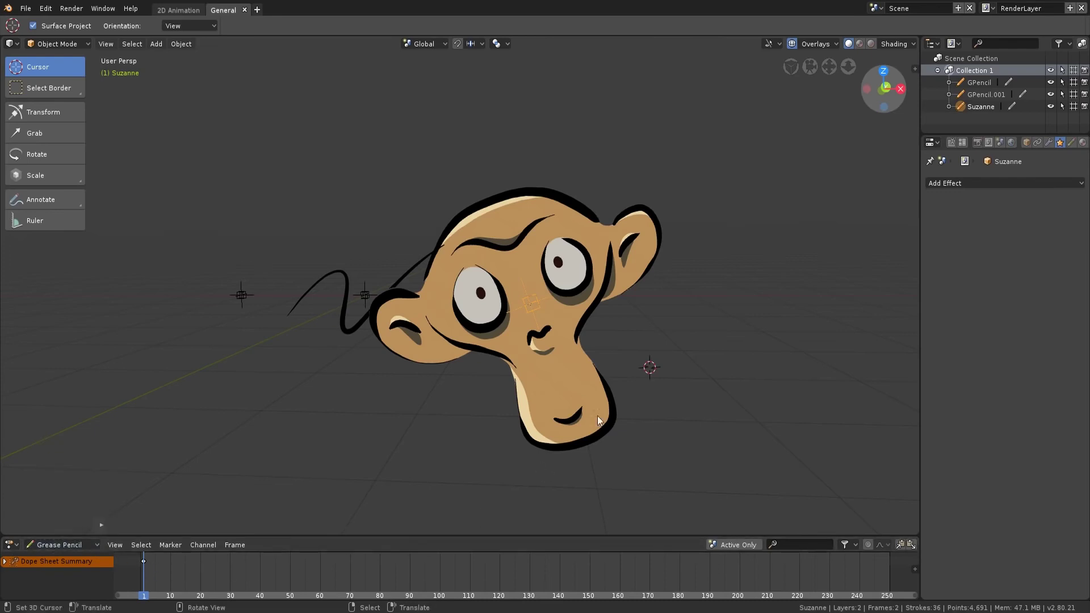
- Check the viewport's grease pencil overlay options and switch the monkey to Draw mode
left_click(816, 44)
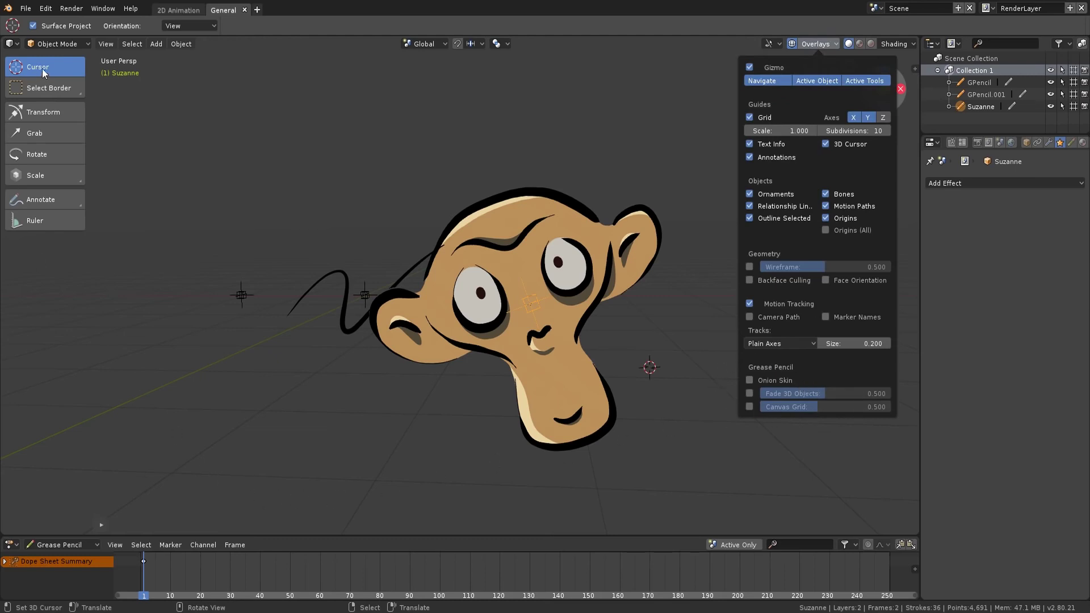
left_click(56, 44)
left_click(63, 96)
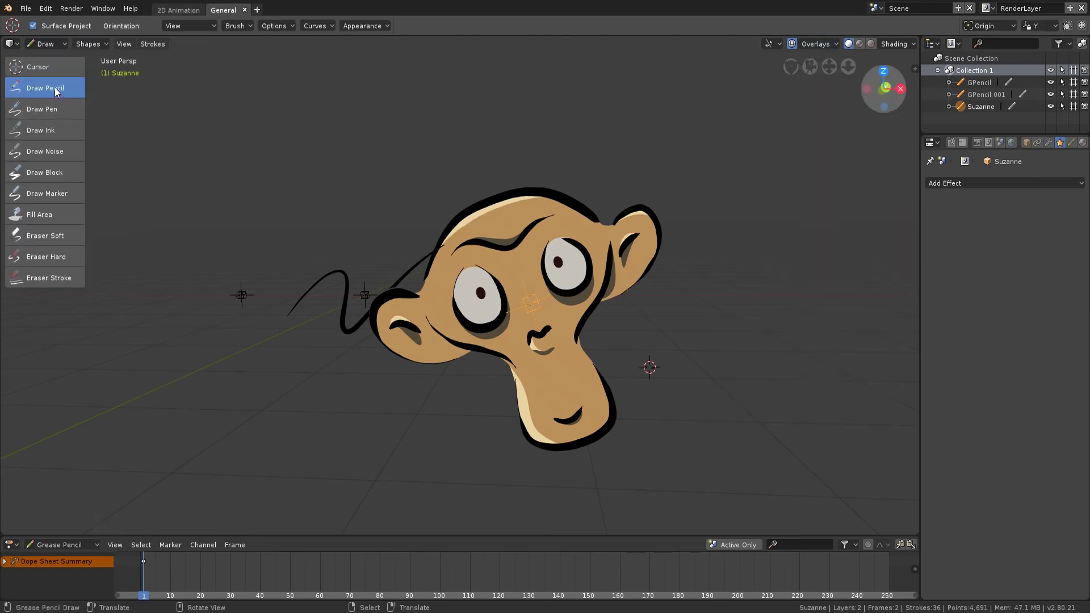
- Try the Draw Pencil and Draw Pen brushes and activate Draw Ink
left_click(54, 88)
left_click(55, 109)
left_click(60, 131)
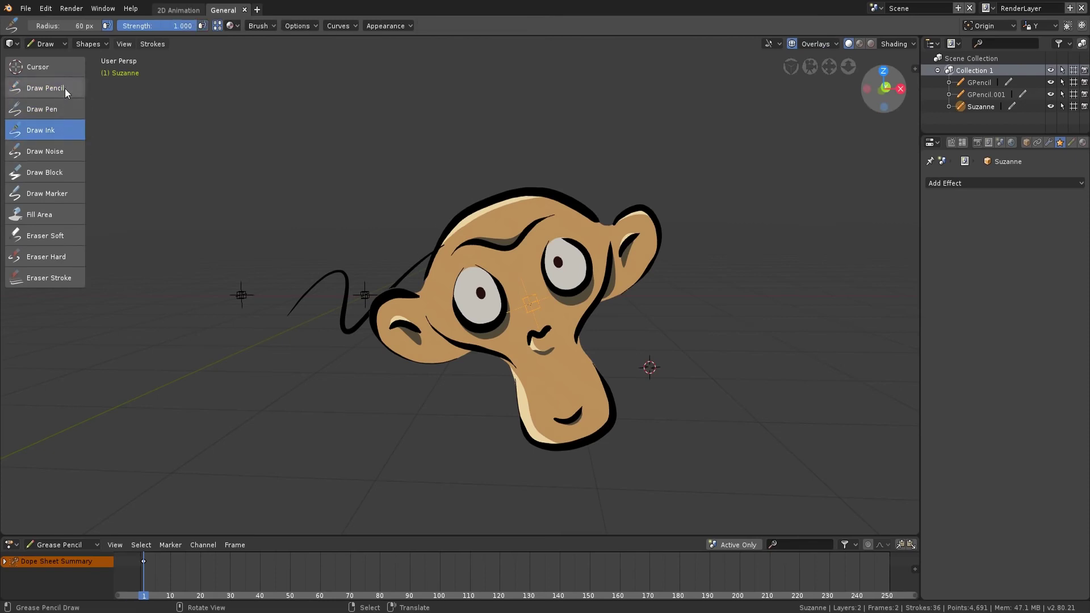
- Show the Draw Ink brush's tool settings in the properties and expand its Options
left_click(953, 143)
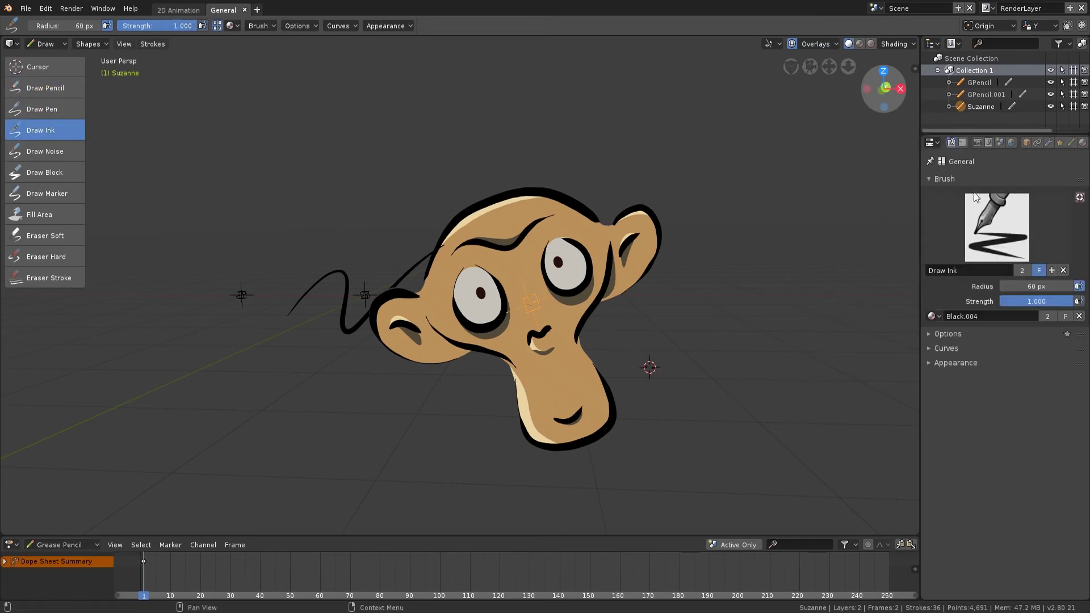
left_click(947, 334)
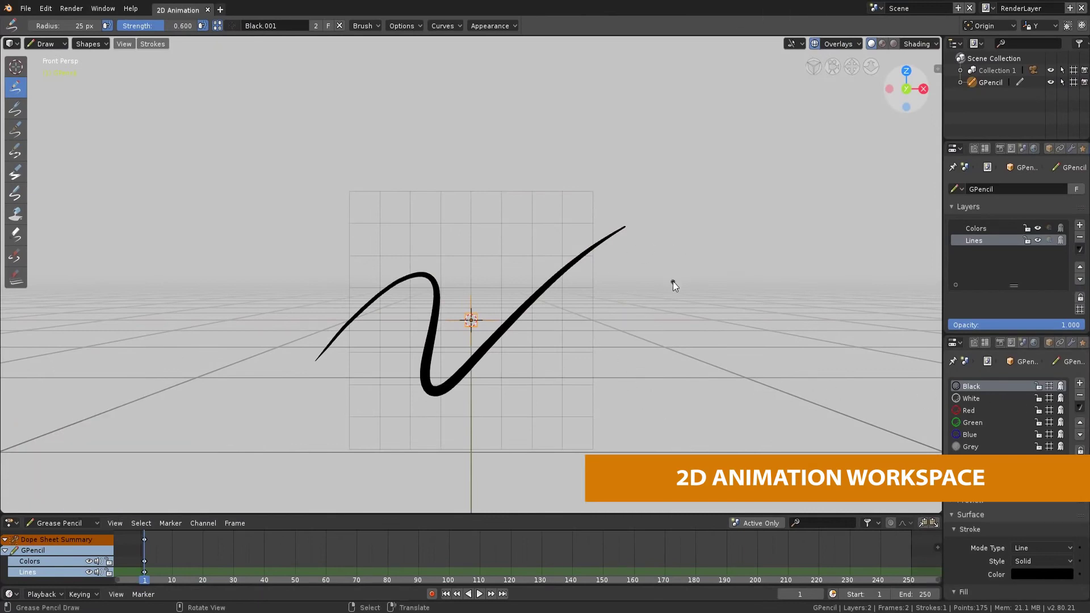
- Examine the 2D Animation workspace around the drawn stroke and briefly play its grease pencil timeline
mouse_move(697, 243)
middle_mouse_down()
mouse_move(658, 298)
mouse_move(700, 233)
mouse_move(679, 246)
mouse_move(683, 254)
middle_mouse_up()
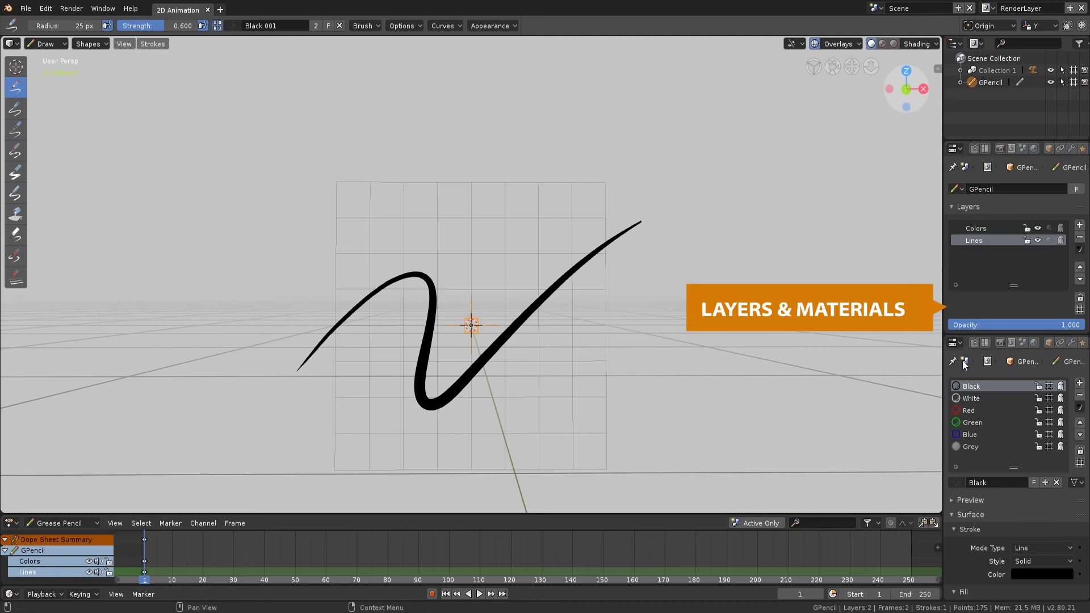
left_click(51, 522)
left_click(56, 523)
key("space")
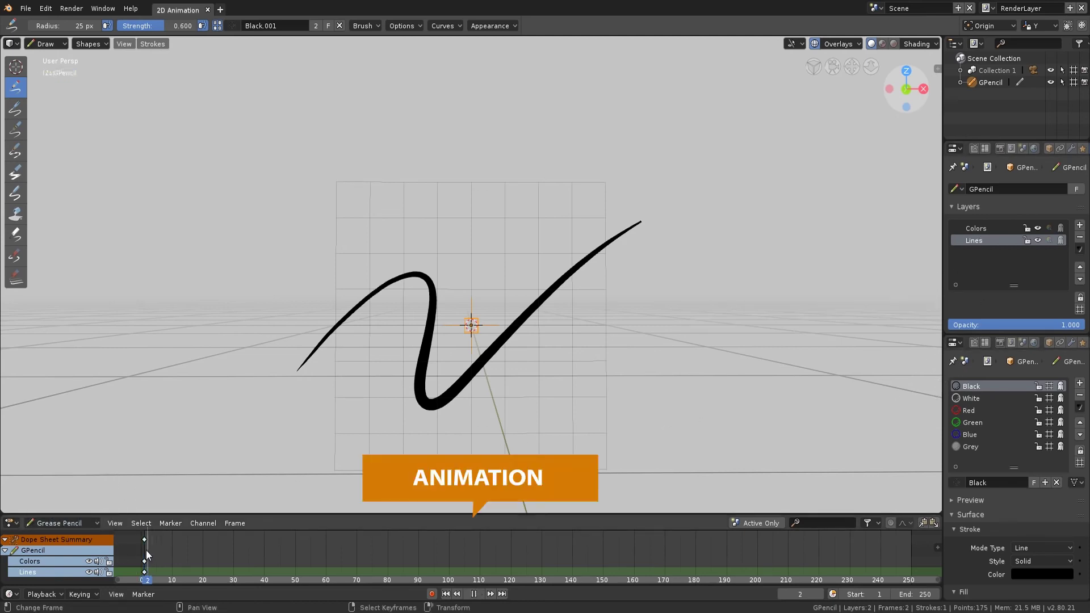
key("space")
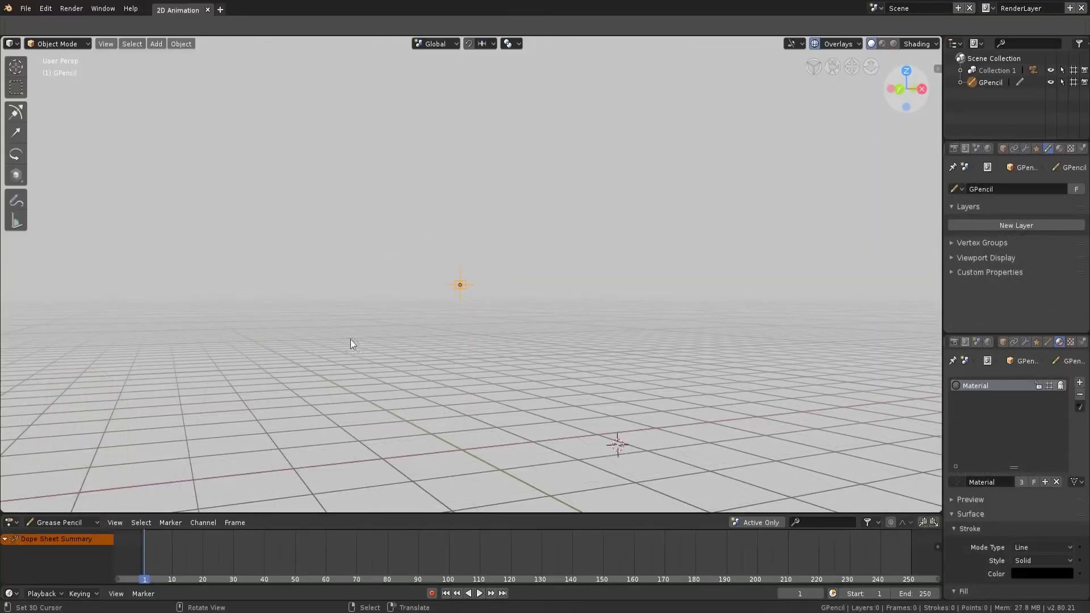
- Switch the empty GPencil object to Draw mode and review the stroke placement choices
left_click(70, 43)
left_click(56, 99)
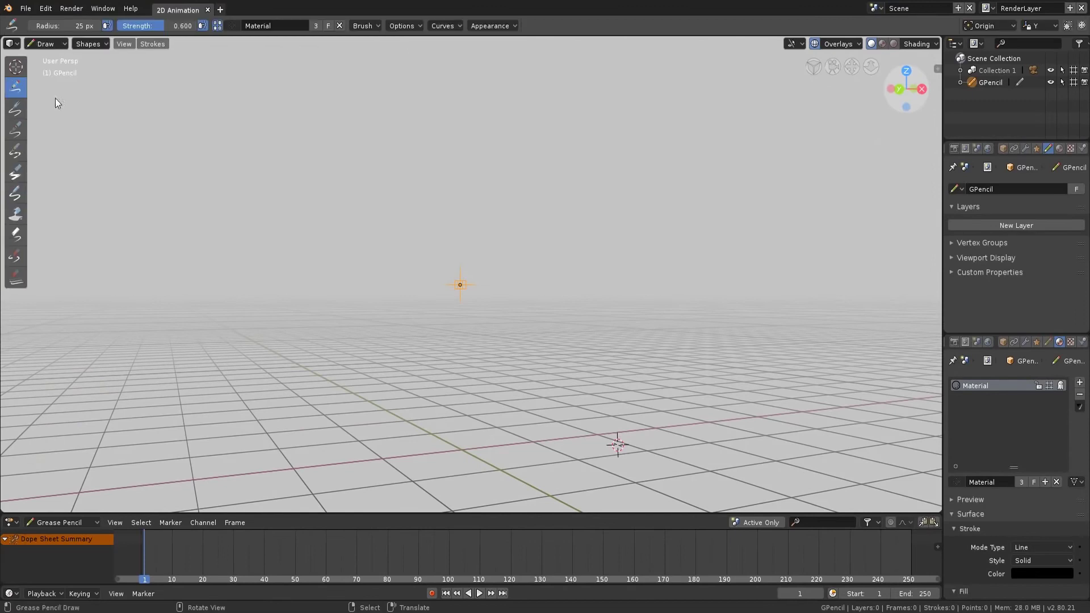
left_click(1004, 25)
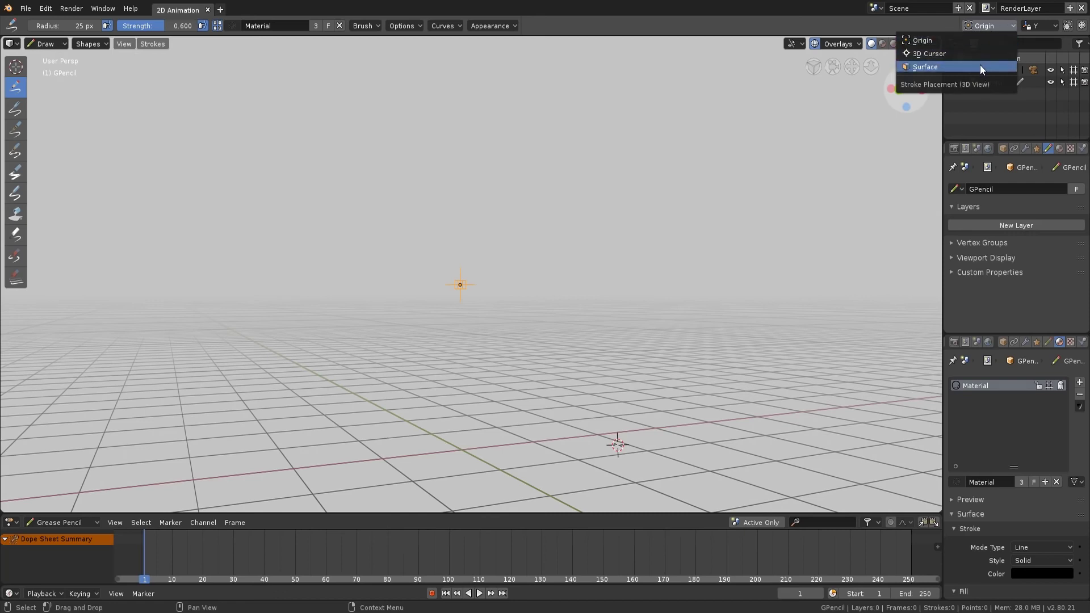
- Enable the Canvas Grid overlay for grease pencil drawing and review the drawing plane's axis options
left_click(845, 43)
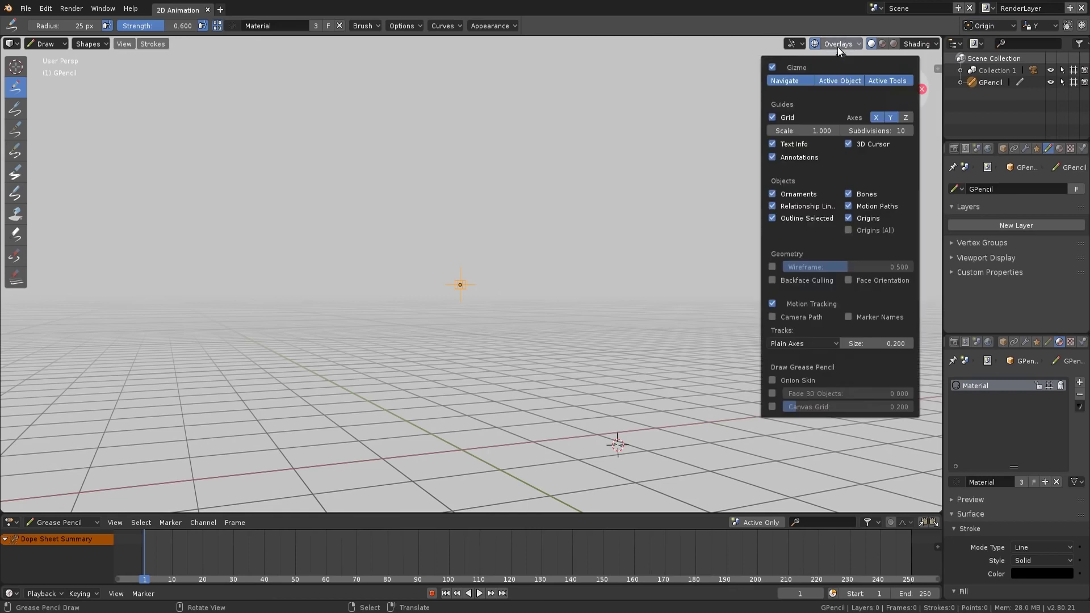
left_click(772, 407)
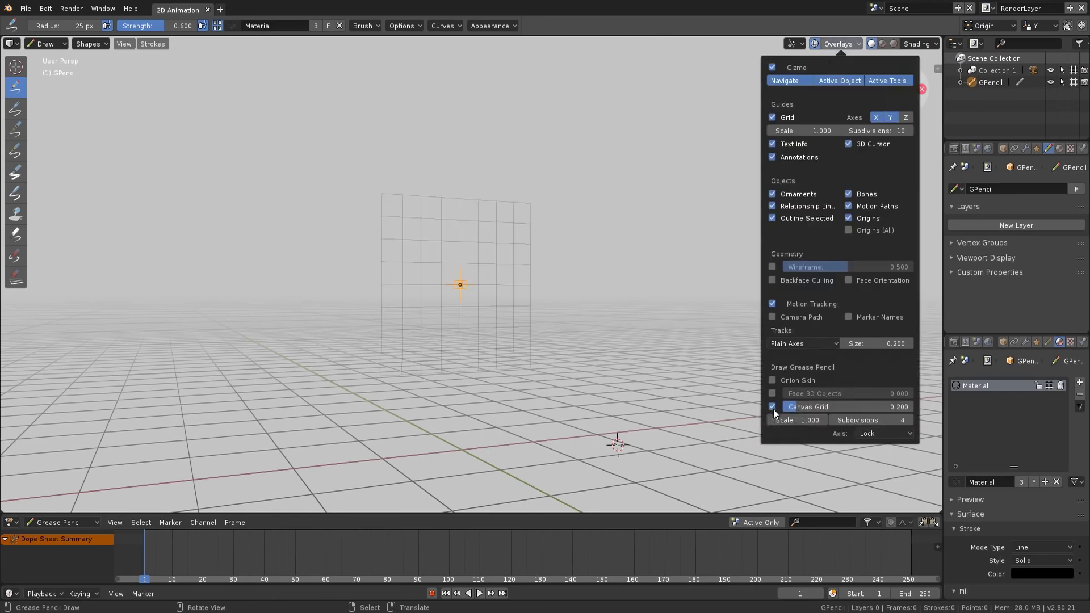
middle_click_drag(543, 321, 481, 315)
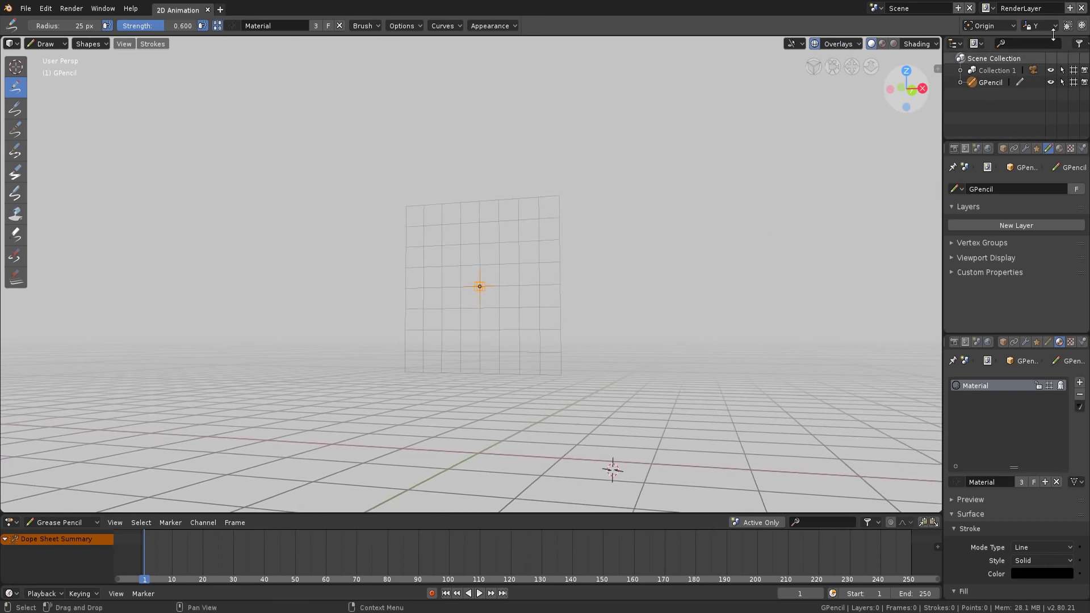
left_click(1054, 25)
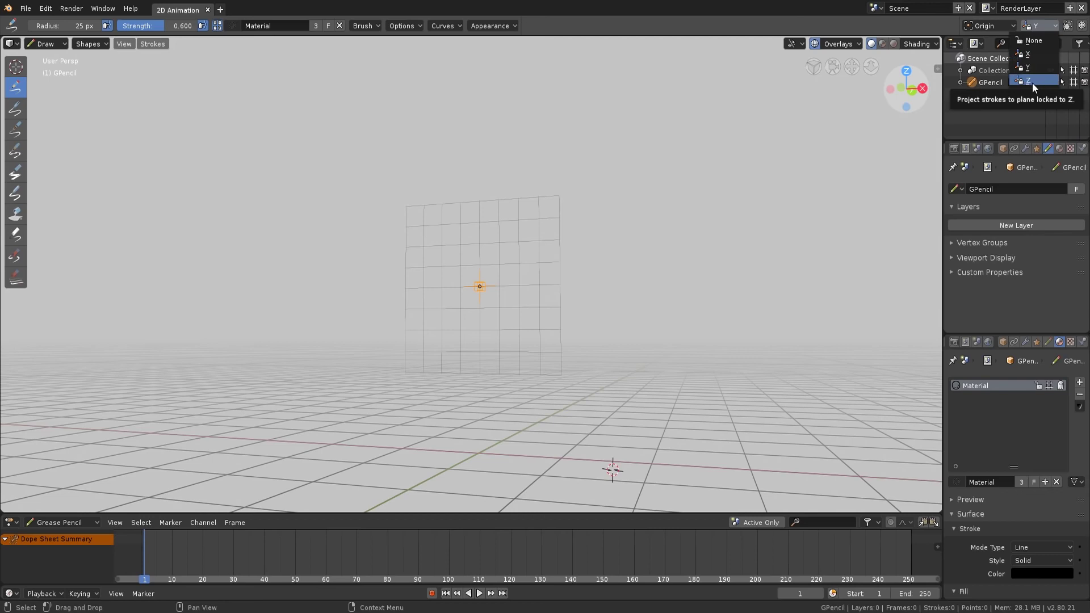
middle_click_drag(566, 270, 560, 297)
- Look at the canvas through the camera, closer up, and turn off the viewport overlays
key("KP_0")
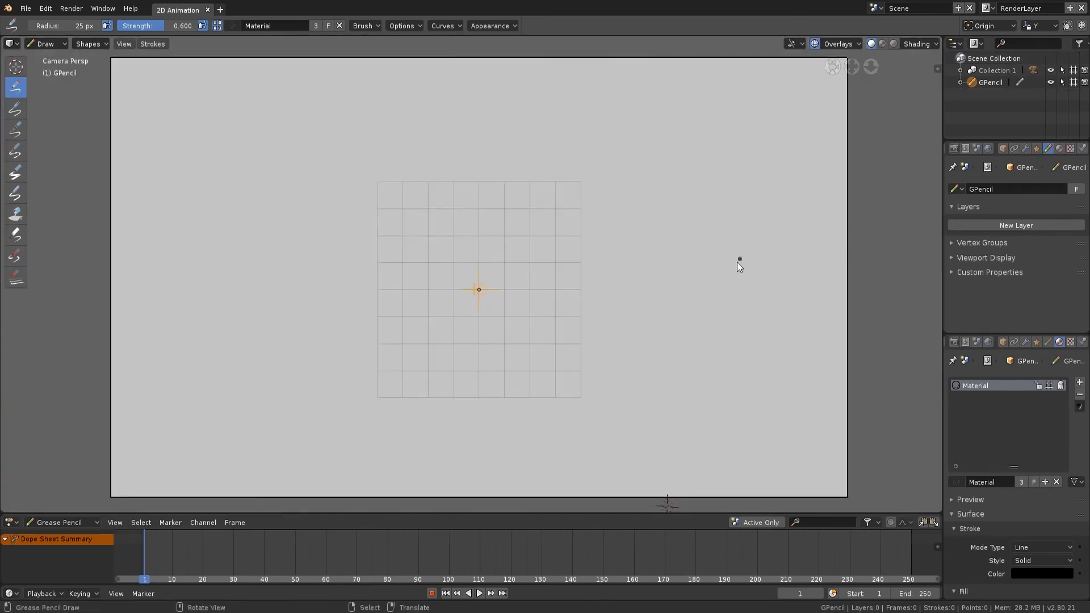
scroll(717, 253, "up", 3)
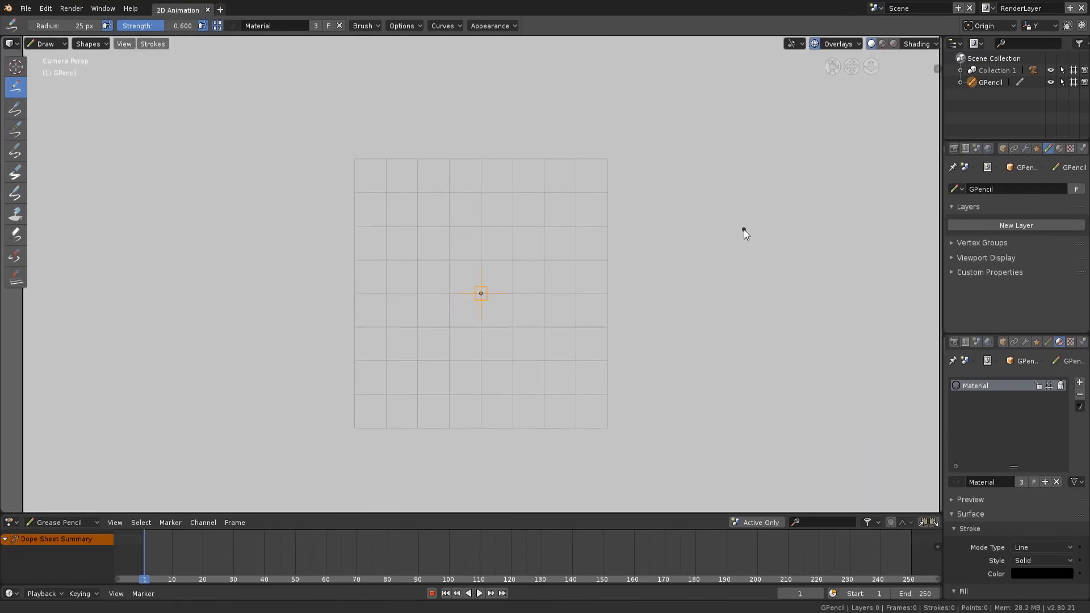
scroll(744, 230, "up", 1)
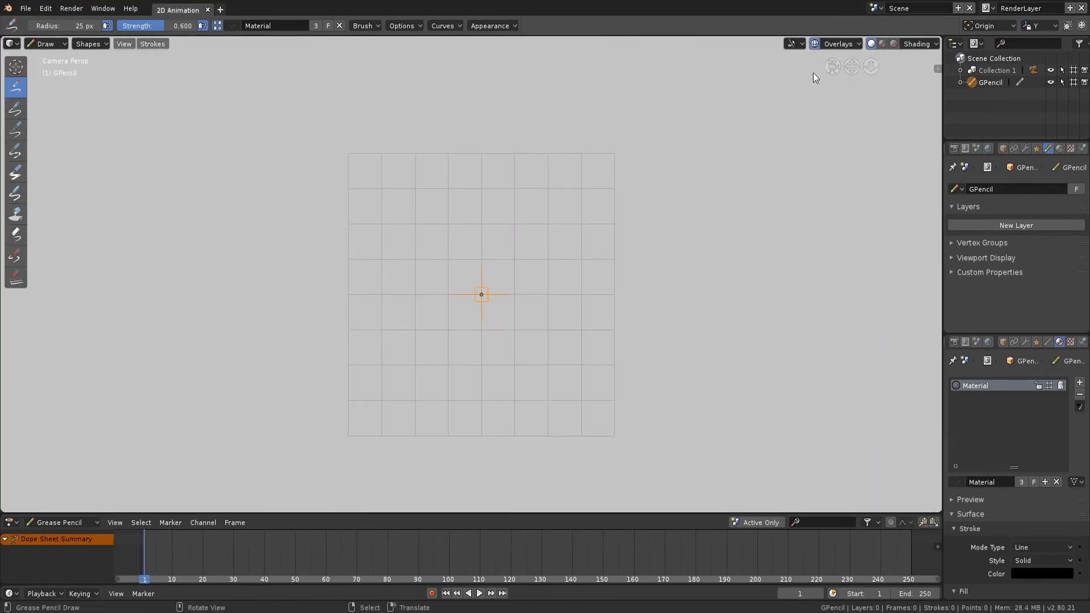
left_click(815, 44)
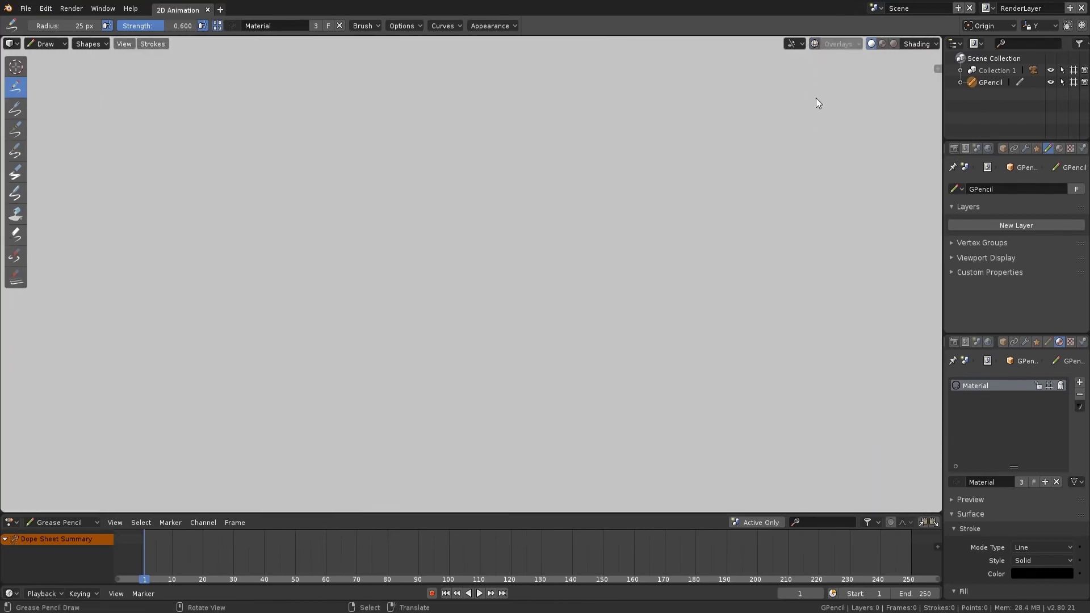
- Rename the GPencil object's existing material as Black
double_click(974, 391)
type("Black")
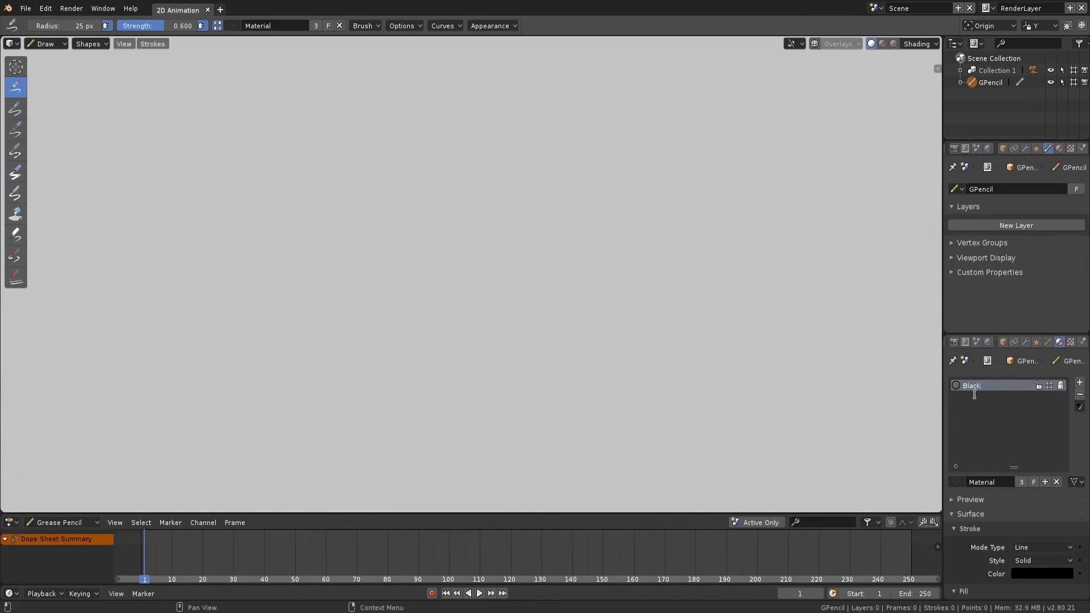
key("Return")
- Add a second material slot with a new material named Gray
left_click(1079, 383)
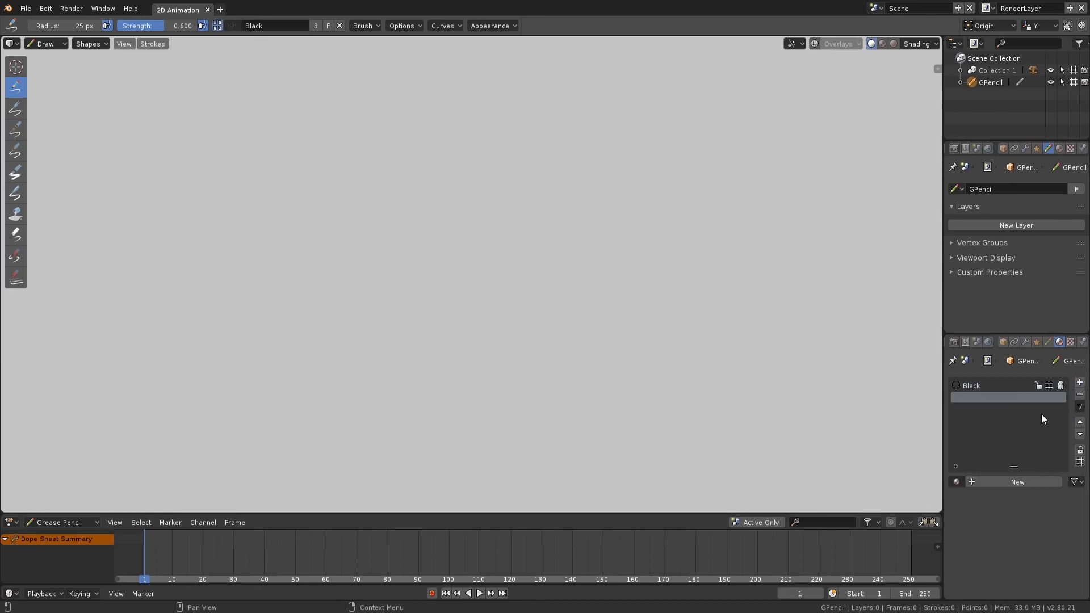
left_click(1002, 483)
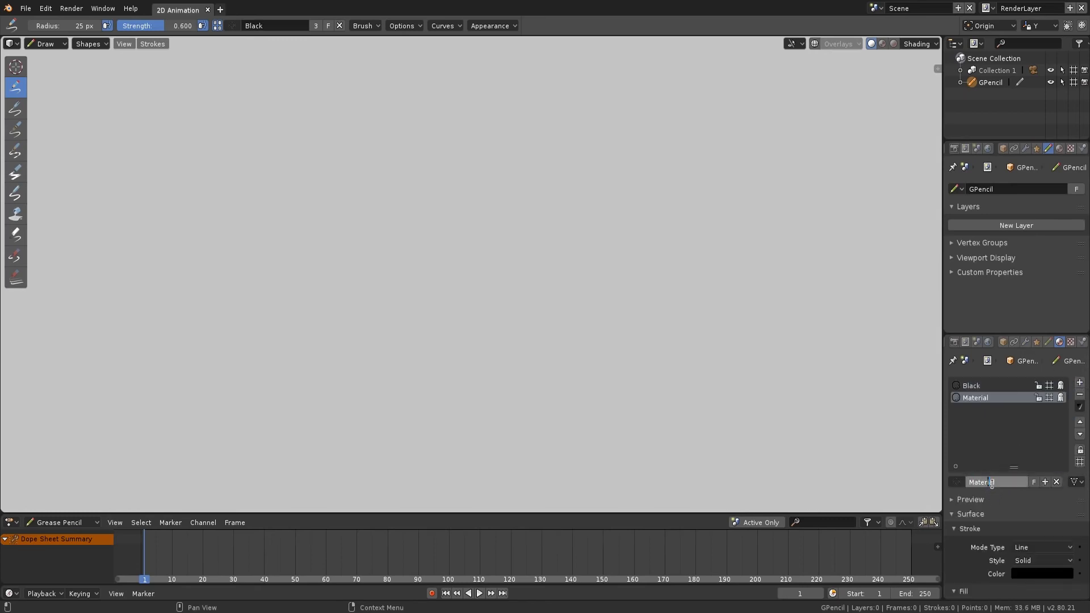
type("Gray")
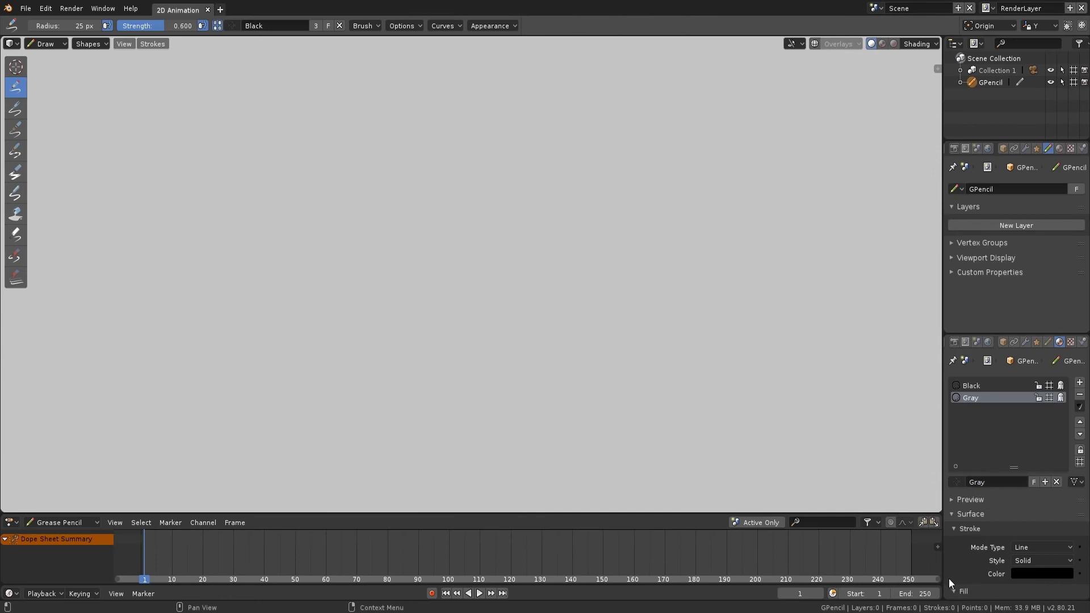
- Give the Gray material an opaque grey fill with RGB values of 0.413 and a transparent stroke colour
scroll(961, 459, "down", 3)
left_click(1025, 561)
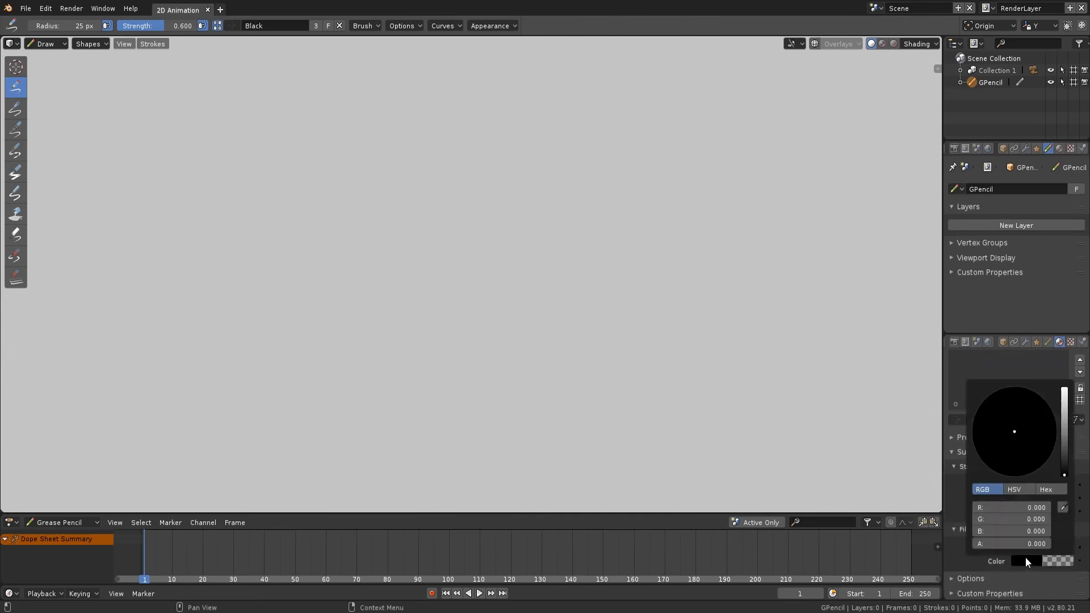
left_click_drag(1066, 433, 1065, 439)
left_click_drag(1006, 540, 1009, 540)
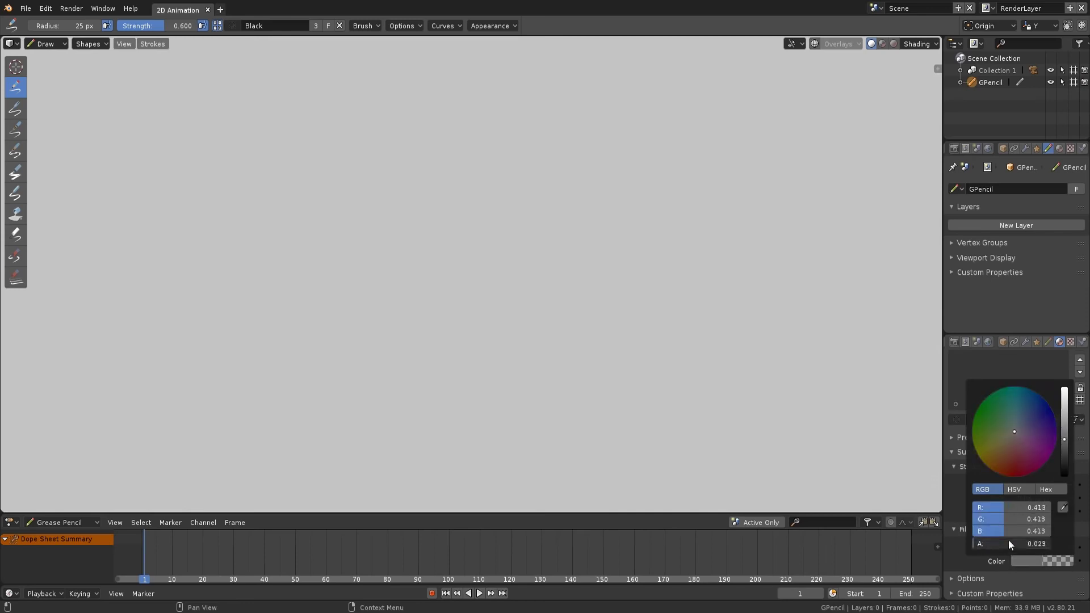
left_click(1023, 511)
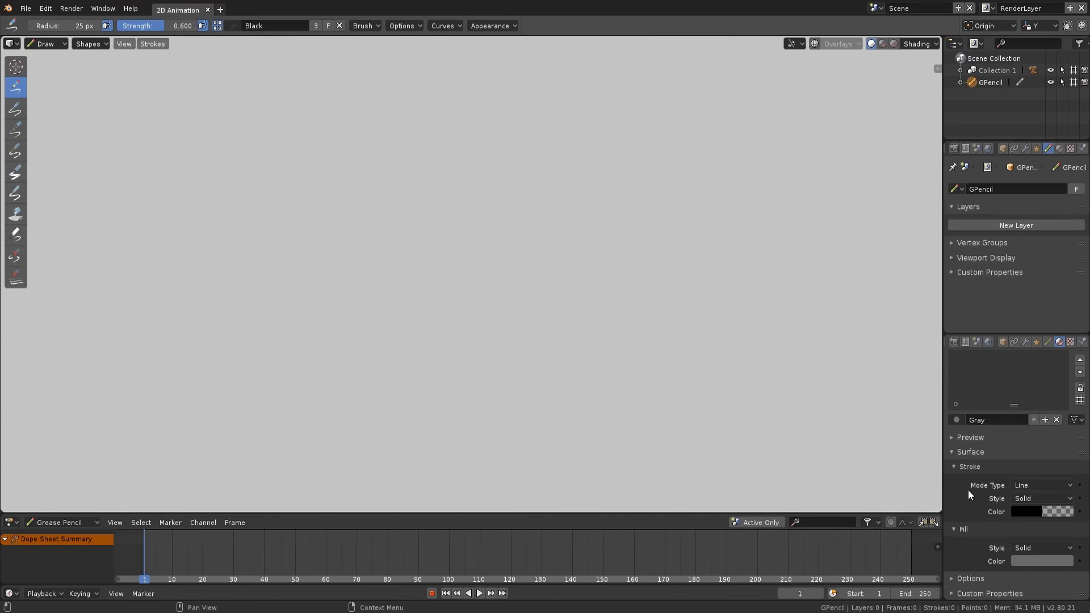
left_click(1028, 549)
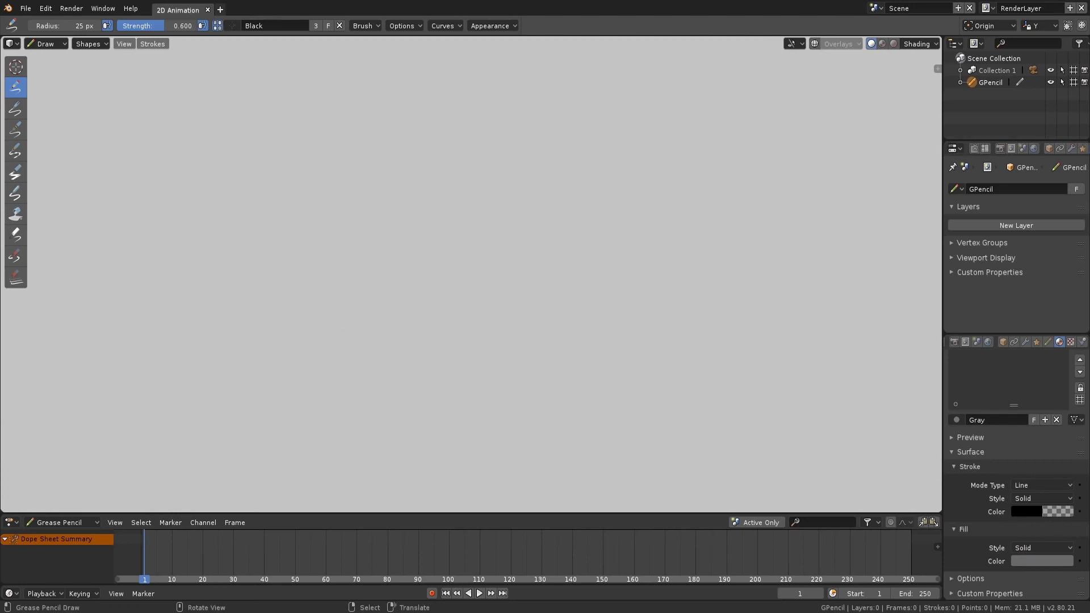
- Choose the Black material for the brush and sketch an oval head with a tapering jaw line
left_click(230, 26)
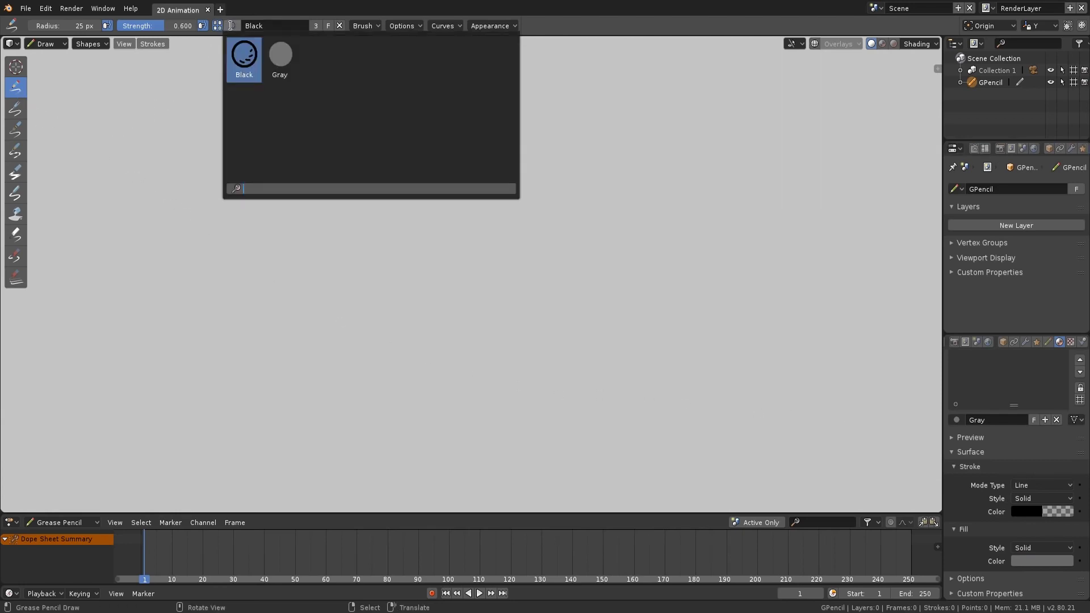
left_click(244, 54)
left_click_drag(400, 280, 521, 258)
left_click_drag(396, 186, 448, 397)
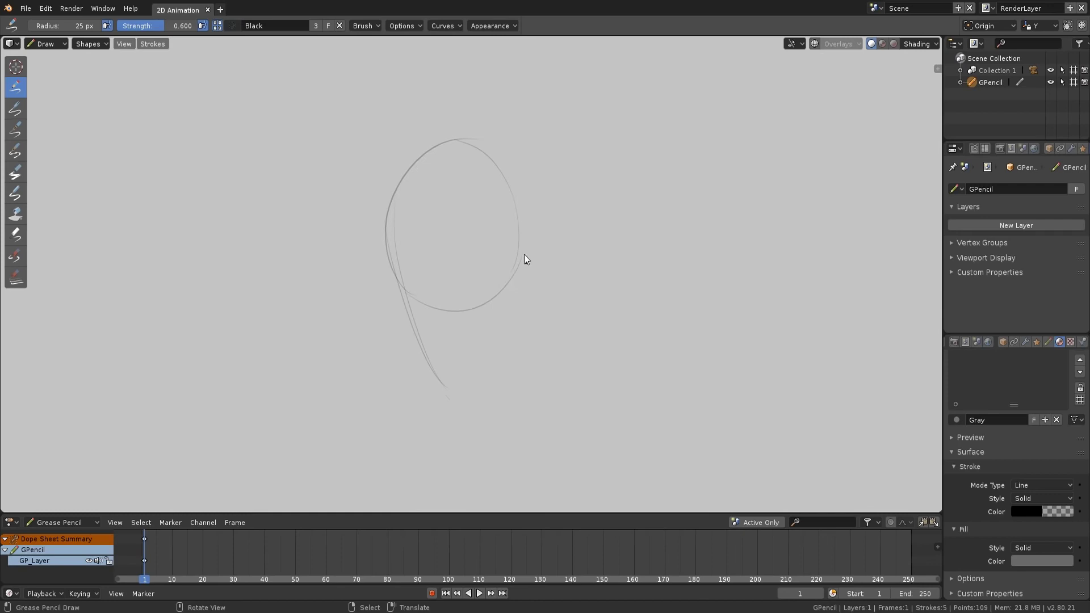
- Sketch the eye guide line, long nose, ear, round eyes and mouth on the head
left_click_drag(391, 226, 504, 232)
mouse_move(394, 230)
left_mouse_down()
mouse_move(512, 229)
mouse_move(512, 283)
left_mouse_up()
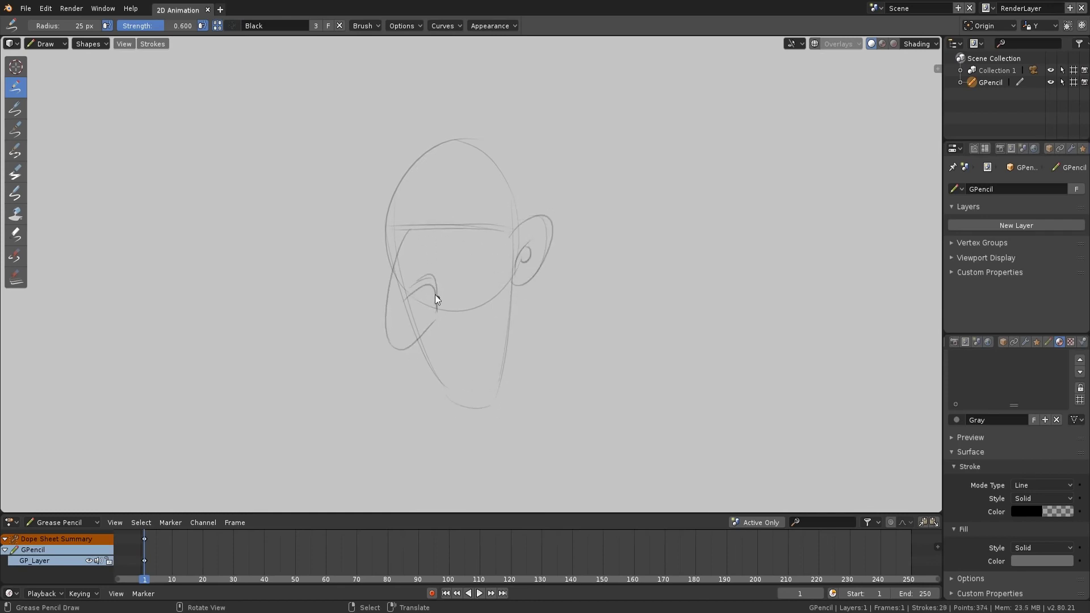
left_click_drag(423, 238, 388, 208)
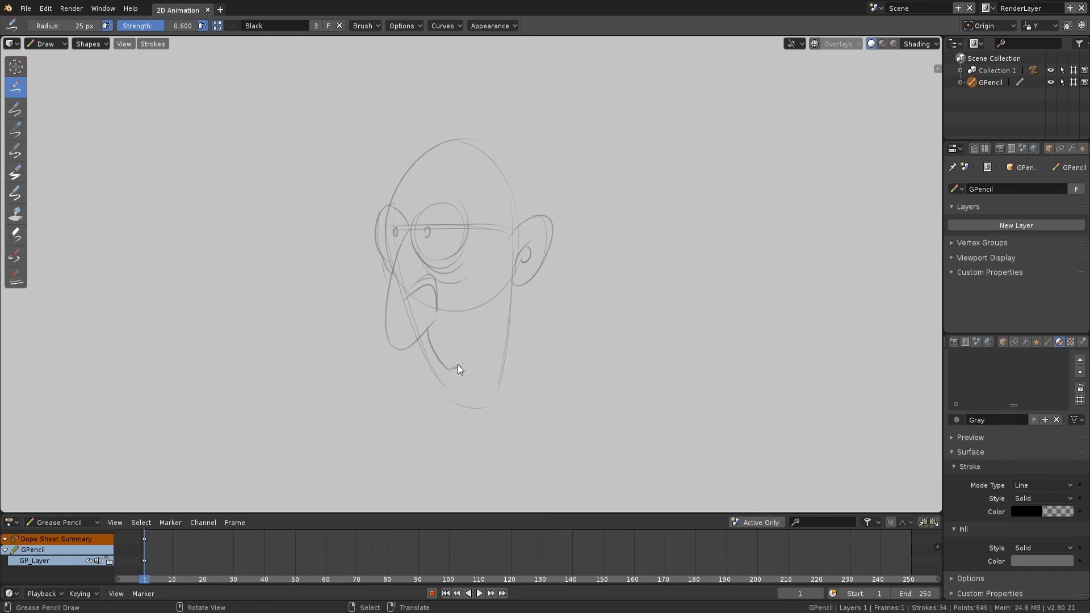
- Sketch the character's neck, collar and shoulders, and add the eyebrows and hair
left_click_drag(513, 288, 546, 440)
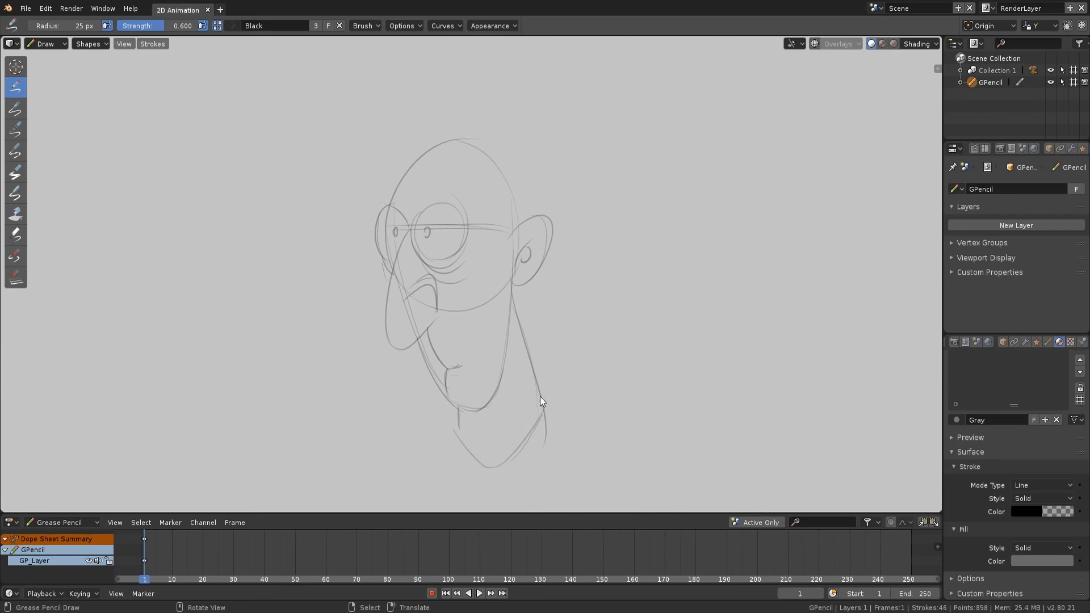
left_click_drag(476, 468, 488, 467)
left_click_drag(458, 417, 454, 482)
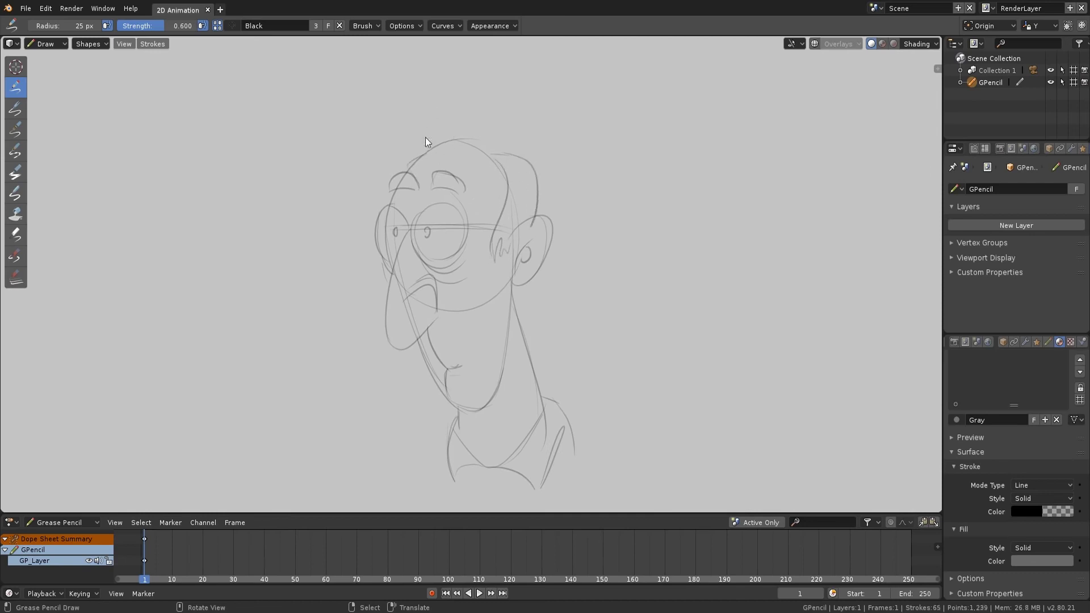
- Rename the sketch's grease pencil layer as Skecth
scroll(547, 220, "up", 2)
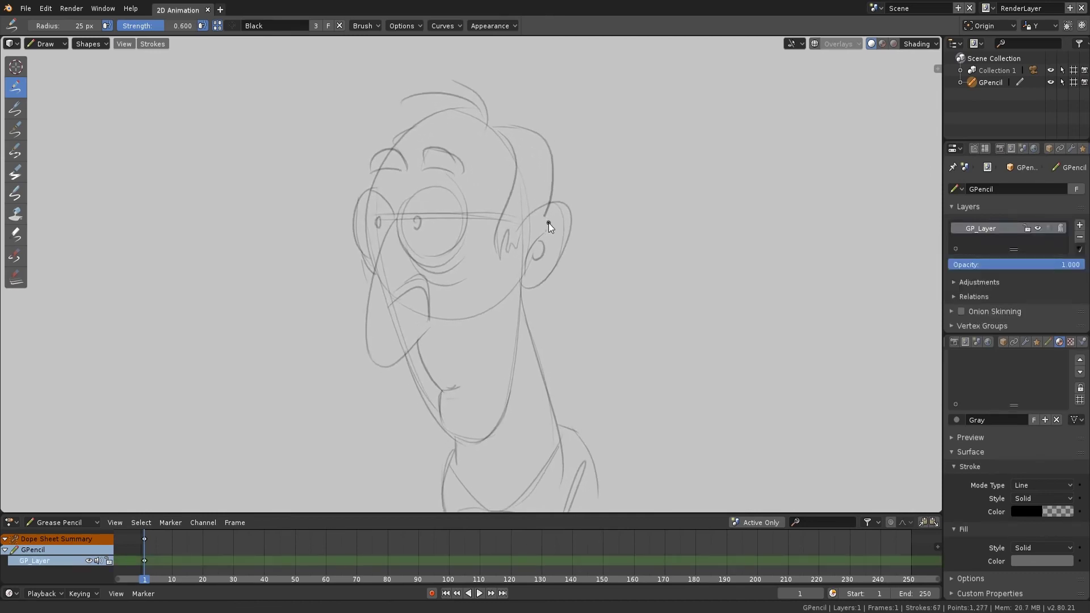
middle_click_drag(553, 240, 546, 209)
double_click(981, 230)
type("Skec")
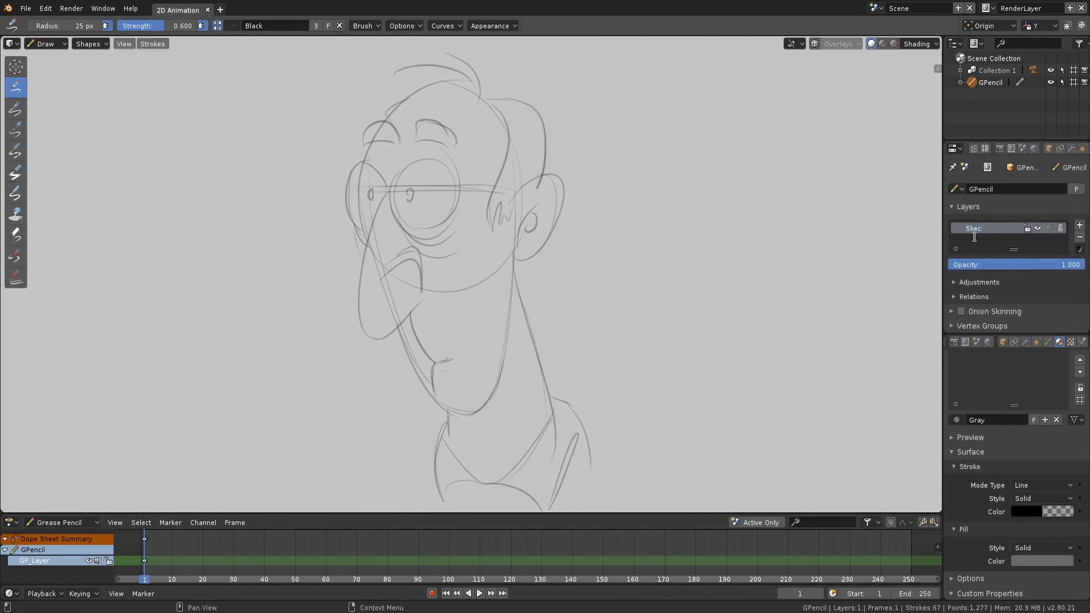
key("Return")
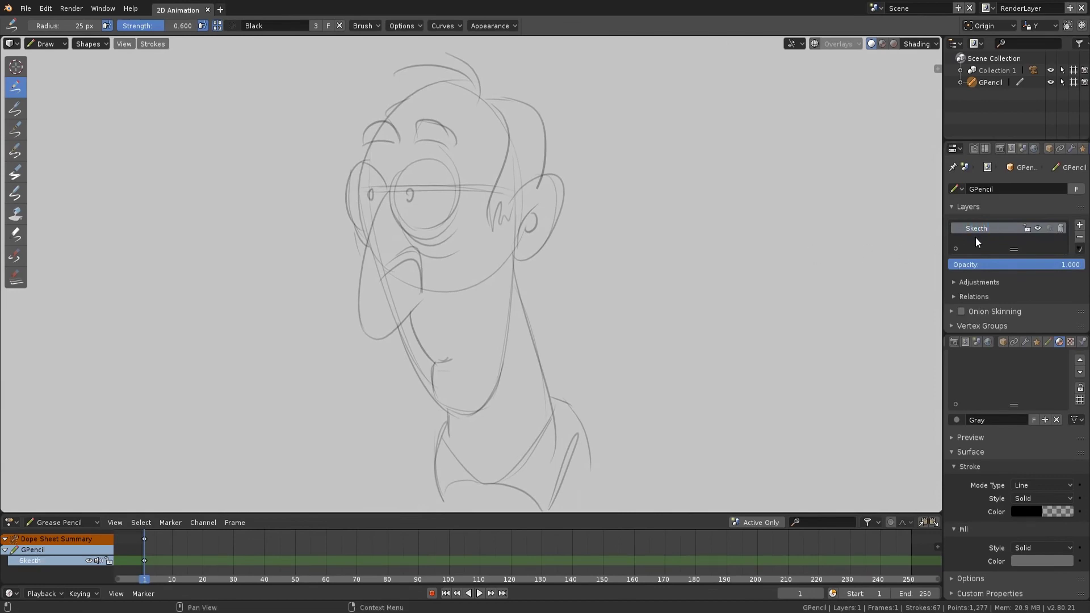
- Add a second grease pencil layer and name it Lines
left_click(1079, 225)
double_click(980, 240)
type("L")
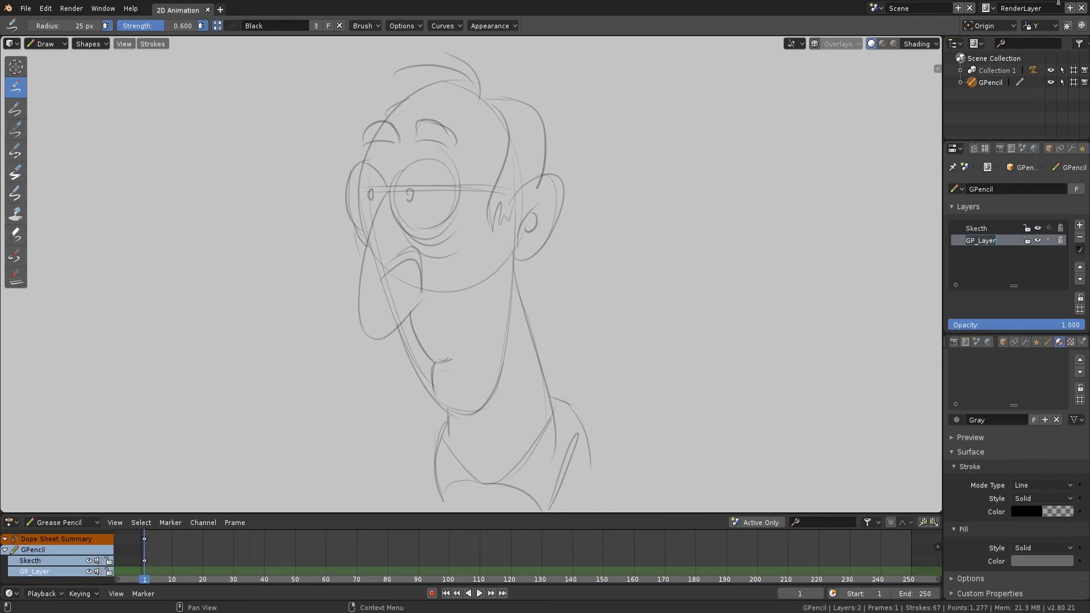
type("ines")
key("Return")
- Try the layers' lock, visibility and opacity controls, then make Lines the active layer again
left_click(1028, 241)
left_click(1018, 230)
left_click(1037, 229)
left_click(1037, 229)
mouse_move(1072, 324)
left_mouse_down()
mouse_move(961, 327)
mouse_move(1081, 327)
left_mouse_up()
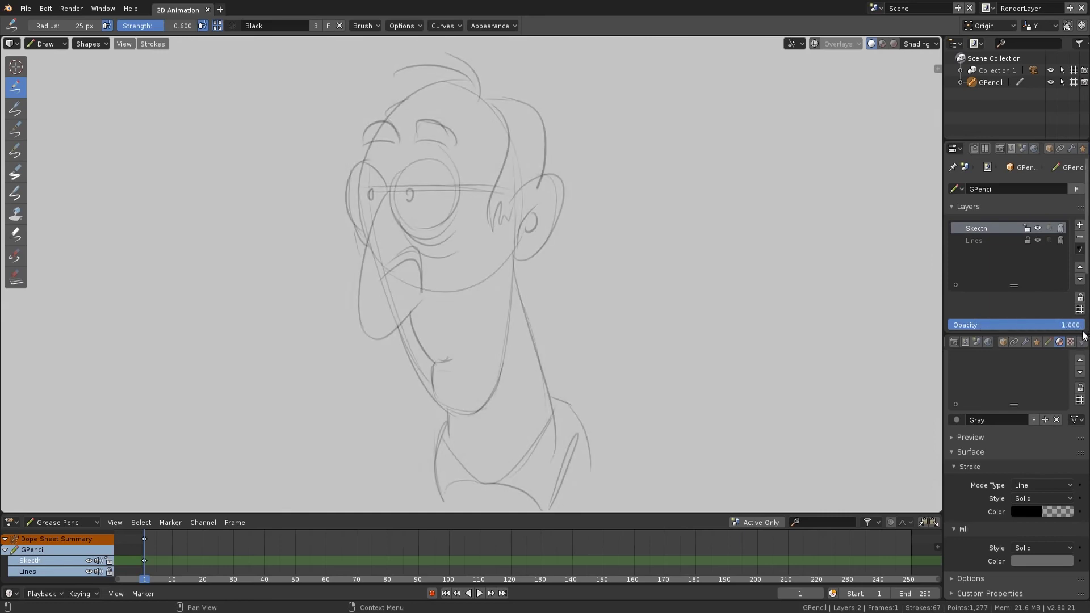
left_click(1014, 241)
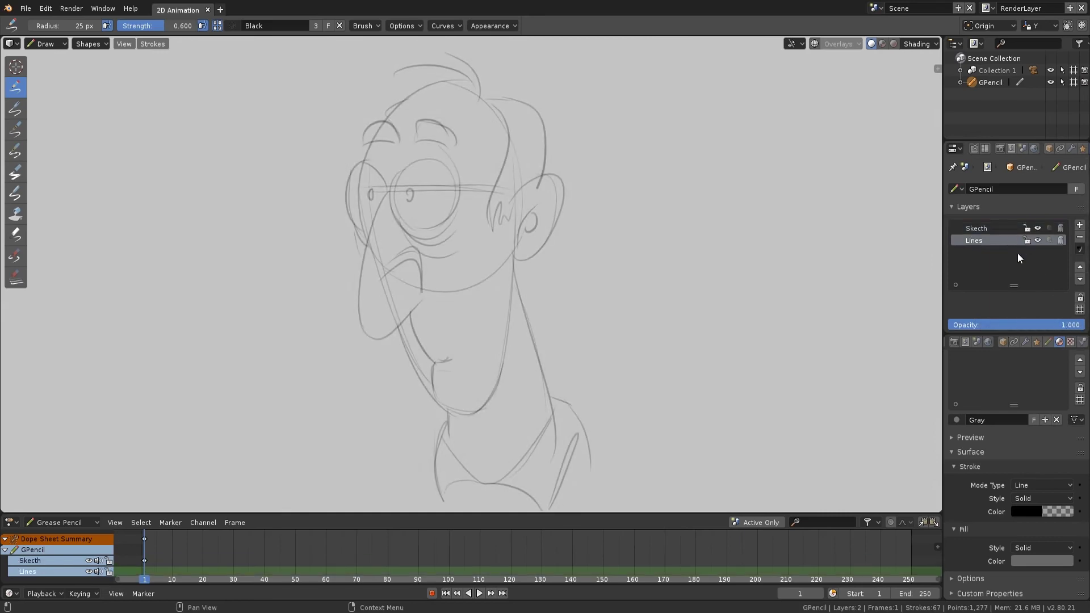
- Choose the Draw Ink brush and examine its general, options and appearance settings
left_click(16, 129)
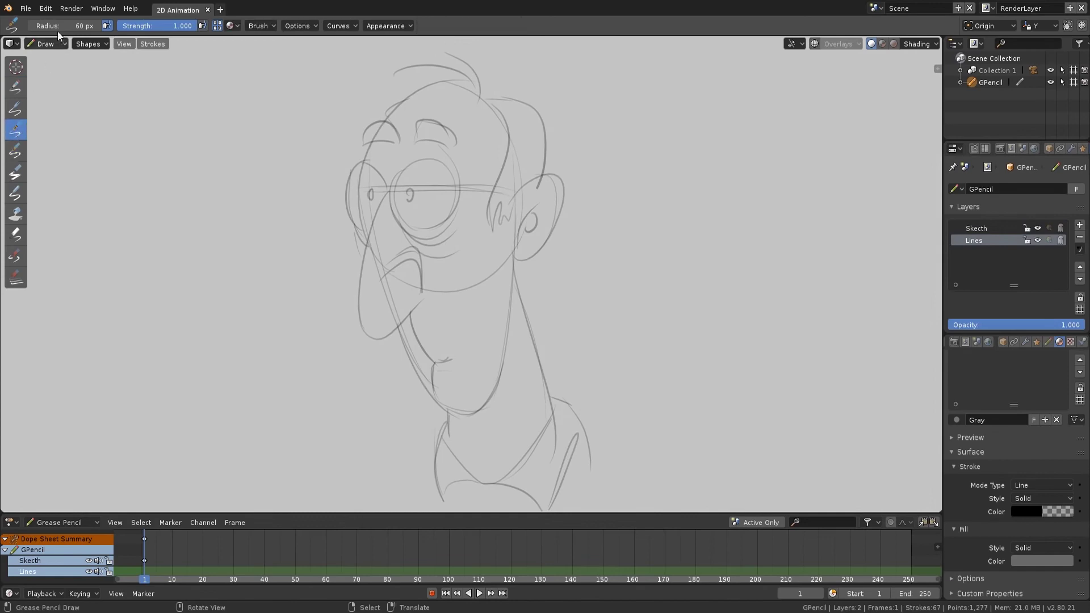
left_click(261, 26)
mouse_move(295, 27)
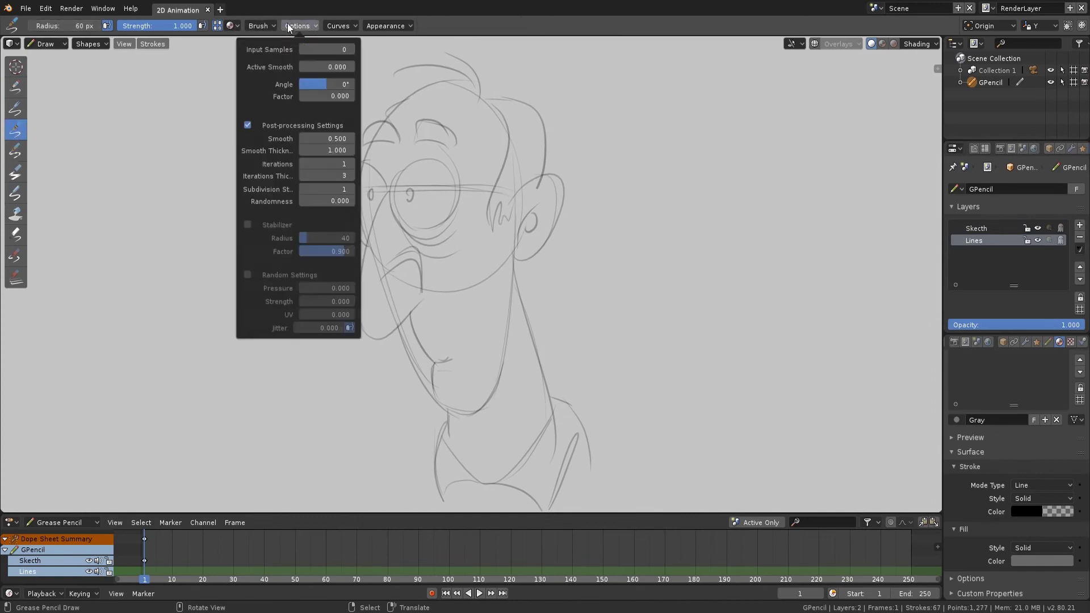
mouse_move(369, 27)
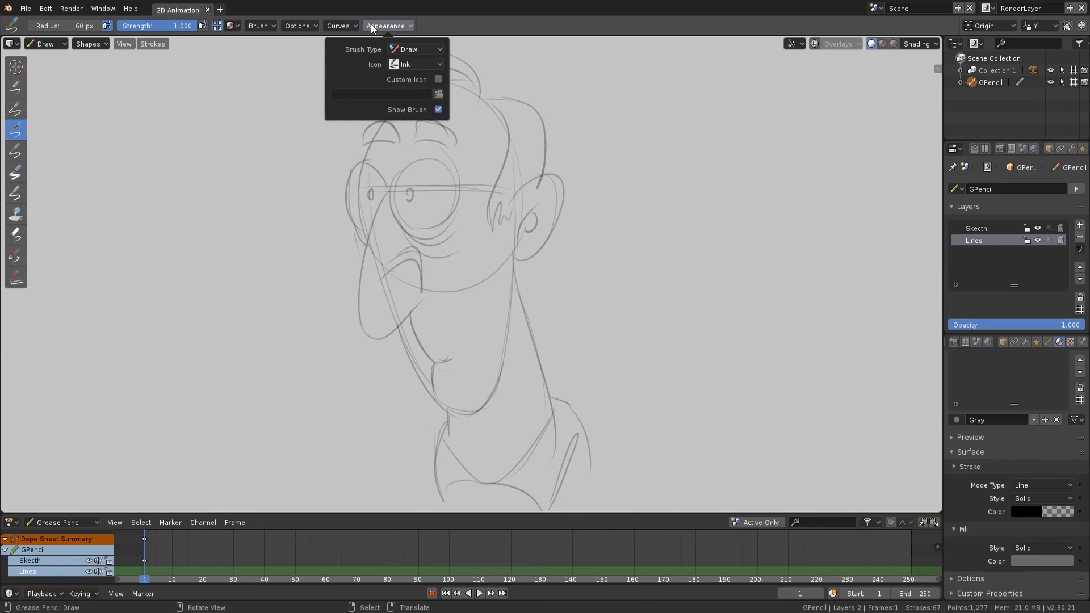
left_click(975, 149)
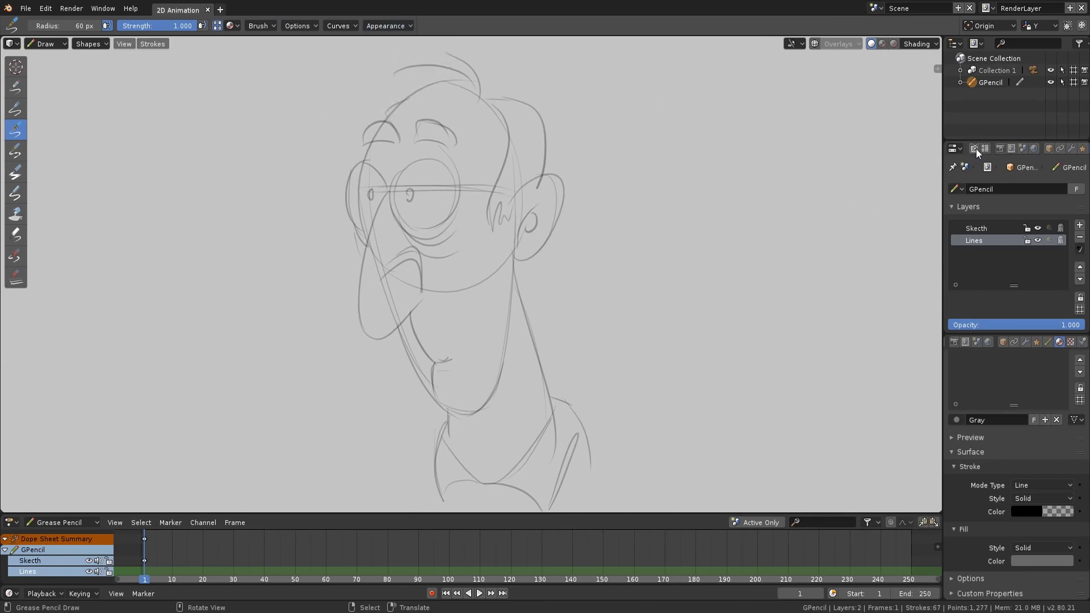
left_click_drag(987, 334, 987, 418)
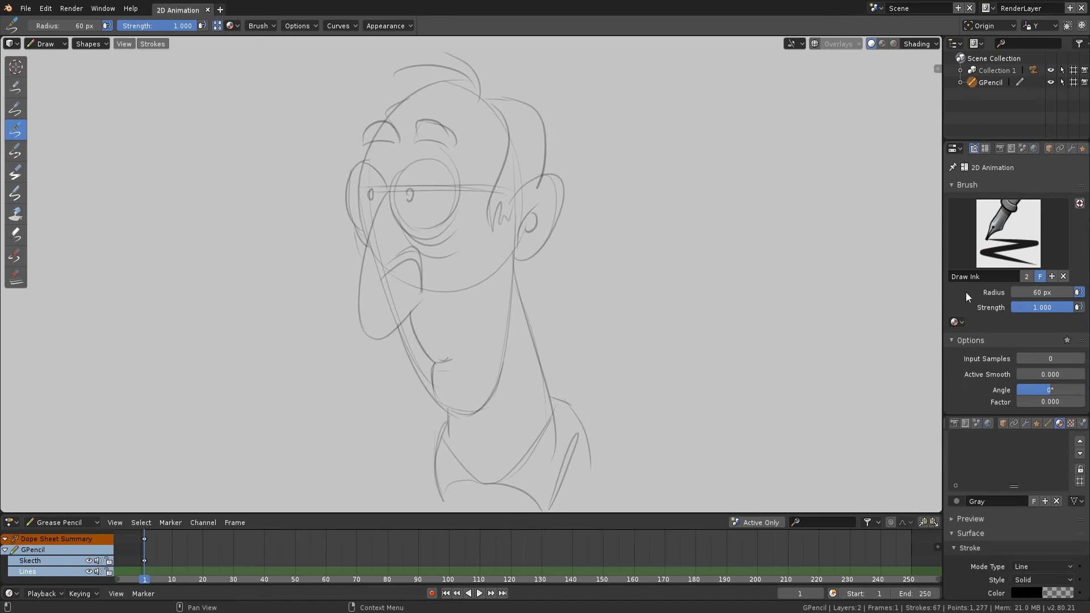
scroll(972, 150, "down", 3)
left_click(1044, 150)
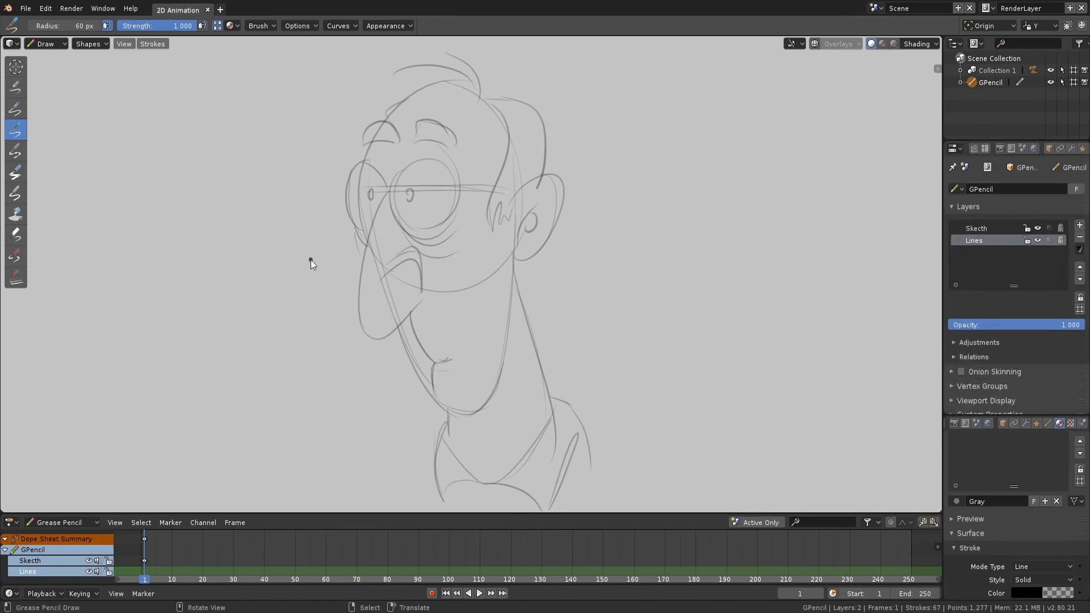
- Draw two wavy Ink test strokes beside the sketch, one at 60 px radius and one at 116 px
left_click_drag(121, 177, 248, 103)
left_click_drag(82, 26, 114, 29)
left_click_drag(140, 228, 266, 145)
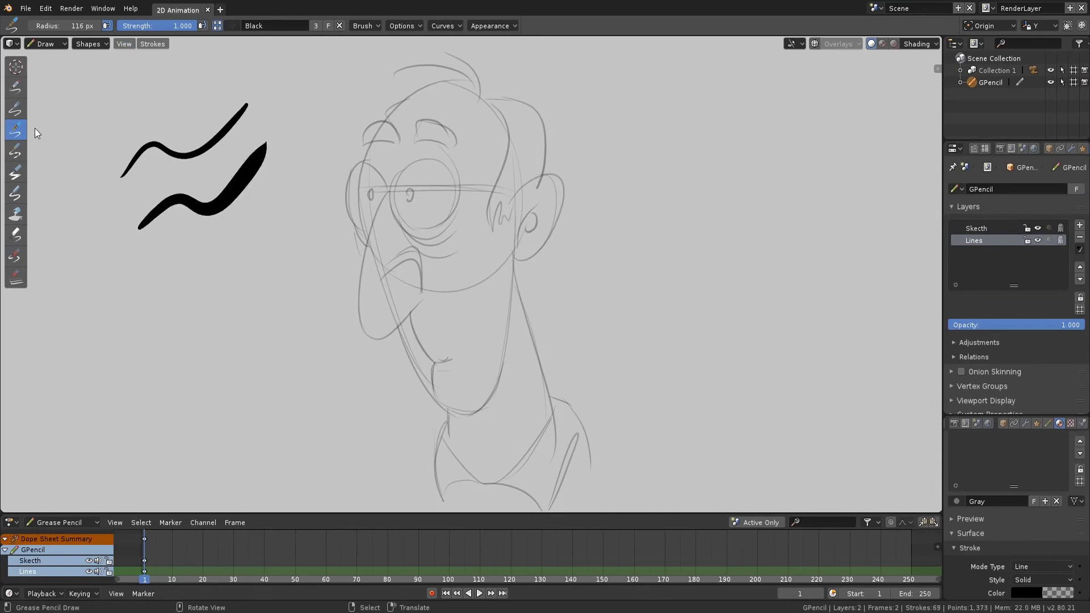
- Draw one wavy test stroke with each of the three drawing brushes that follow Ink
left_click(15, 151)
left_click_drag(162, 277, 278, 202)
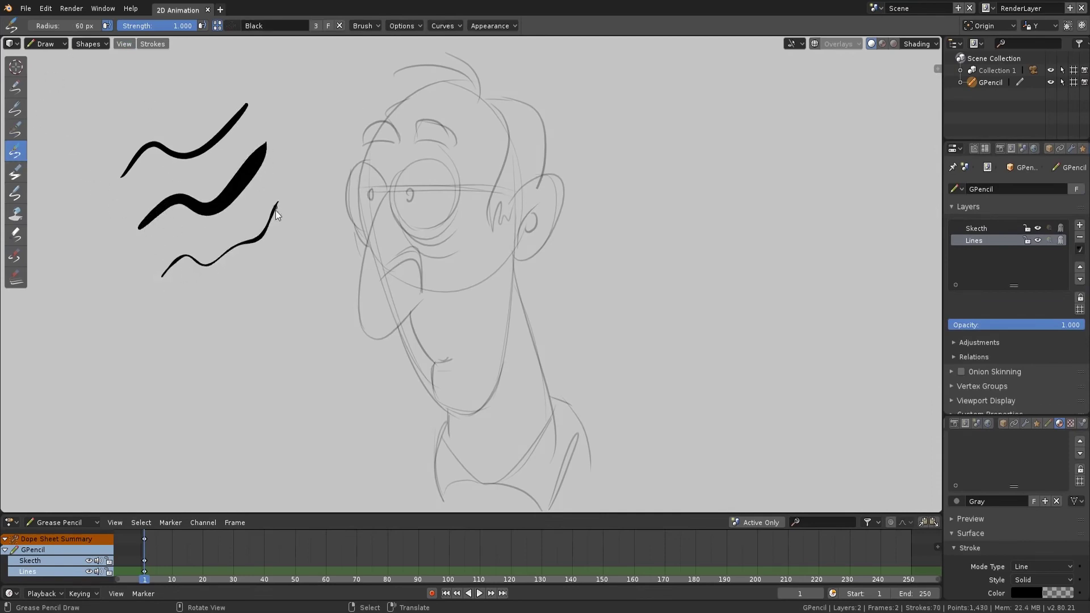
left_click(19, 180)
left_click_drag(194, 332, 315, 230)
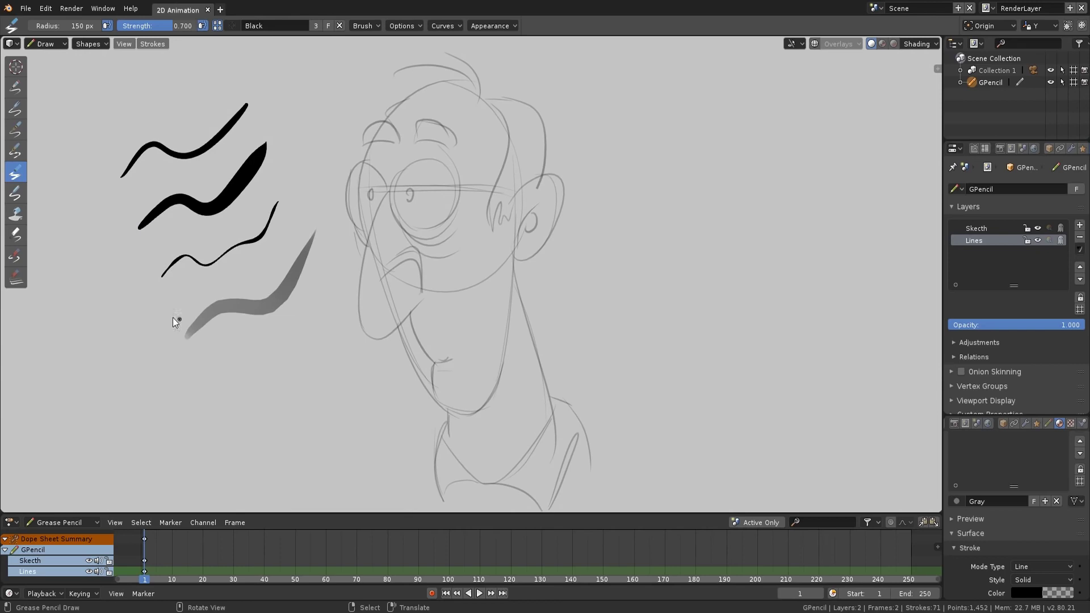
left_click(16, 194)
left_click_drag(207, 388, 336, 298)
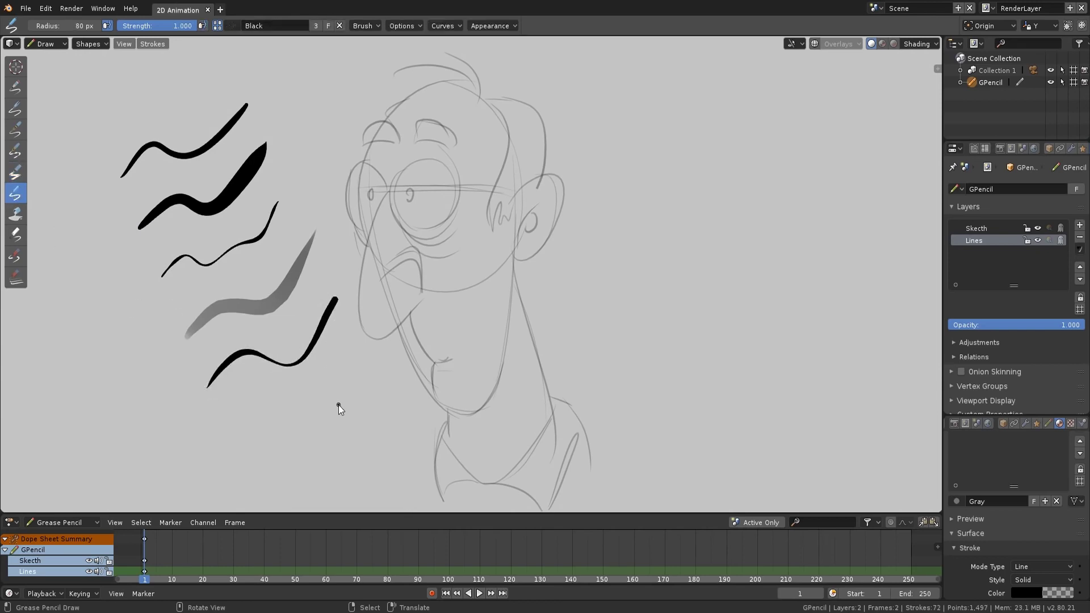
- Try the erasers on the test strokes, erasing parts of the upper ones and removing all the rest with the stroke eraser
left_click(16, 233)
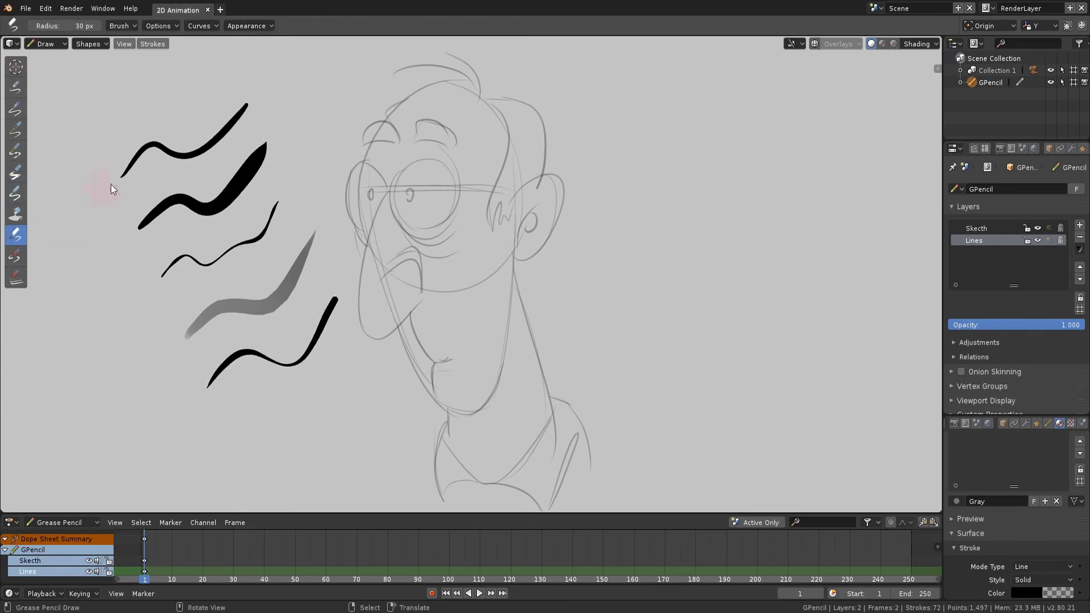
mouse_move(126, 164)
left_mouse_down()
mouse_move(165, 146)
mouse_move(96, 205)
mouse_move(214, 200)
mouse_move(237, 184)
left_mouse_up()
left_click(15, 255)
left_click(16, 277)
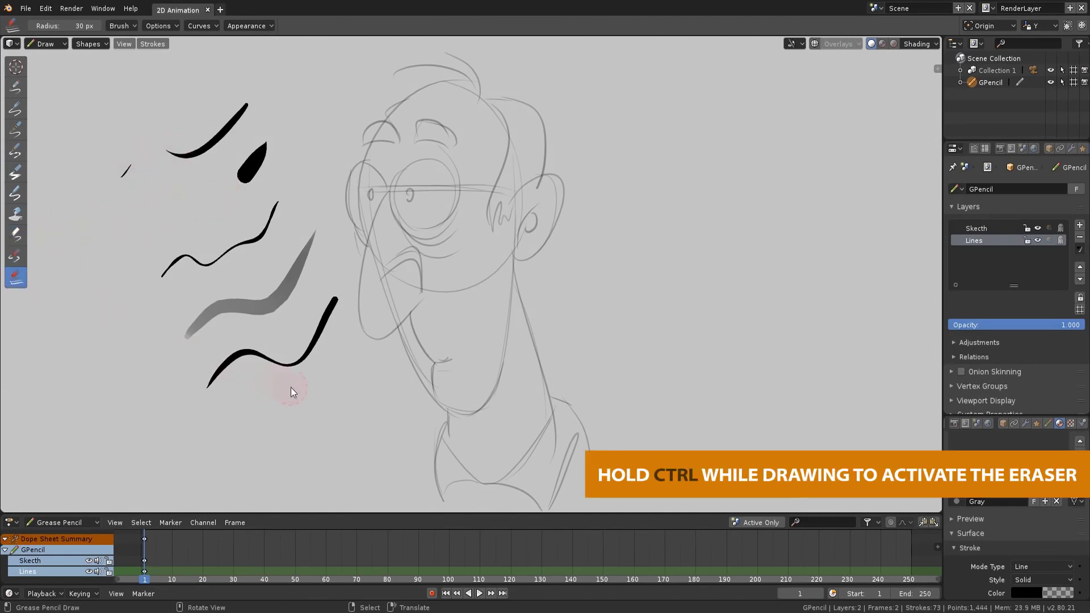
mouse_move(287, 382)
left_mouse_down()
mouse_move(245, 261)
mouse_move(231, 154)
mouse_move(146, 141)
mouse_move(129, 185)
left_mouse_up()
- Ink the eyebrows, brow edge, eyes and under-eye wrinkles over the sketch using the Ink brush at 60 px radius
left_click(15, 129)
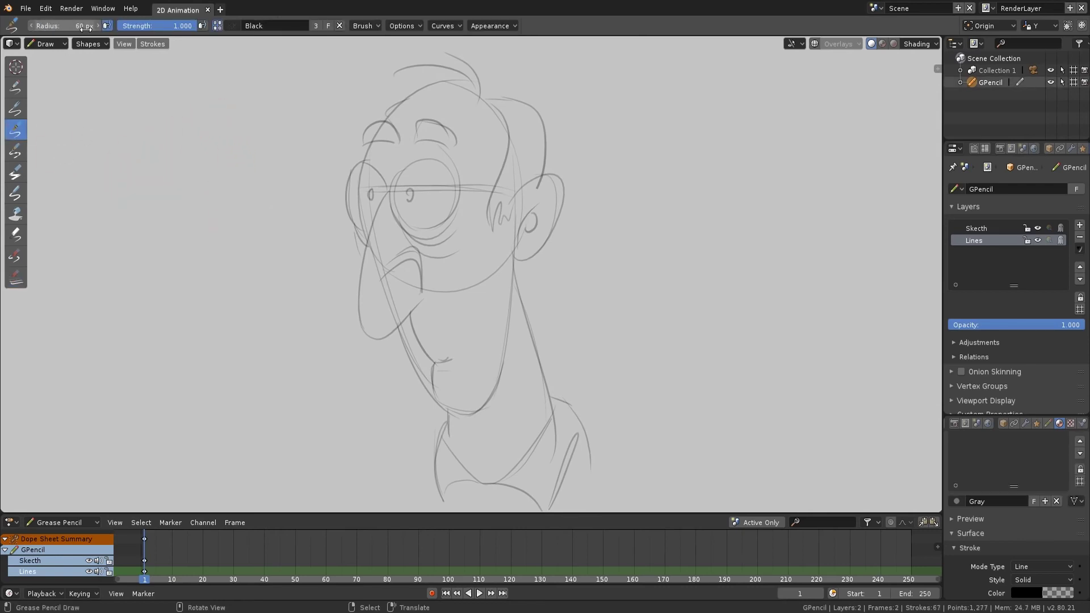
left_click_drag(364, 143, 402, 137)
left_click_drag(414, 136, 454, 144)
left_click_drag(368, 143, 352, 169)
mouse_move(369, 232)
left_mouse_down()
mouse_move(389, 188)
mouse_move(372, 200)
left_mouse_up()
mouse_move(409, 189)
left_mouse_down()
mouse_move(410, 199)
mouse_move(435, 160)
mouse_move(407, 231)
left_mouse_up()
mouse_move(405, 234)
left_mouse_down()
mouse_move(451, 241)
mouse_move(453, 259)
left_mouse_up()
- Ink the nose with its nostril, the mouth, the jaw and both neck lines over the sketch
left_click_drag(390, 265, 413, 260)
mouse_move(385, 291)
left_mouse_down()
mouse_move(421, 286)
mouse_move(388, 194)
left_mouse_up()
mouse_move(414, 304)
left_mouse_down()
mouse_move(436, 362)
mouse_move(510, 279)
left_mouse_up()
left_click_drag(444, 408, 450, 440)
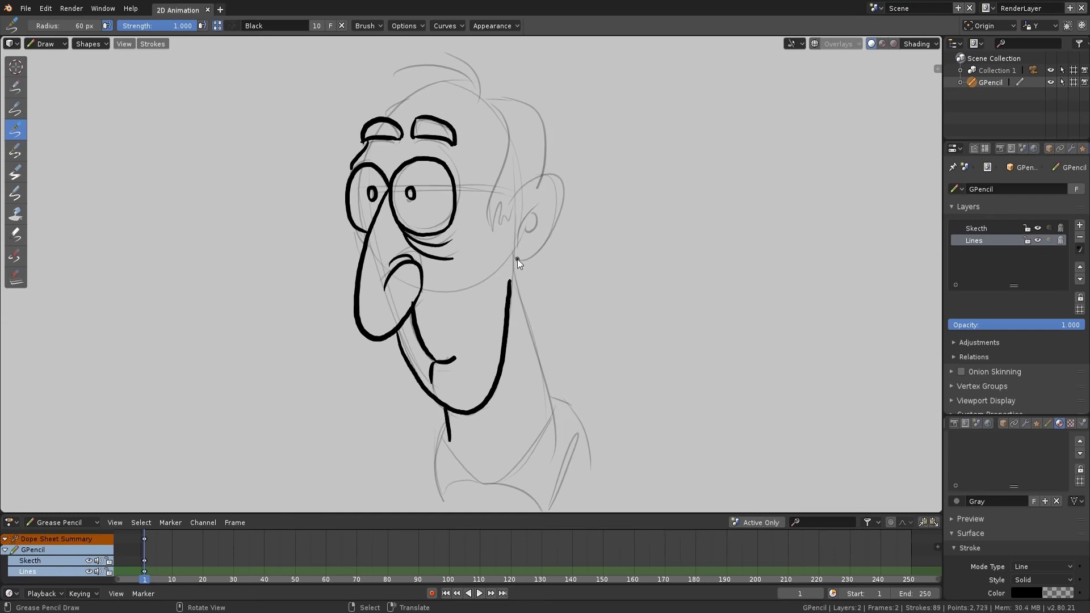
left_click_drag(515, 260, 549, 402)
- Ink the ear, the side hair, the back of the head, the hair tufts and the top of the skull
left_click_drag(506, 219, 527, 247)
left_click_drag(546, 197, 528, 242)
mouse_move(534, 209)
left_mouse_down()
mouse_move(537, 227)
mouse_move(498, 204)
left_mouse_up()
left_click_drag(495, 227, 497, 109)
left_click_drag(491, 97, 540, 170)
left_click_drag(406, 68, 469, 91)
left_click_drag(447, 52, 472, 94)
mouse_move(386, 116)
left_mouse_down()
mouse_move(472, 87)
mouse_move(499, 110)
left_mouse_up()
- Ink the shirt collar and the shoulder line over the sketch
mouse_move(448, 428)
left_mouse_down()
mouse_move(476, 479)
mouse_move(435, 489)
left_mouse_up()
mouse_move(435, 489)
left_mouse_down()
mouse_move(482, 495)
mouse_move(557, 390)
mouse_move(584, 428)
left_mouse_up()
mouse_move(500, 481)
left_mouse_down()
mouse_move(544, 509)
mouse_move(588, 427)
left_mouse_up()
left_click_drag(584, 431, 620, 495)
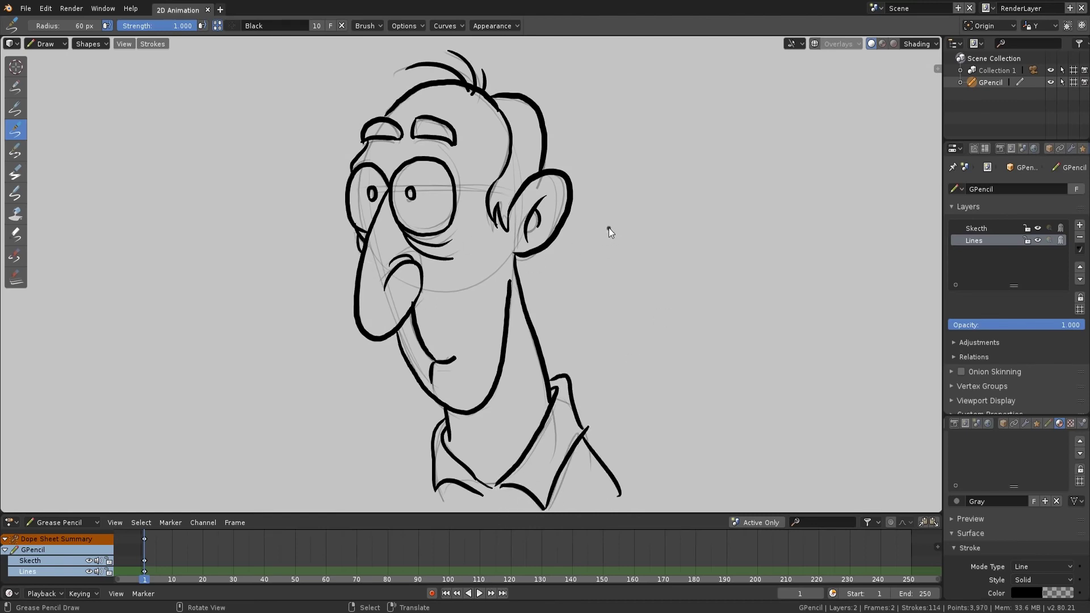
- In Sculpt Mode, smooth the inked lines with the Smooth brush at 0.510 strength, keeping the Skecth layer locked
left_click(50, 44)
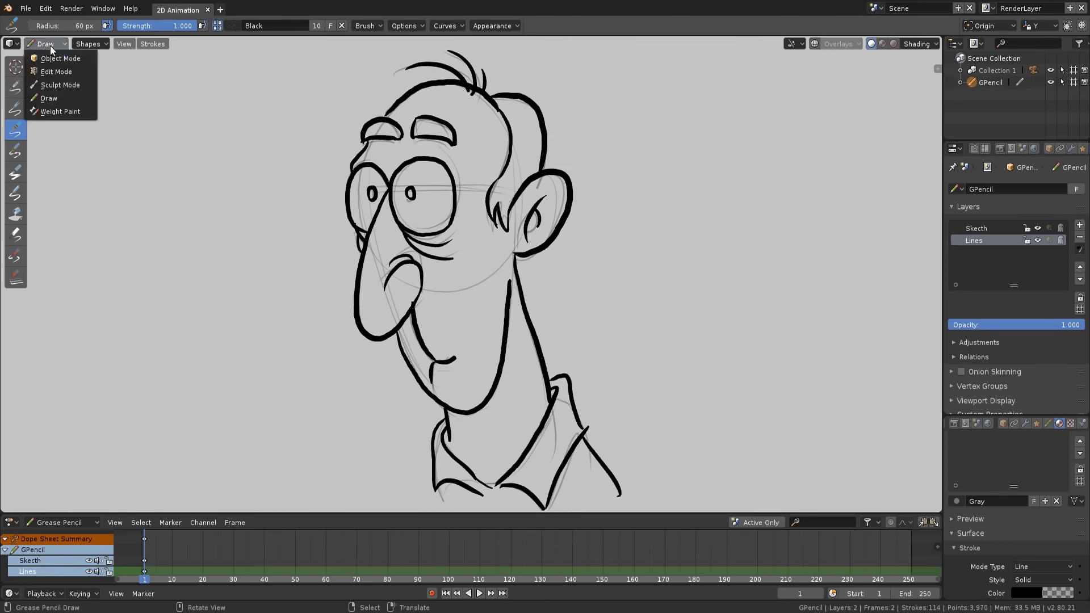
left_click(56, 84)
left_click(20, 89)
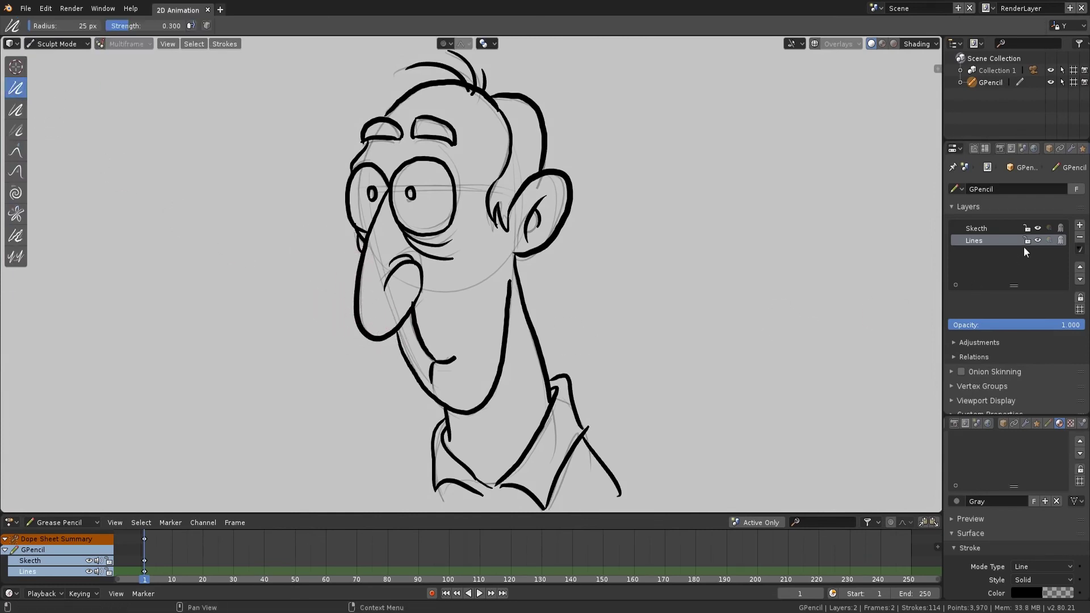
mouse_move(401, 325)
left_mouse_down()
mouse_move(409, 309)
mouse_move(391, 329)
mouse_move(458, 413)
mouse_move(525, 259)
left_mouse_up()
left_click_drag(150, 26, 167, 26)
mouse_move(520, 191)
left_mouse_down()
mouse_move(564, 214)
mouse_move(529, 258)
left_mouse_up()
mouse_move(539, 176)
left_mouse_down()
mouse_move(539, 121)
mouse_move(469, 75)
left_mouse_up()
mouse_move(391, 115)
left_mouse_down()
mouse_move(377, 132)
mouse_move(373, 202)
mouse_move(409, 199)
mouse_move(456, 225)
mouse_move(427, 245)
left_mouse_up()
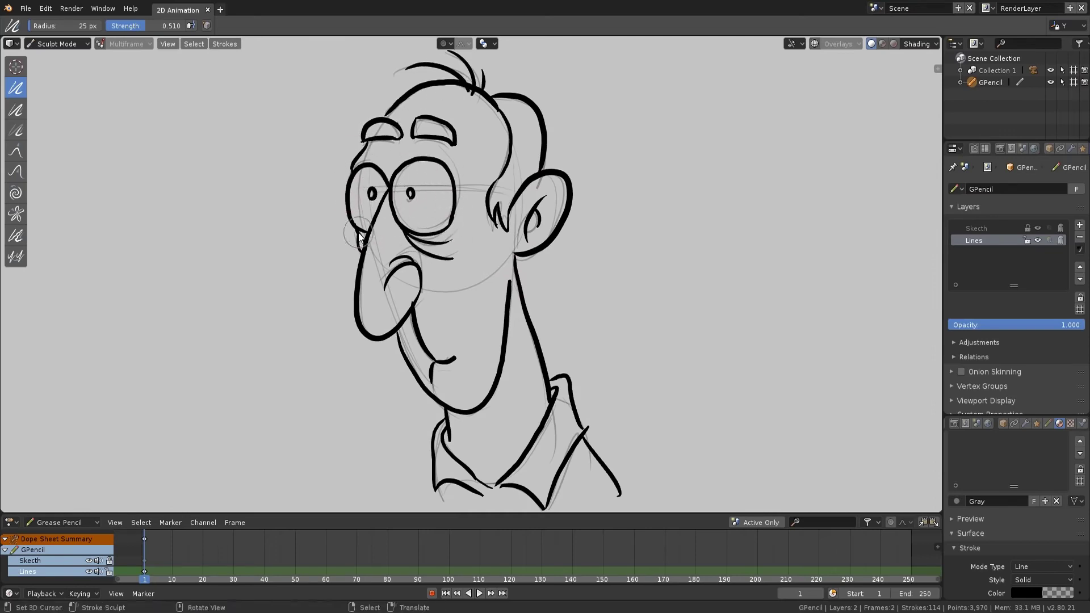
mouse_move(564, 386)
left_mouse_down()
mouse_move(598, 456)
mouse_move(551, 415)
mouse_move(521, 464)
left_mouse_up()
mouse_move(487, 484)
left_mouse_down()
mouse_move(431, 482)
mouse_move(390, 323)
left_mouse_up()
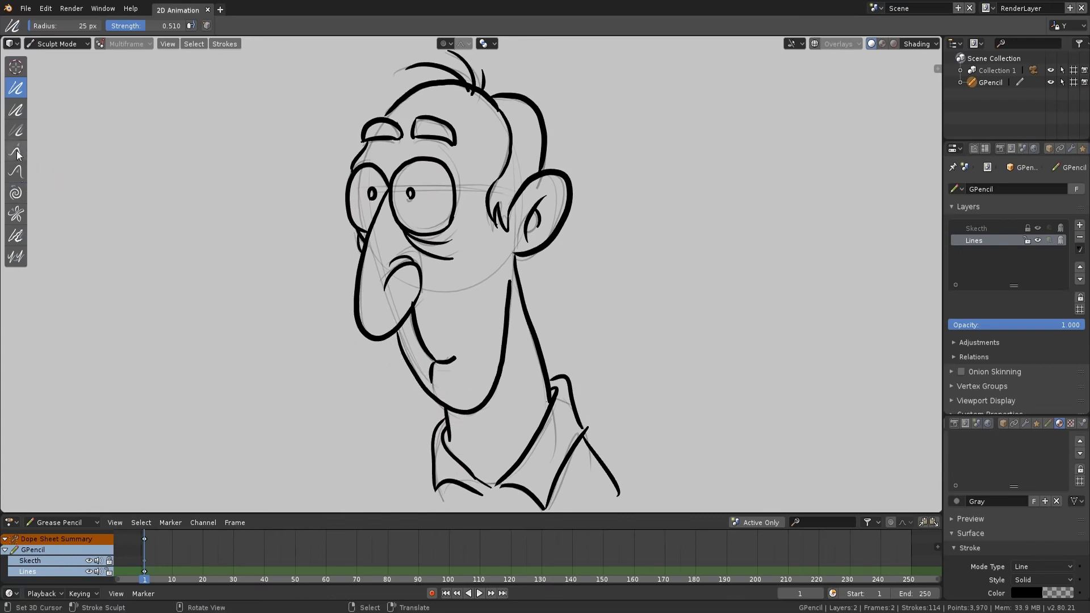
- Reshape the eyes, ear and back of the head with the Push brush at 85 px radius and proportional editing enabled
left_click(16, 172)
key("f")
right_click(299, 287)
mouse_move(356, 200)
left_mouse_down()
mouse_move(356, 229)
mouse_move(356, 200)
mouse_move(446, 208)
mouse_move(451, 220)
mouse_move(414, 139)
mouse_move(353, 165)
left_mouse_up()
left_click(447, 44)
left_click(454, 71)
key("f")
left_click(412, 224)
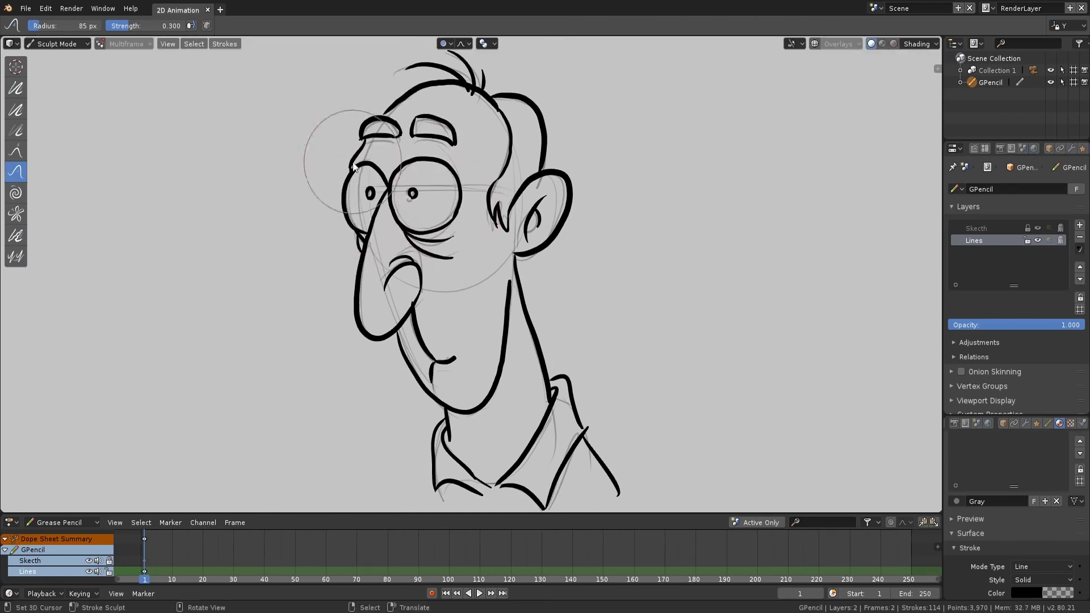
mouse_move(554, 220)
left_mouse_down()
mouse_move(528, 178)
mouse_move(549, 137)
left_mouse_up()
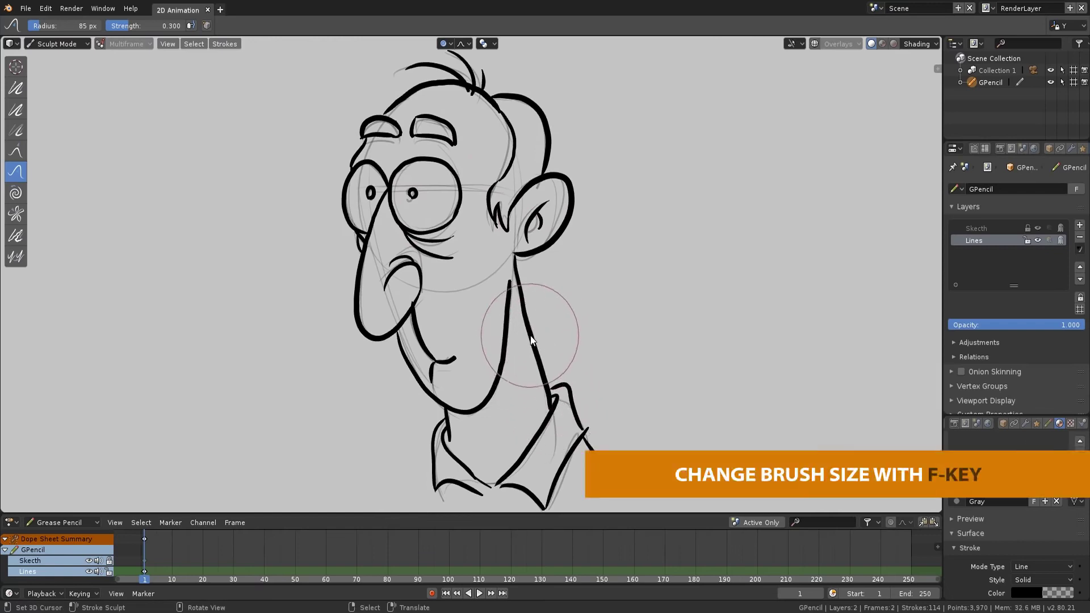
- Reduce the Push brush radius to 35 px and adjust the back neck line and the rear jaw line
key("f")
left_click(522, 311)
left_click_drag(529, 304, 517, 301)
left_click_drag(500, 340, 504, 311)
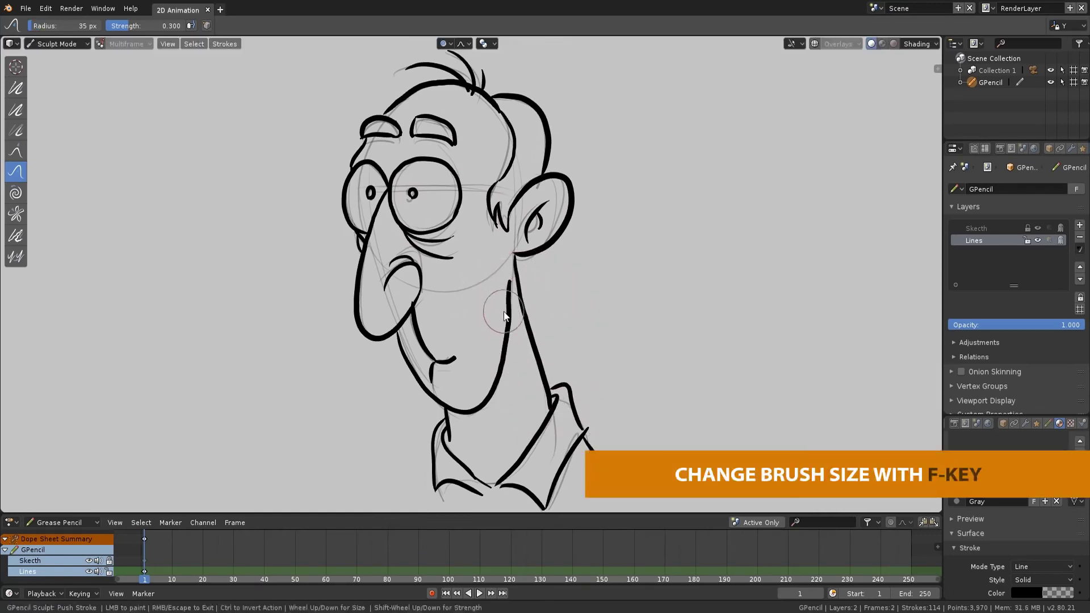
- Push the chin, collar and shoulder lines into better shape, using a 43 px radius for the collar and shoulder
key("f")
left_click(501, 369)
key("f")
left_click(401, 383)
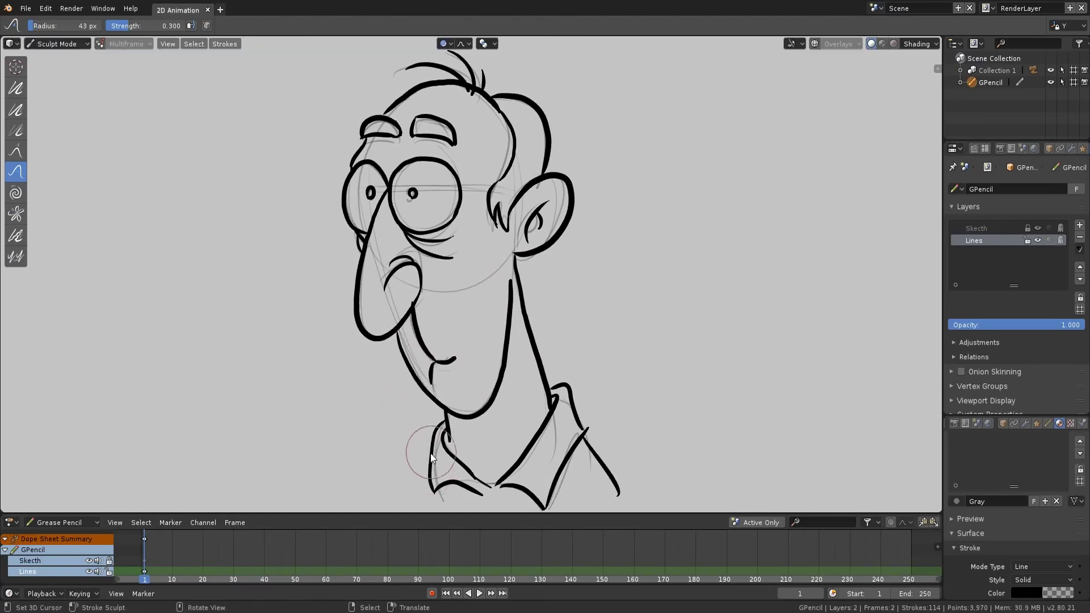
left_click_drag(479, 458, 477, 493)
left_click_drag(603, 466, 619, 489)
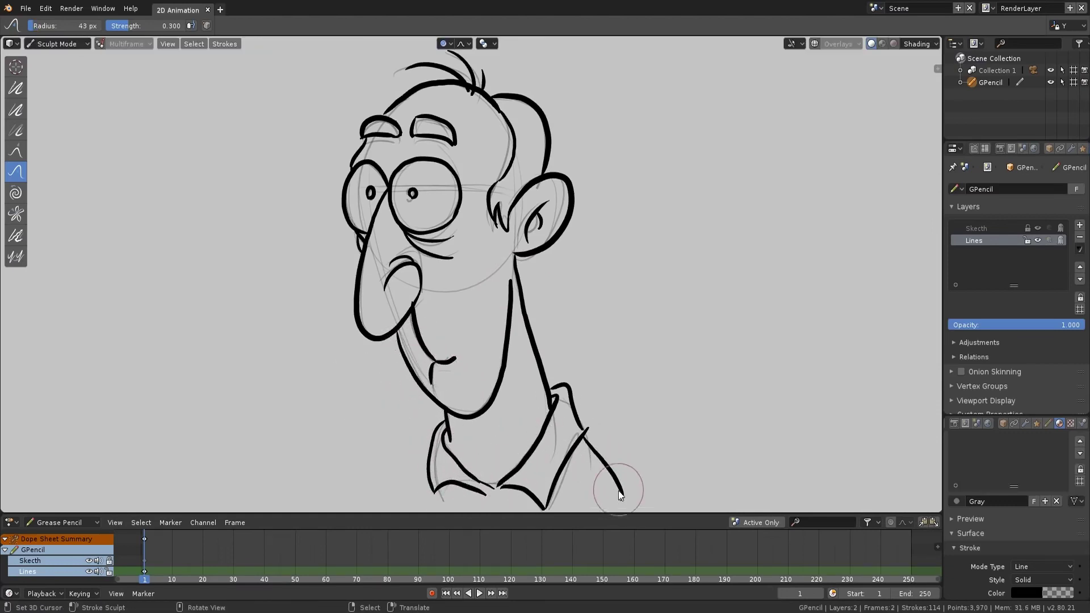
- Vary the line thickness of the nose, jaw and eye with the Thickness brush, and hide the Skecth layer
left_click(16, 109)
left_click_drag(356, 269, 368, 326)
mouse_move(461, 417)
left_mouse_down()
mouse_move(472, 418)
mouse_move(509, 347)
left_mouse_up()
left_click_drag(455, 182, 451, 224)
left_click(1038, 227)
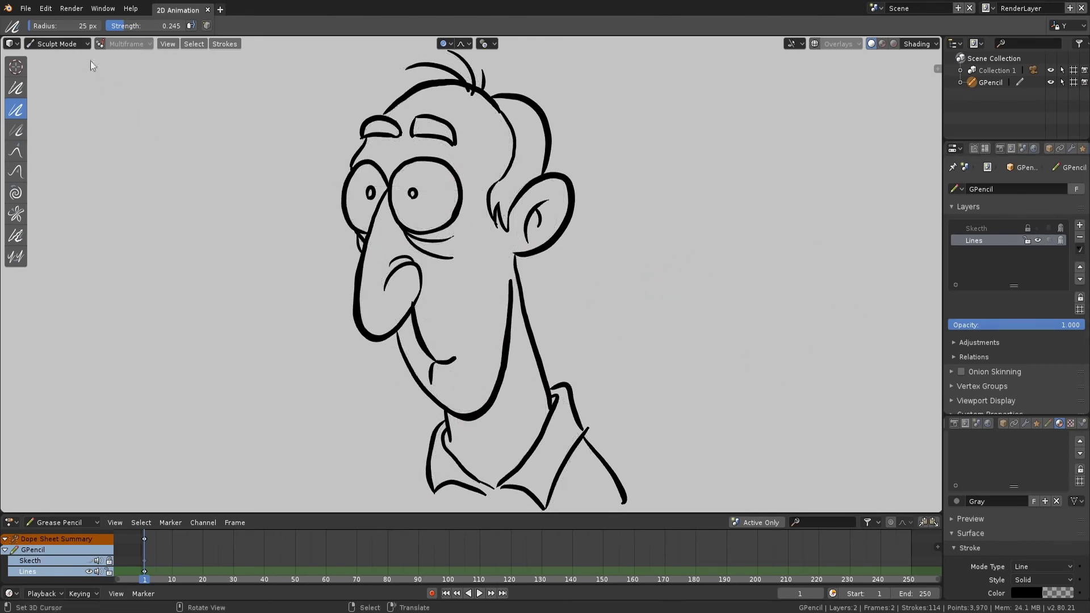
- In Edit Mode, delete the overshooting line points where the mouth line meets the nose
left_click(70, 43)
left_click(63, 70)
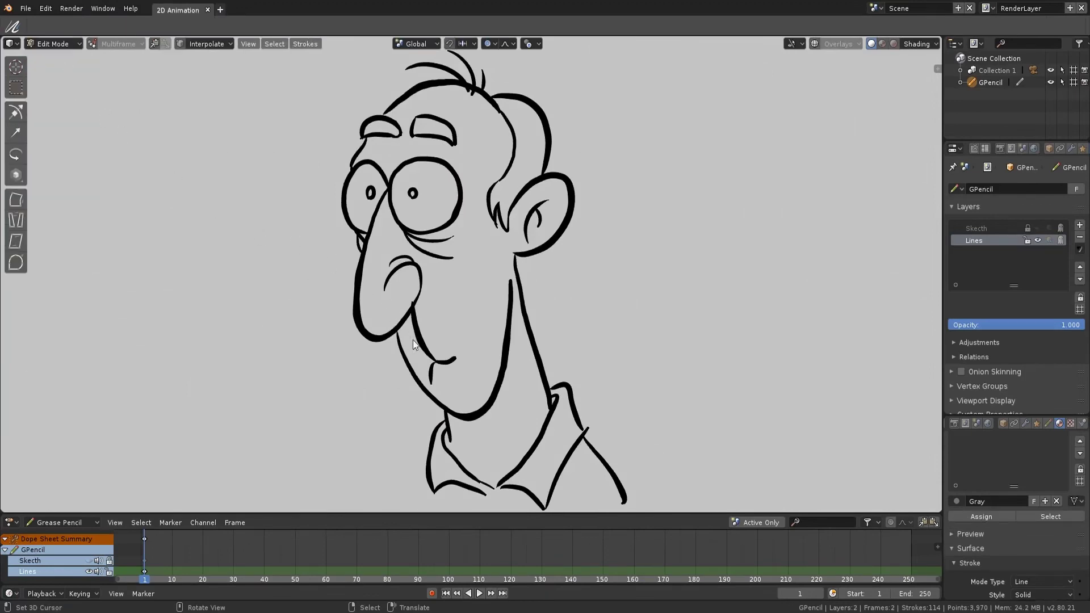
scroll(418, 334, "up", 8)
left_click(258, 376)
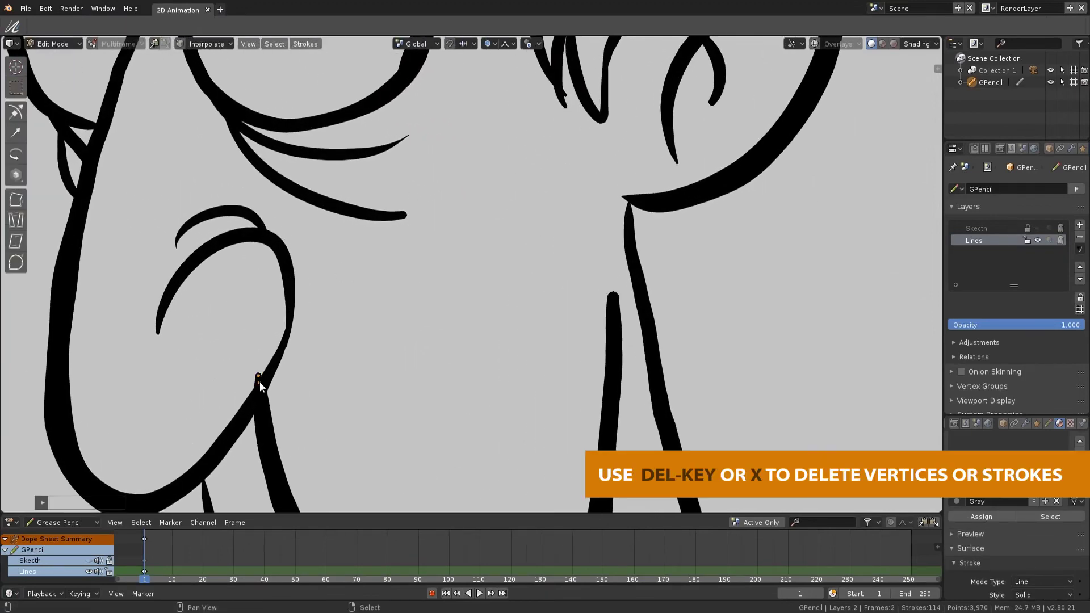
key("x")
left_click(267, 382)
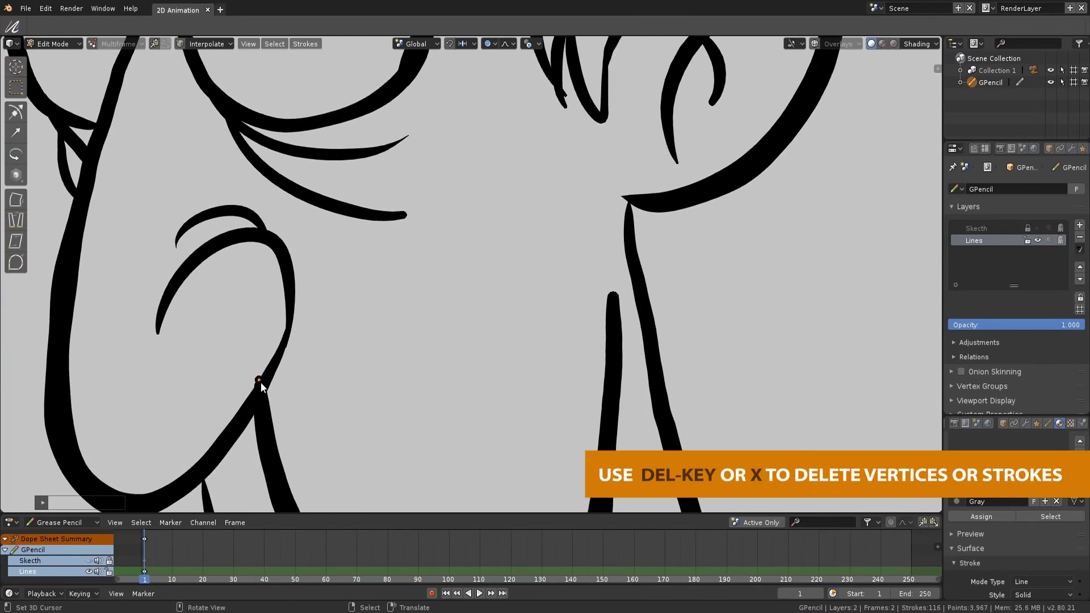
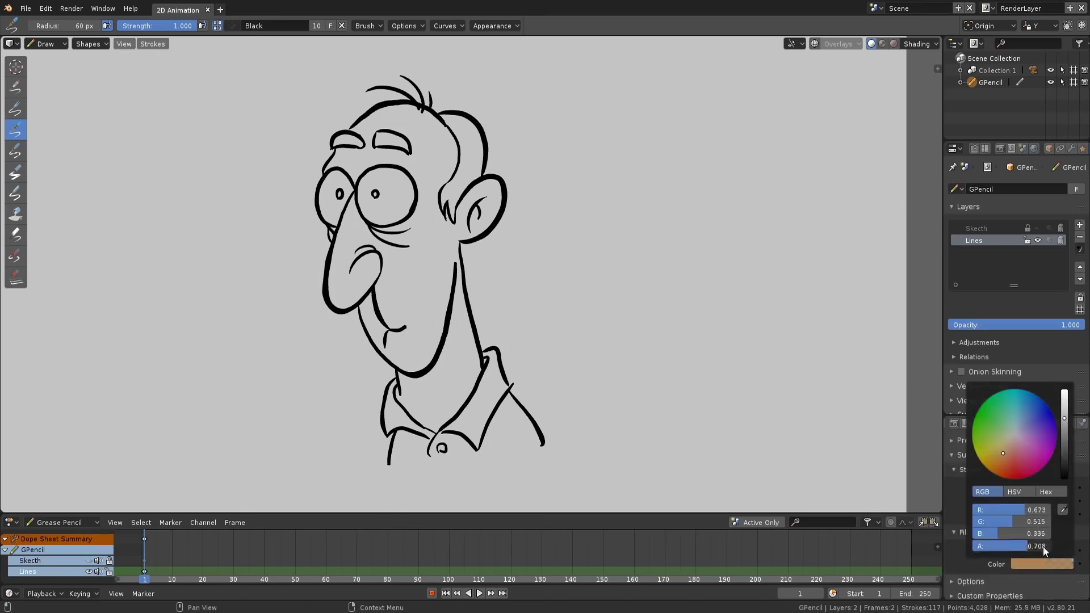
- Make the Skin material's fill fully opaque and its stroke fully transparent
left_click_drag(1005, 548, 1053, 547)
left_click(1045, 515)
left_click_drag(1048, 498, 971, 498)
- Add a material named Eyes with an opaque near-white fill and a fully transparent stroke
left_click_drag(1027, 415, 1027, 357)
scroll(1030, 420, "up", 5)
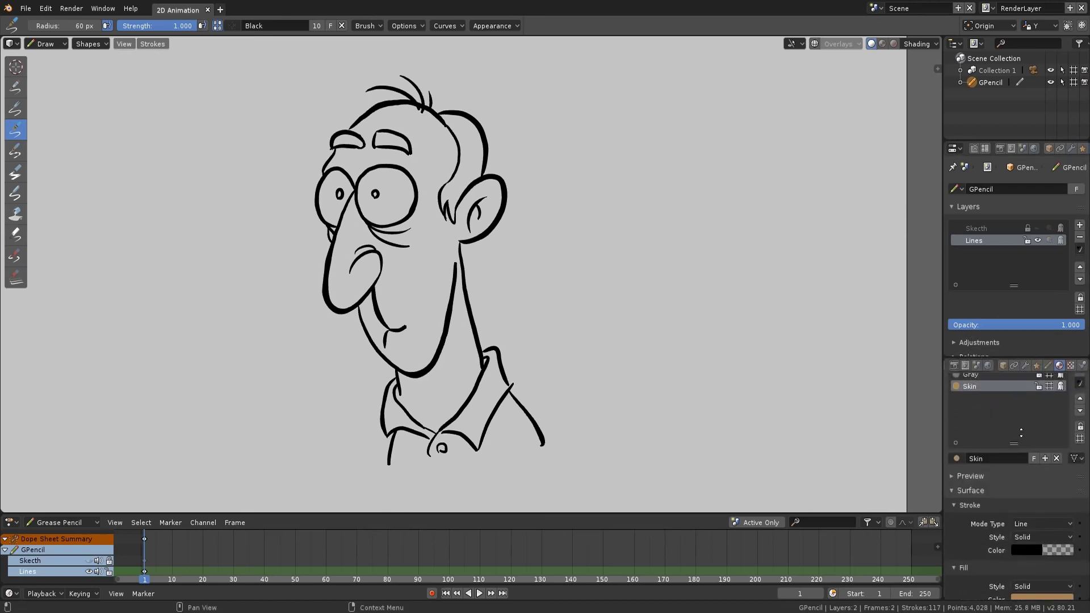
left_click(1080, 406)
left_click(985, 506)
double_click(981, 446)
type("E")
scroll(991, 495, "down", 4)
left_click(1041, 560)
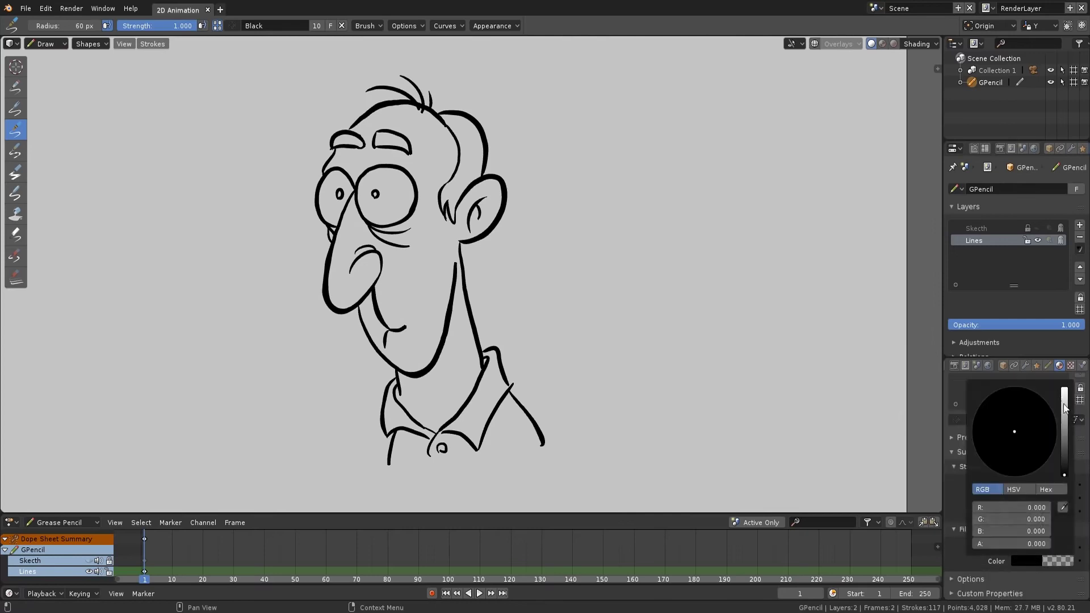
scroll(1014, 429, "down", 4)
left_click_drag(1007, 543, 1078, 543)
left_click(1038, 511)
left_click_drag(1039, 494, 967, 494)
- Add a material named Hair with an opaque dark brown fill of RGB 0.320, 0.202, 0.131
scroll(1016, 442, "up", 4)
left_click(1079, 406)
left_click(999, 505)
double_click(980, 457)
type("Hair")
key("Return")
scroll(1012, 420, "down", 4)
left_click(1037, 561)
left_click_drag(1064, 470, 1002, 465)
left_click_drag(1064, 427, 1065, 448)
left_click_drag(1003, 463, 1006, 458)
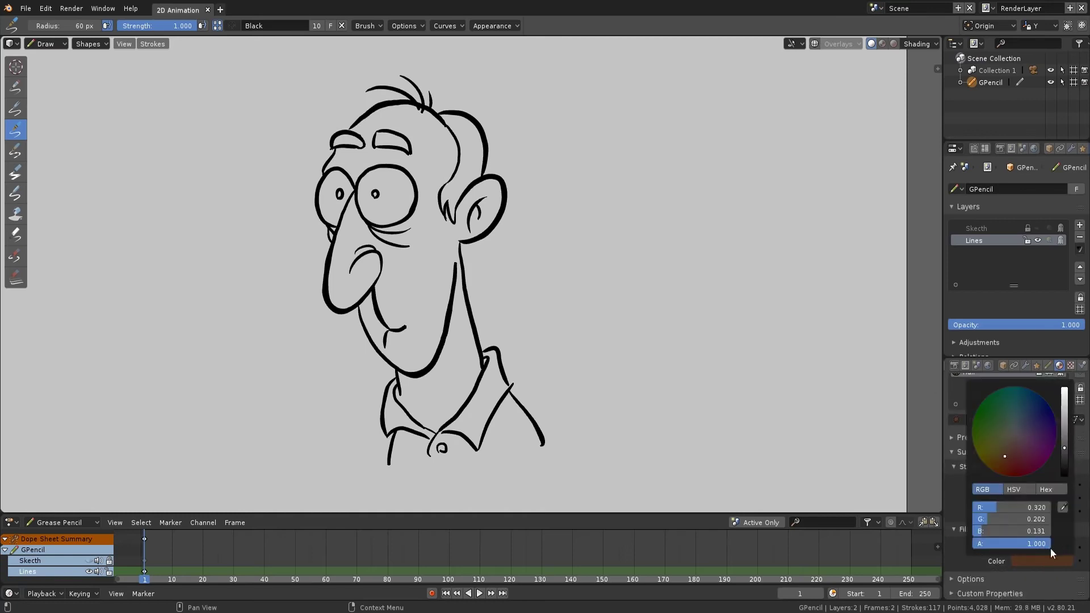
- Add a material named Shirt and give it an opaque green fill
scroll(1000, 469, "up", 3)
left_click(1001, 505)
double_click(980, 469)
type("Shirt")
key("Return")
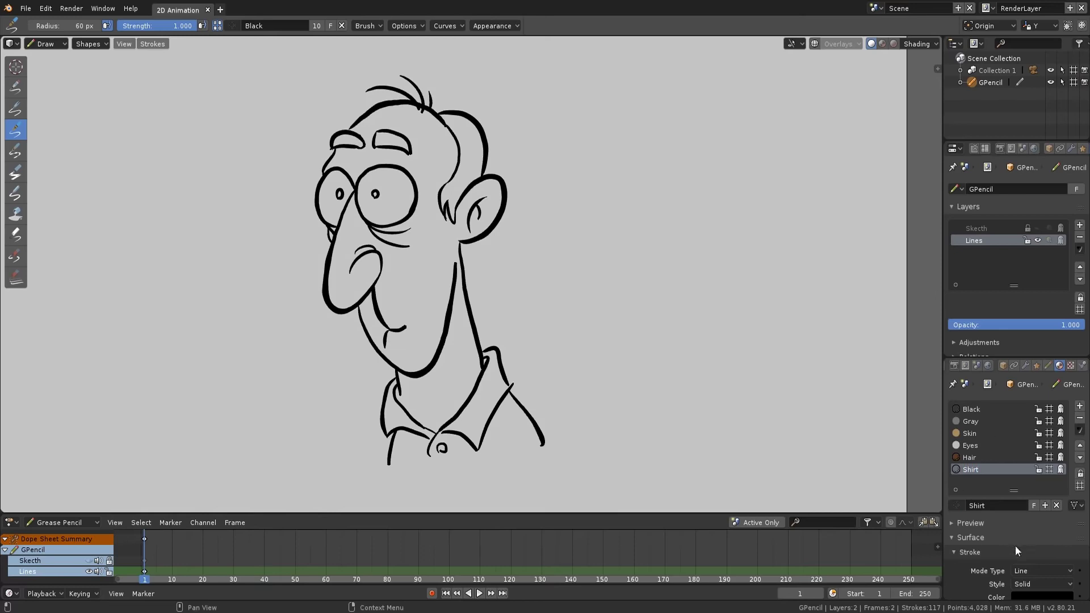
scroll(1015, 548, "down", 3)
left_click(1037, 513)
left_click(1037, 560)
mouse_move(1065, 470)
left_mouse_down()
mouse_move(1065, 417)
mouse_move(1002, 459)
mouse_move(1003, 427)
left_mouse_up()
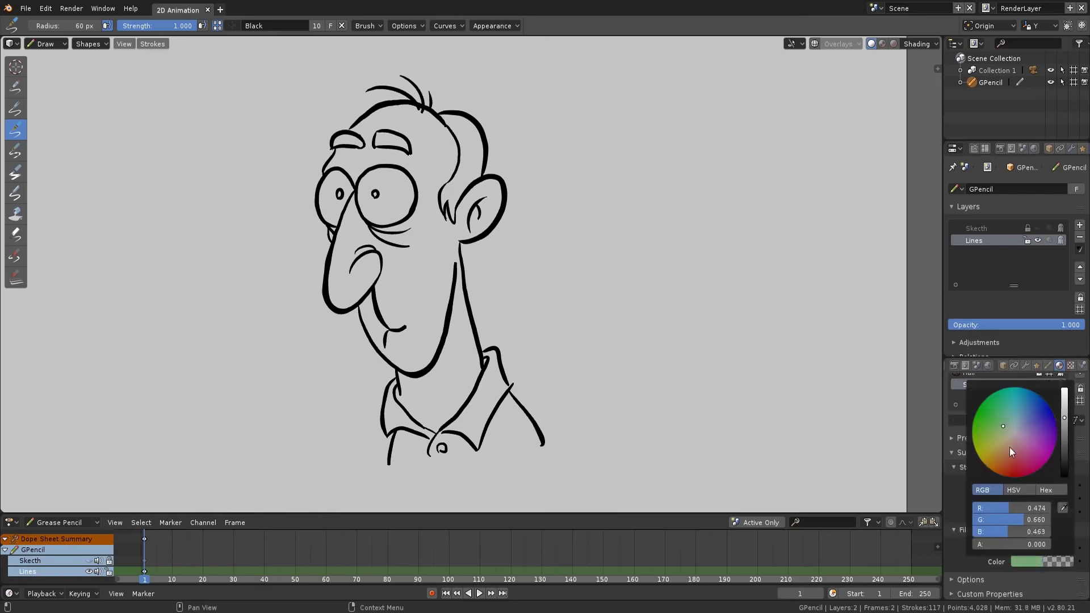
left_click_drag(1013, 544, 1063, 545)
mouse_move(1064, 418)
left_mouse_down()
mouse_move(1064, 429)
mouse_move(1005, 411)
left_mouse_up()
- Make the Hair material's stroke fully transparent
scroll(959, 504, "up", 4)
left_click(973, 457)
scroll(987, 483, "down", 3)
left_click(1026, 531)
left_click_drag(1041, 515, 959, 516)
scroll(959, 513, "up", 3)
key("ctrl")
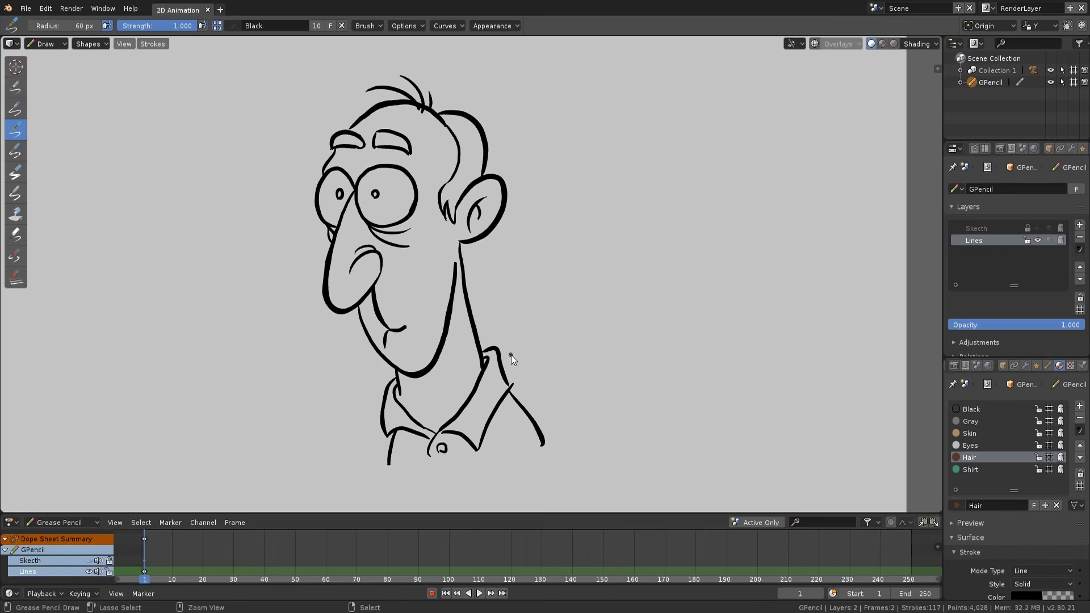
- Add a grease pencil layer named Colors and move it above the other layers in the layer order
left_click(1079, 226)
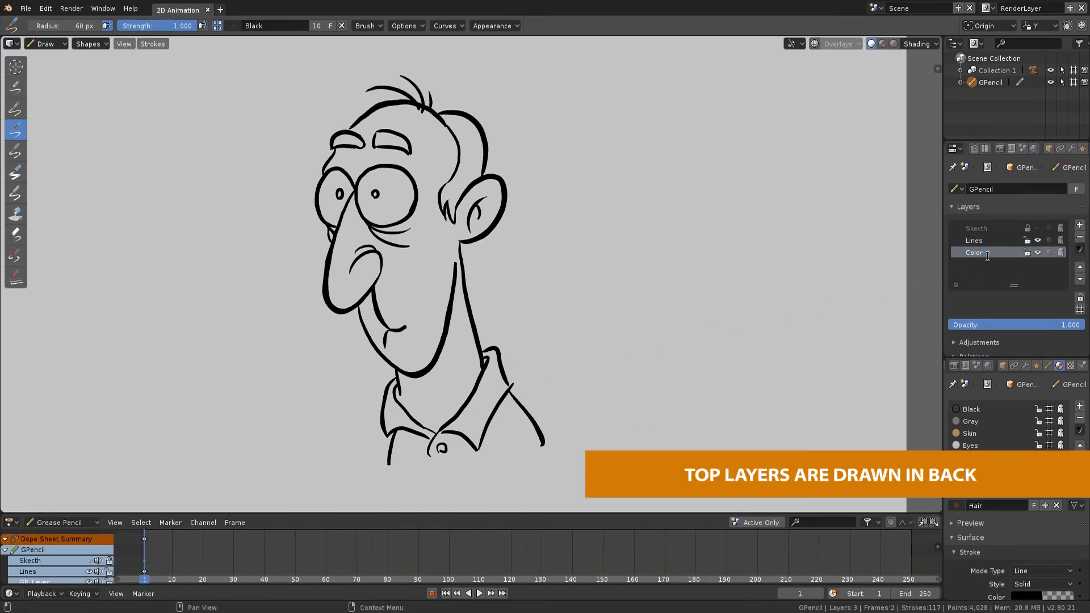
left_click(1079, 266)
left_click(1080, 266)
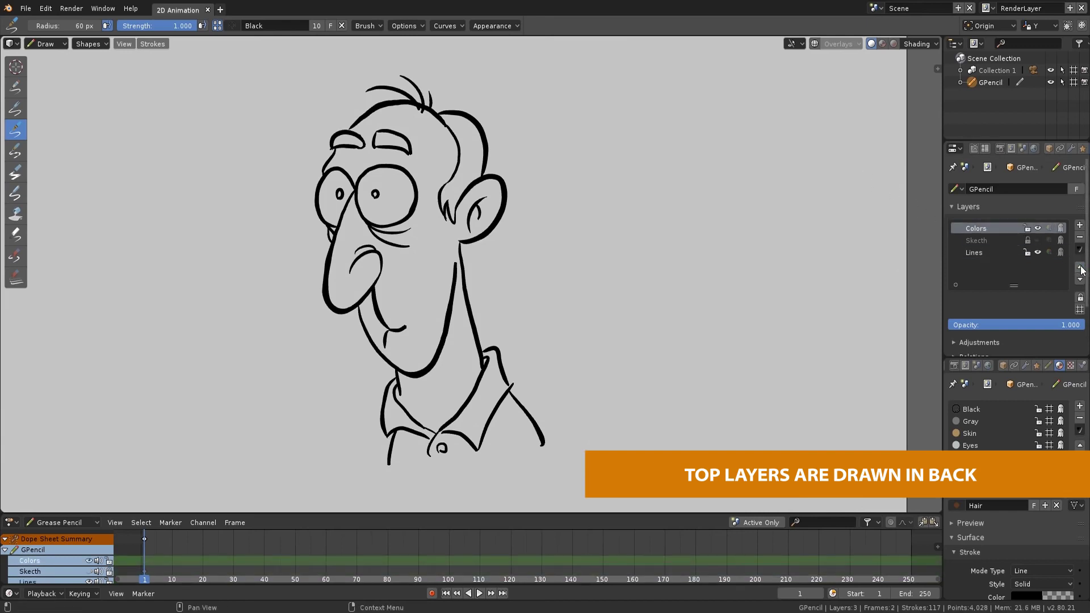
- Fill both eyes with the Eyes material using the Fill tool with its boundary mode set to Control
left_click(16, 215)
left_click(308, 25)
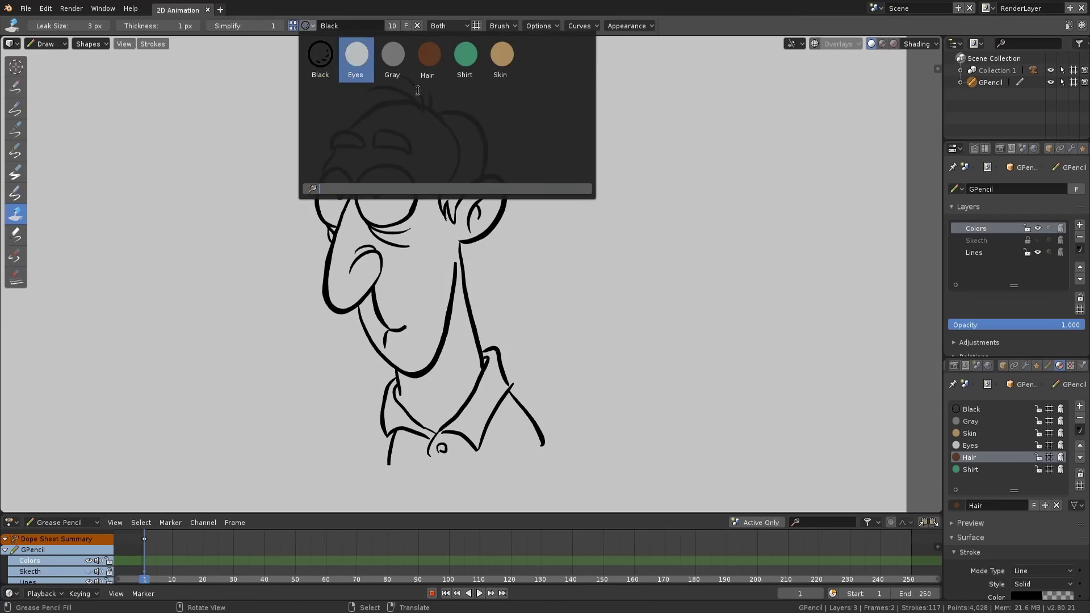
left_click(357, 60)
left_click(436, 26)
left_click(445, 79)
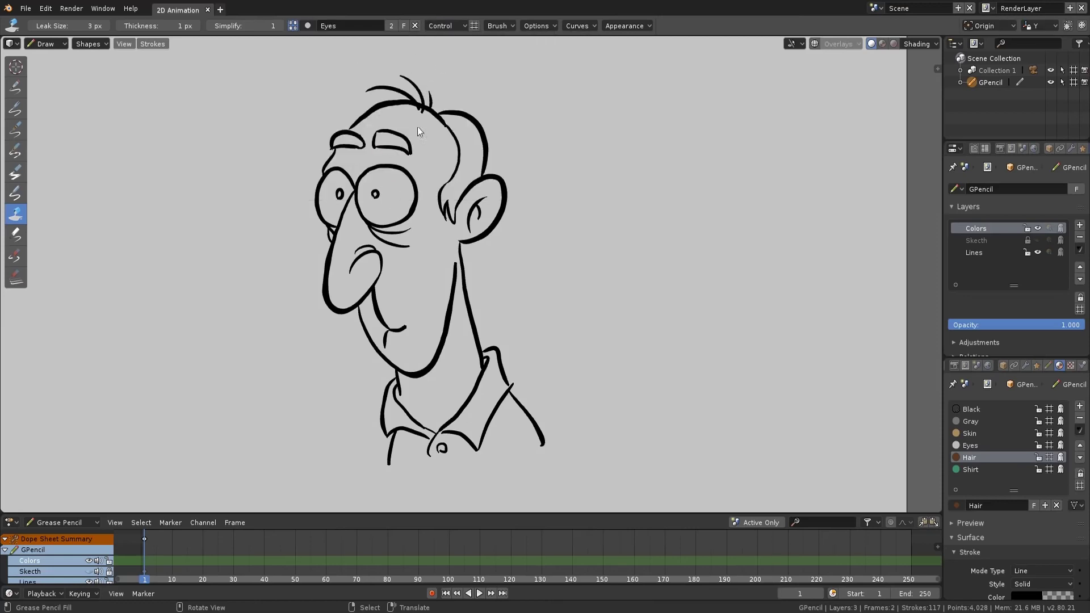
left_click(397, 190)
left_click(339, 186)
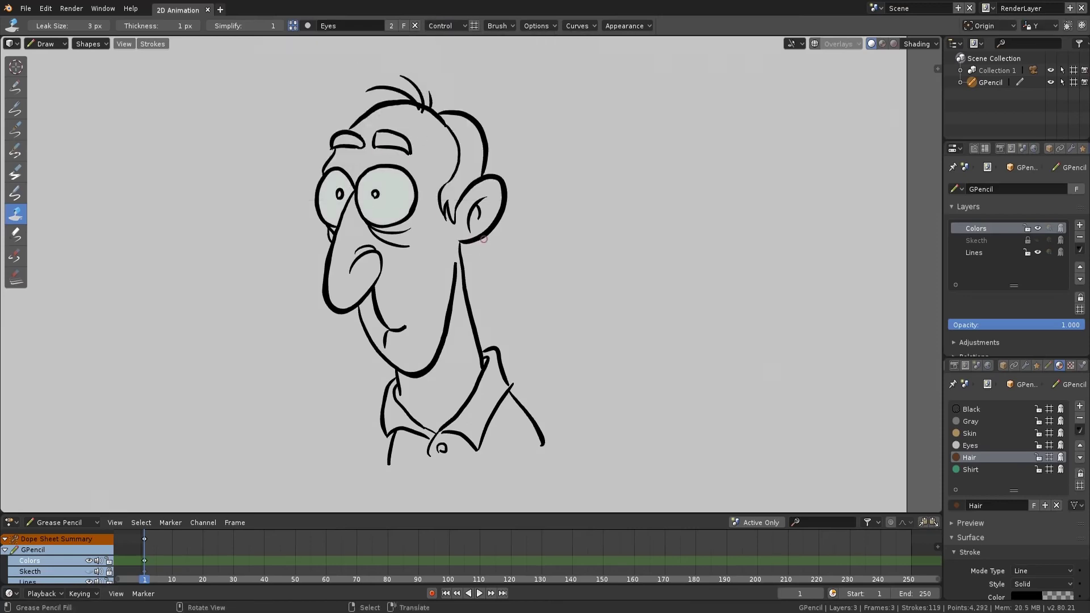
- Choose the Shirt material for filling and draw a temporary boundary line across the shirt's open lower edge
left_click(307, 25)
left_click(466, 60)
left_click(486, 417)
key("ctrl+z")
scroll(507, 353, "up", 2)
middle_click_drag(507, 353, 453, 169, "shift")
mouse_move(470, 315)
middle_mouse_down("ctrl")
mouse_move(474, 213)
mouse_move(463, 202)
middle_mouse_up("ctrl")
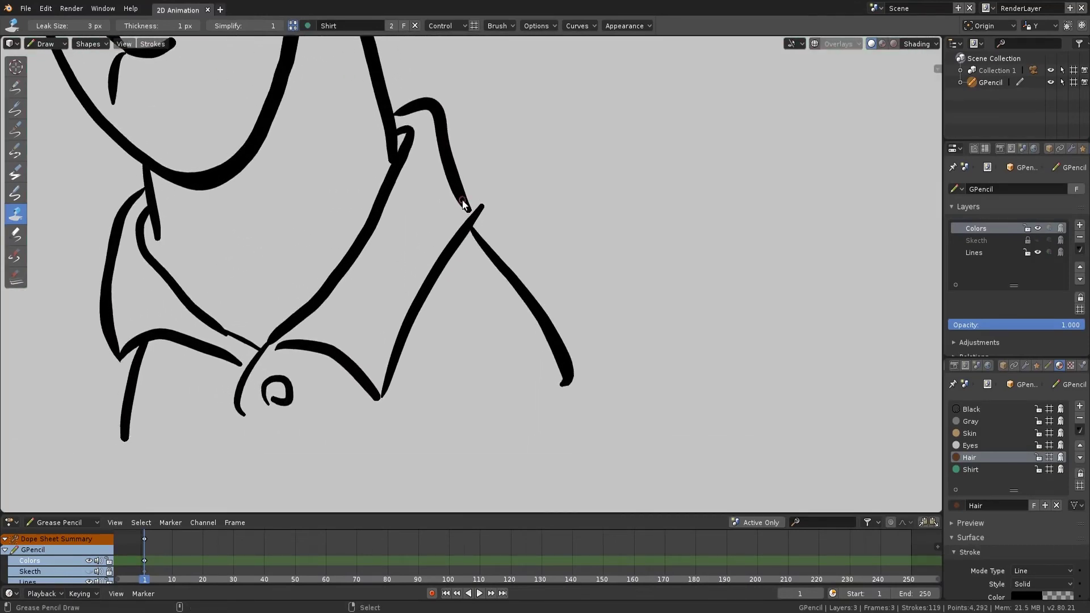
mouse_move(130, 443)
left_mouse_down("alt")
mouse_move(255, 441)
mouse_move(530, 389)
mouse_move(565, 365)
mouse_move(567, 375)
left_mouse_up("alt")
- Fill the shirt body and collar with the green Shirt material
scroll(565, 366, "down", 5)
scroll(491, 267, "down", 3)
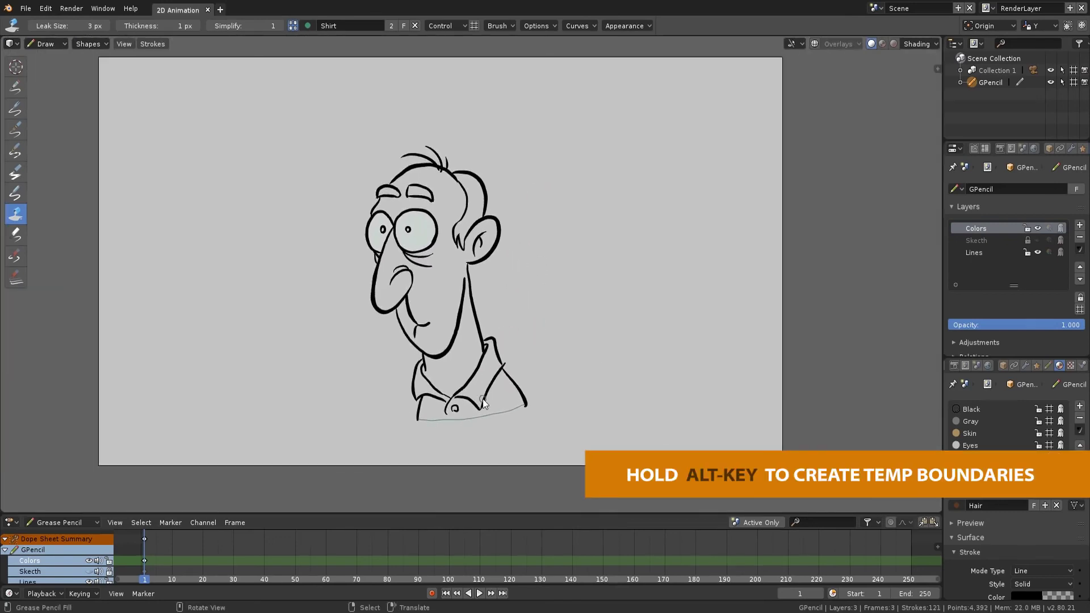
left_click(499, 397)
left_click(500, 398)
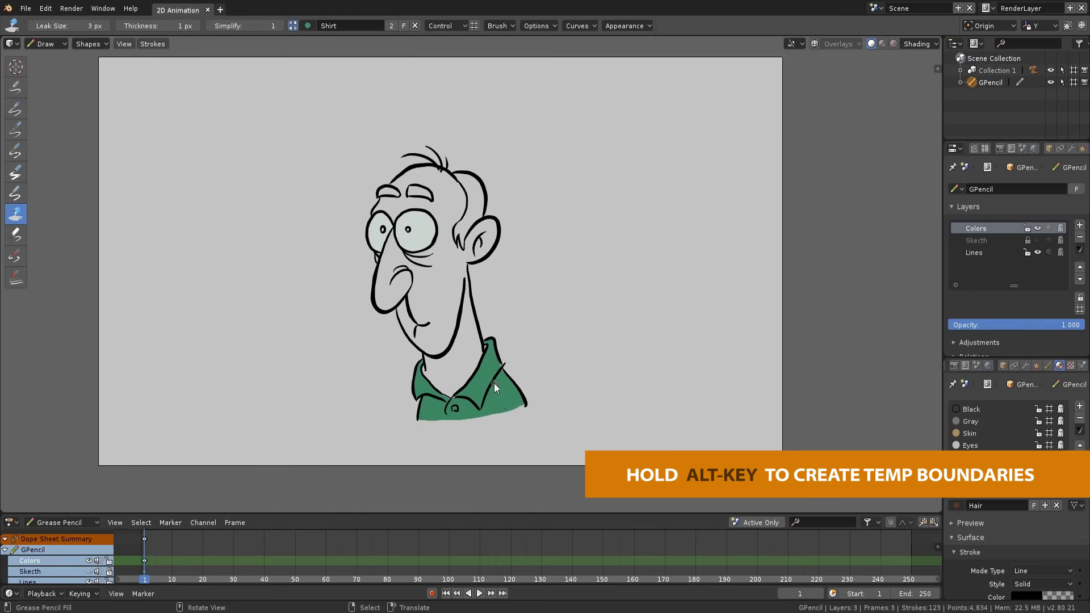
- Cover the unfilled gaps along the collar edges with hand-drawn fill areas in the Shirt material
scroll(505, 335, "up", 3)
scroll(478, 286, "up", 5)
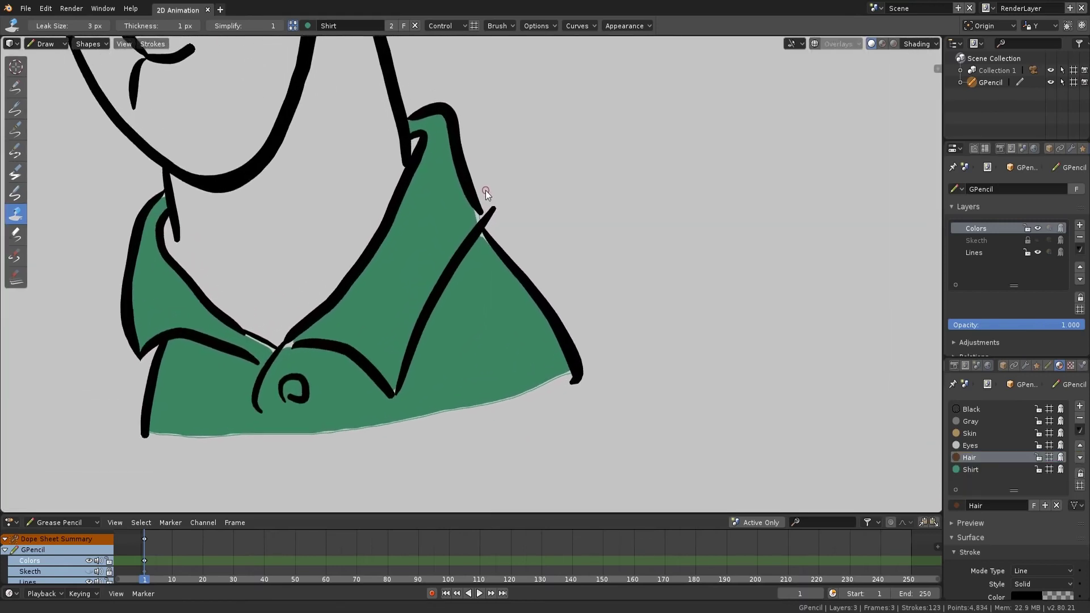
mouse_move(414, 182)
left_mouse_down("ctrl")
mouse_move(423, 127)
mouse_move(427, 180)
left_mouse_up("ctrl")
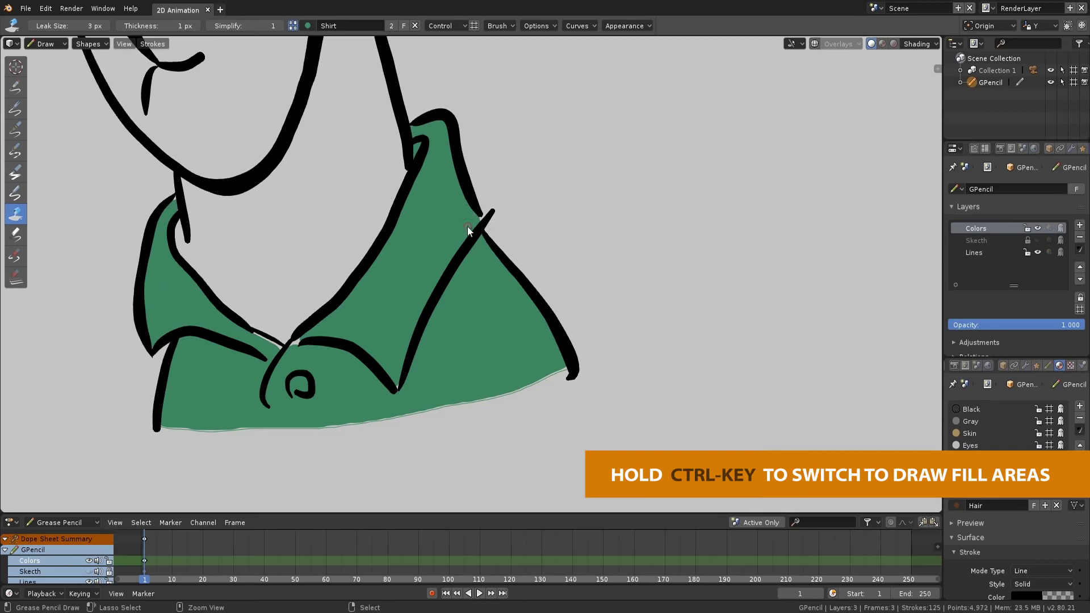
left_click_drag(316, 349, 318, 347, "ctrl")
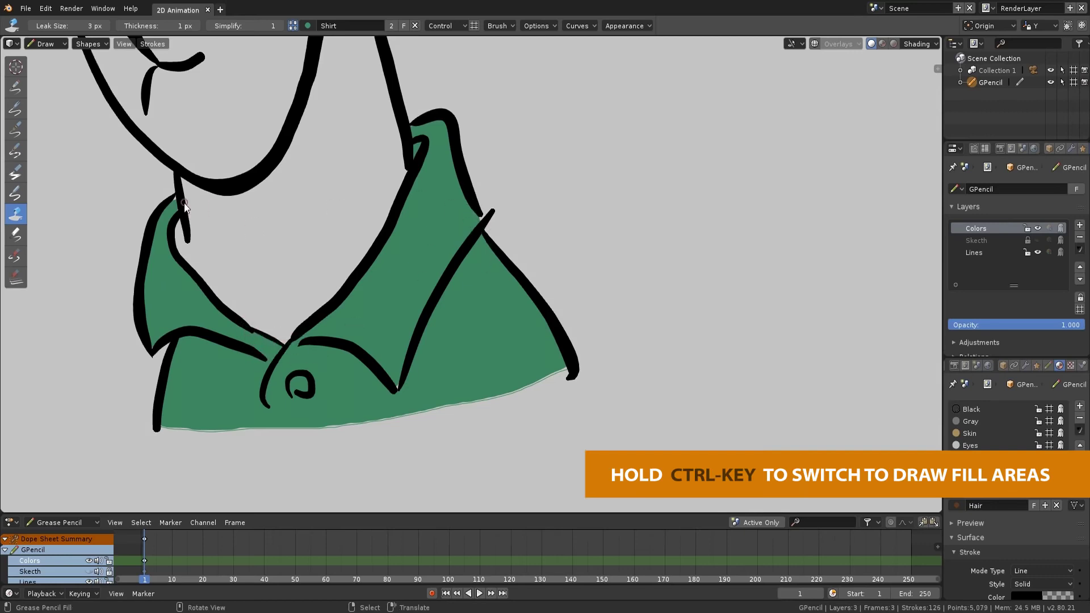
- Fill the face, nose, ear, neck and the small area beside the nose with the Skin material
scroll(392, 237, "down", 6)
middle_click_drag(392, 237, 456, 369, "shift")
middle_click_drag(500, 319, 500, 259, "ctrl")
left_click(309, 26)
left_click(506, 64)
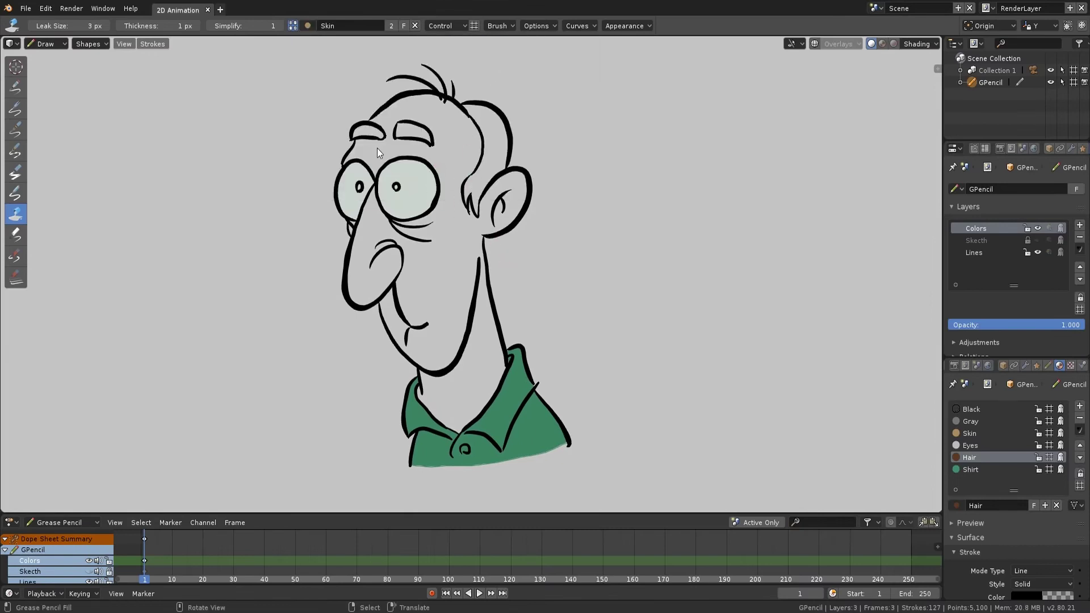
left_click(453, 265)
scroll(349, 202, "up", 5)
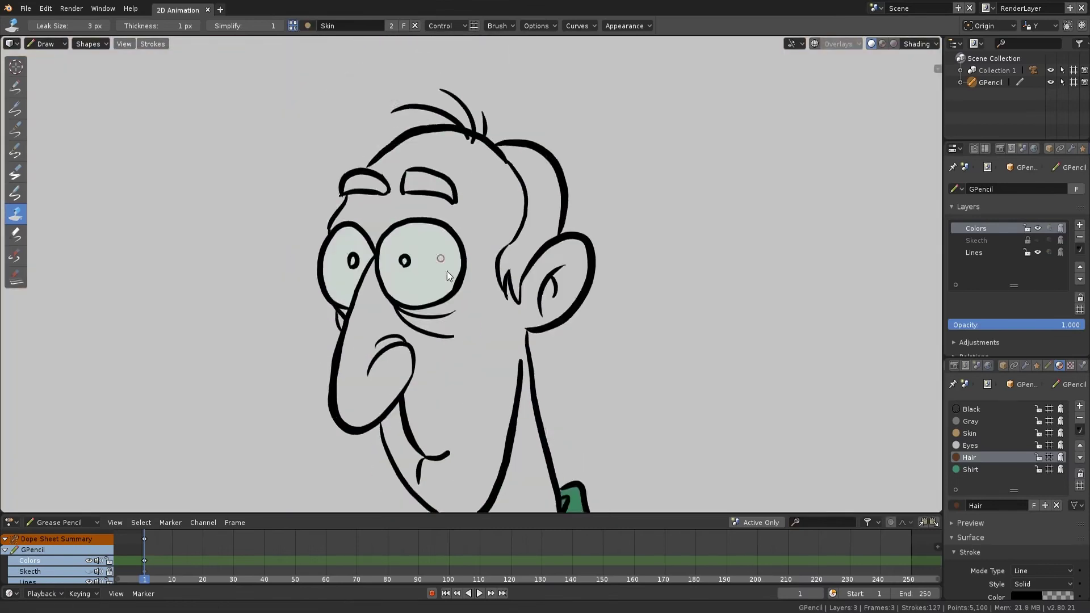
scroll(343, 210, "down", 5)
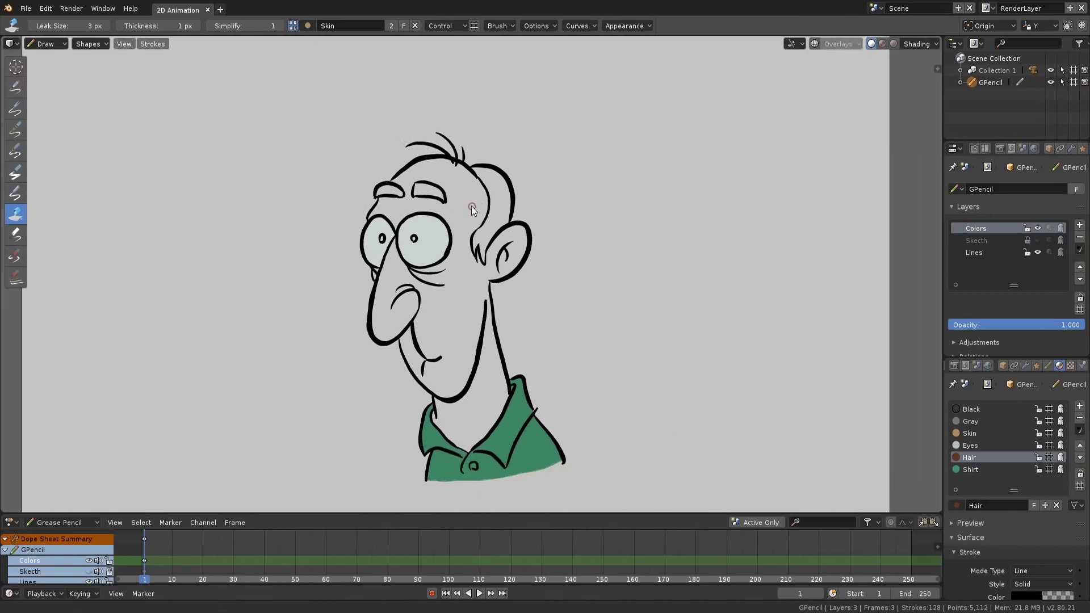
left_click(374, 292)
scroll(374, 293, "up", 5)
left_click(249, 258)
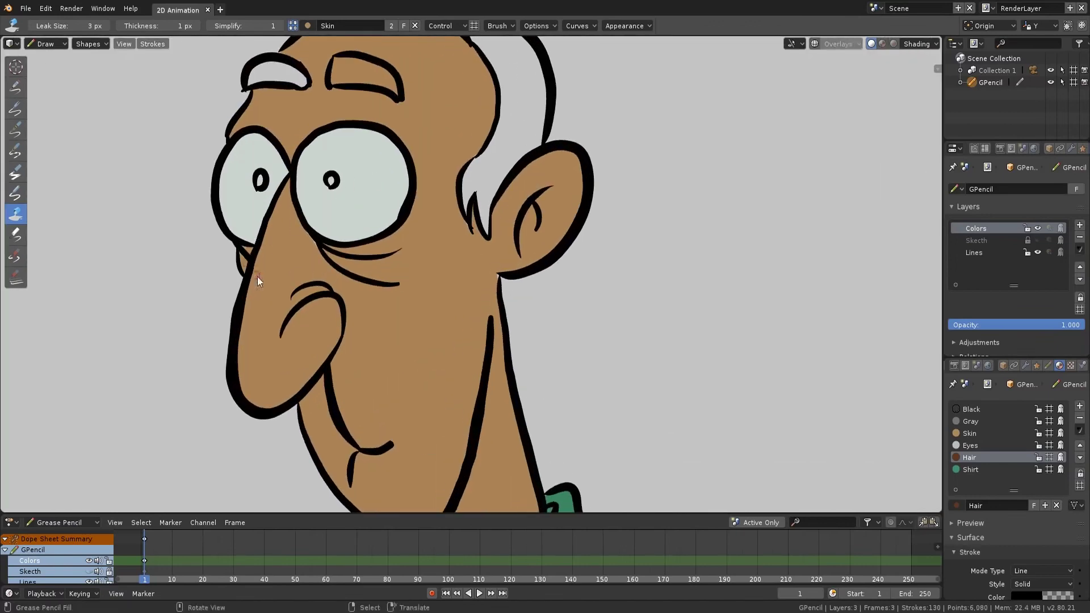
- Fill the hair behind the ear and the eyebrow farther from the ear with the Hair material
scroll(249, 258, "down", 4)
left_click(308, 26)
left_click(426, 54)
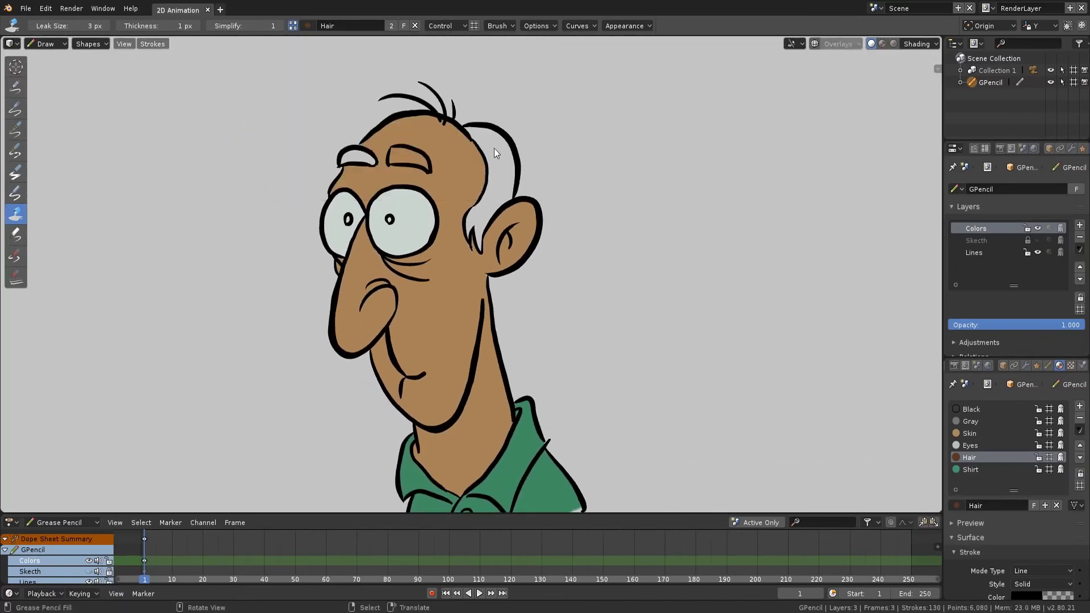
left_click(497, 150)
left_click(358, 159)
- Switch the fill boundary mode to Strokes and fill the remaining eyebrow with the Hair material
left_click(396, 168)
key("ctrl+z")
scroll(398, 170, "up", 5)
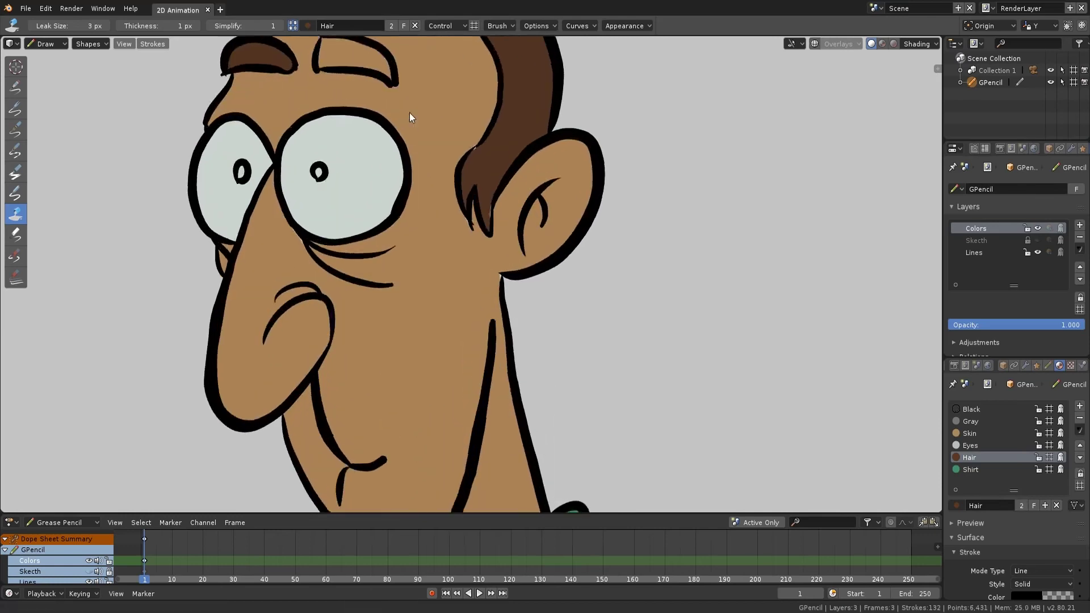
left_click(446, 25)
left_click(448, 56)
left_click(393, 204)
scroll(448, 236, "down", 5)
middle_click_drag(448, 236, 423, 129, "shift")
scroll(425, 130, "down", 1)
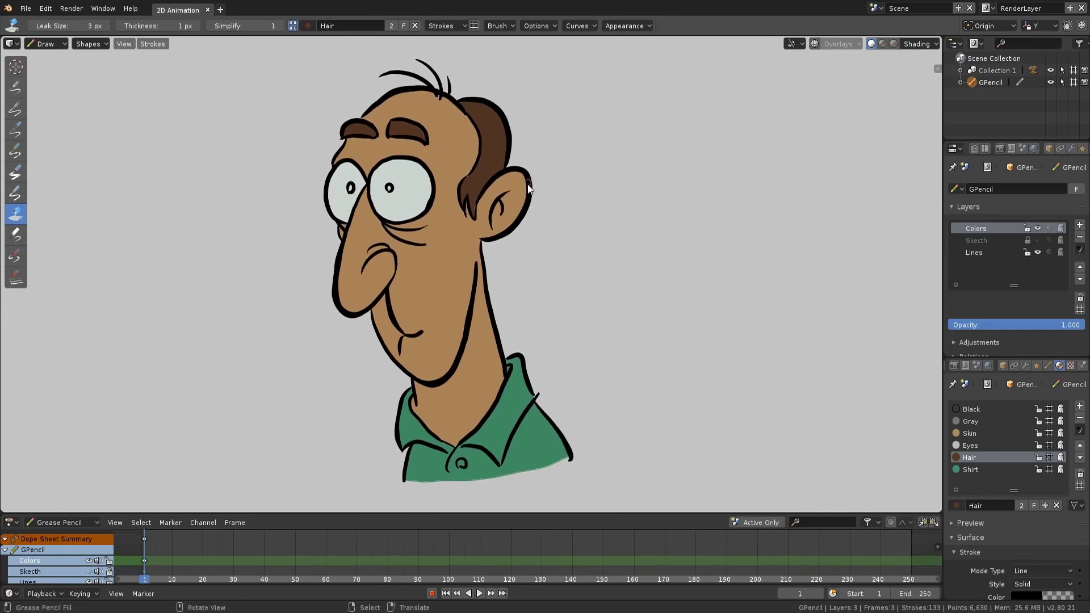
- Add a new grease pencil material named Shadows
left_click(1079, 407)
left_click(979, 505)
double_click(981, 482)
type("Shd")
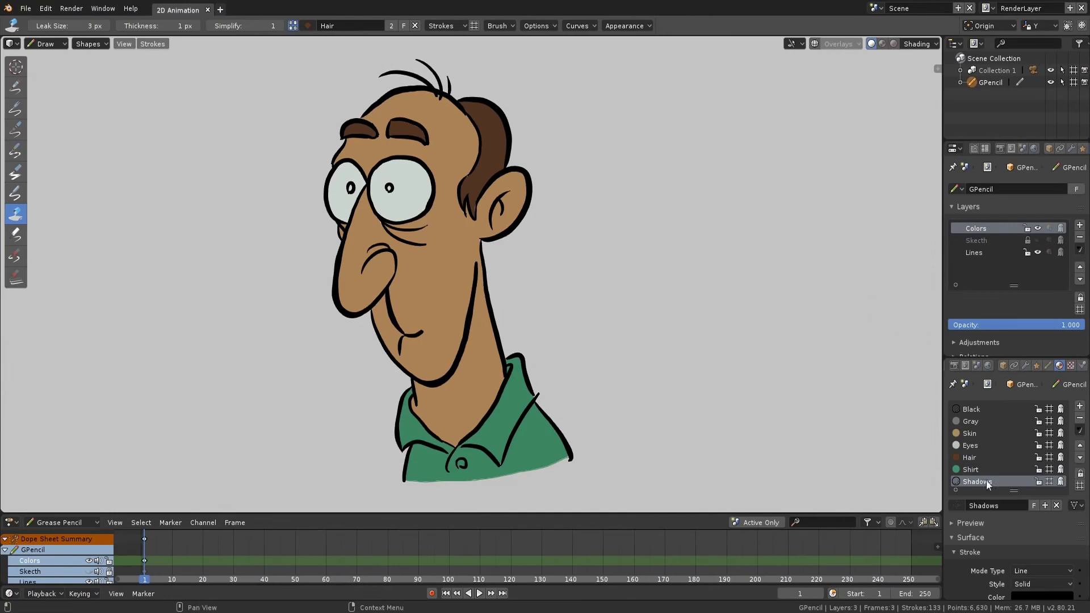
- Make the Shadows stroke fully transparent and set its fill to RGB 0.120, 0.059, 0.066 with alpha 0.600
middle_click_drag(1034, 520, 1037, 434)
left_click(1040, 512)
left_click_drag(1020, 493, 947, 495)
left_click(1029, 561)
left_click_drag(983, 545, 1023, 545)
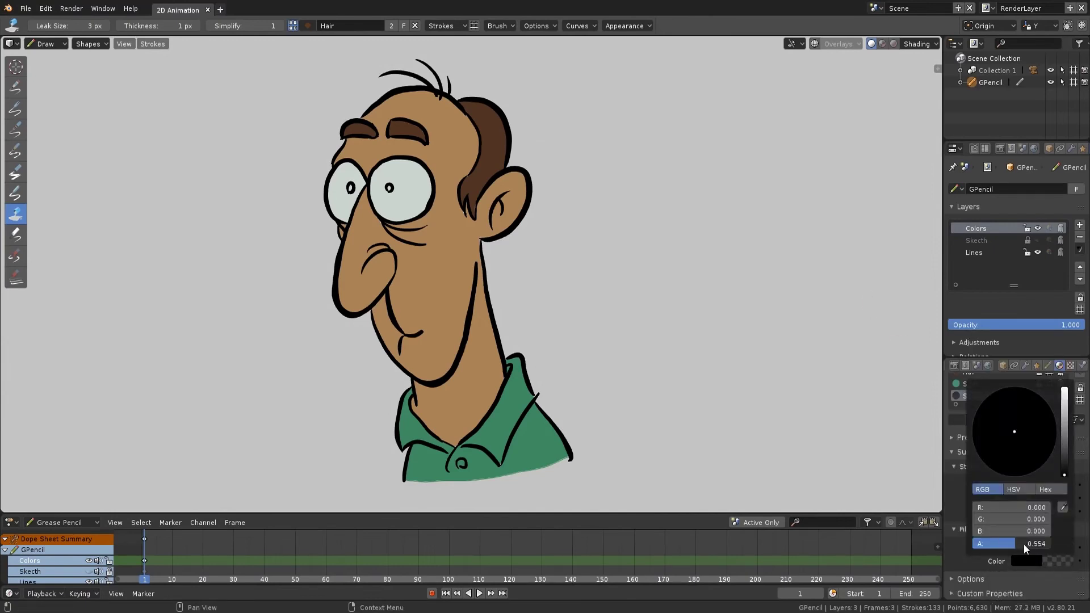
left_click_drag(1064, 475, 1065, 468)
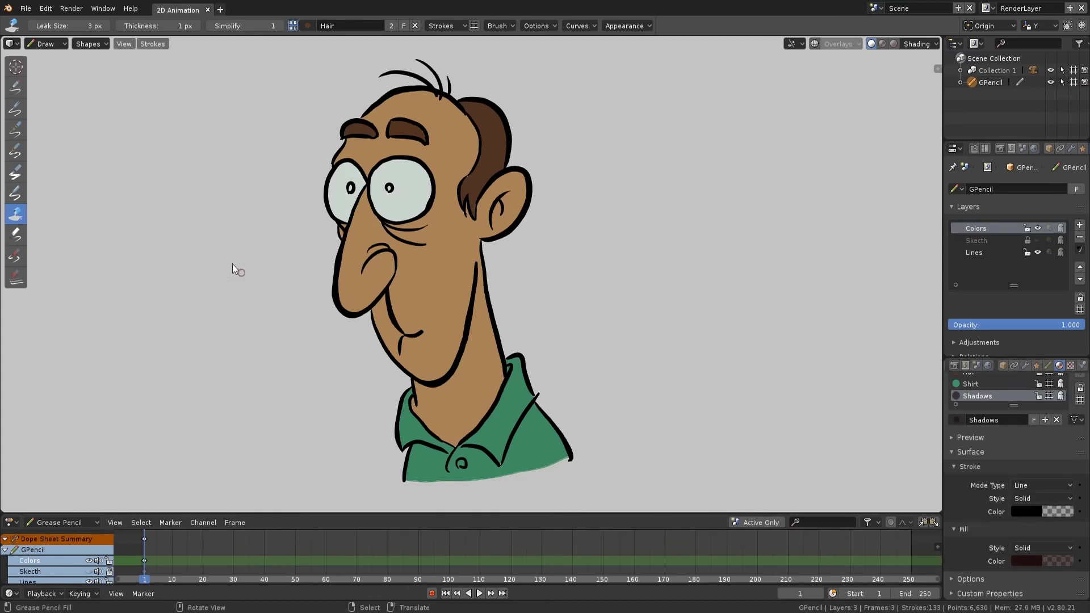
- Draw shadow shapes with the ink brush and Shadows material under the chin, nose and eyes, in the ear and on the shirt
left_click(15, 130)
left_click(250, 26)
left_click(391, 55)
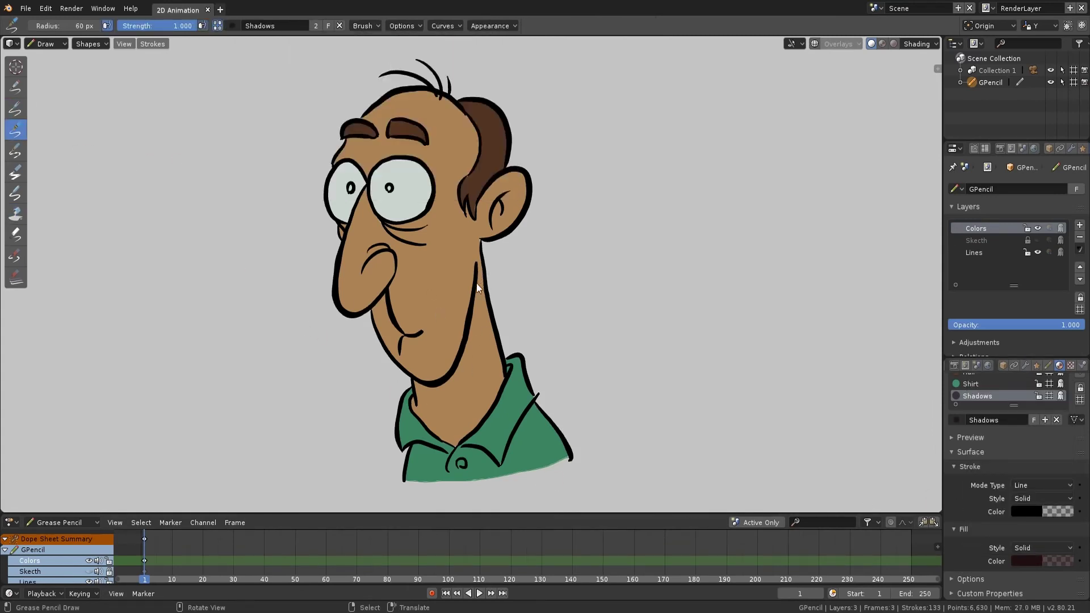
left_click_drag(477, 288, 422, 404)
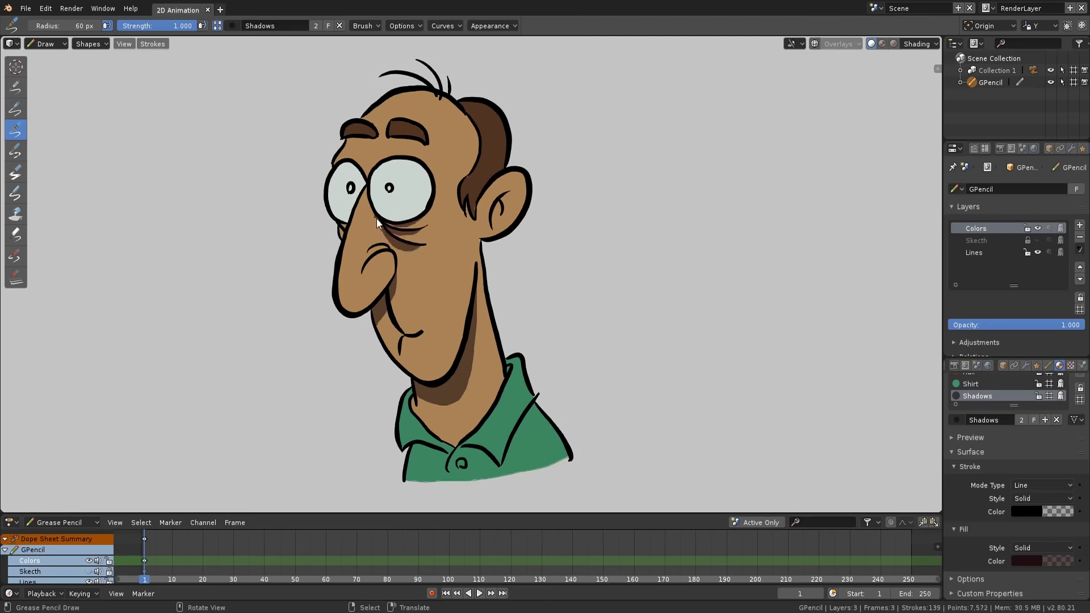
mouse_move(474, 453)
left_mouse_down()
mouse_move(491, 465)
mouse_move(531, 414)
mouse_move(499, 468)
left_mouse_up()
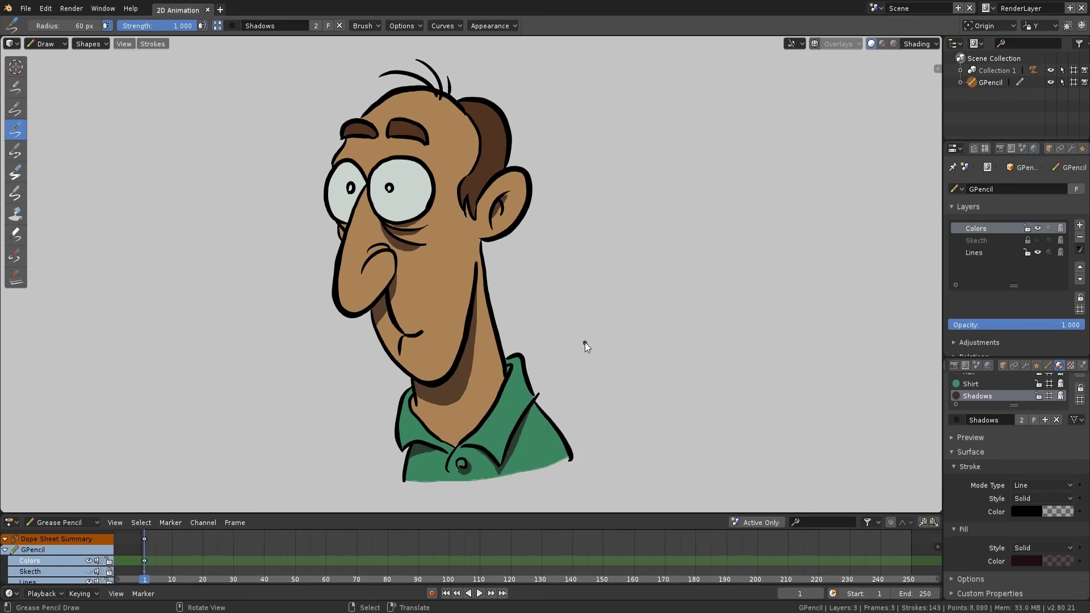
- Lighten the Shadows fill to RGB 0.247, 0.121, 0.136 and lower its alpha to about 0.26
left_click(1028, 561)
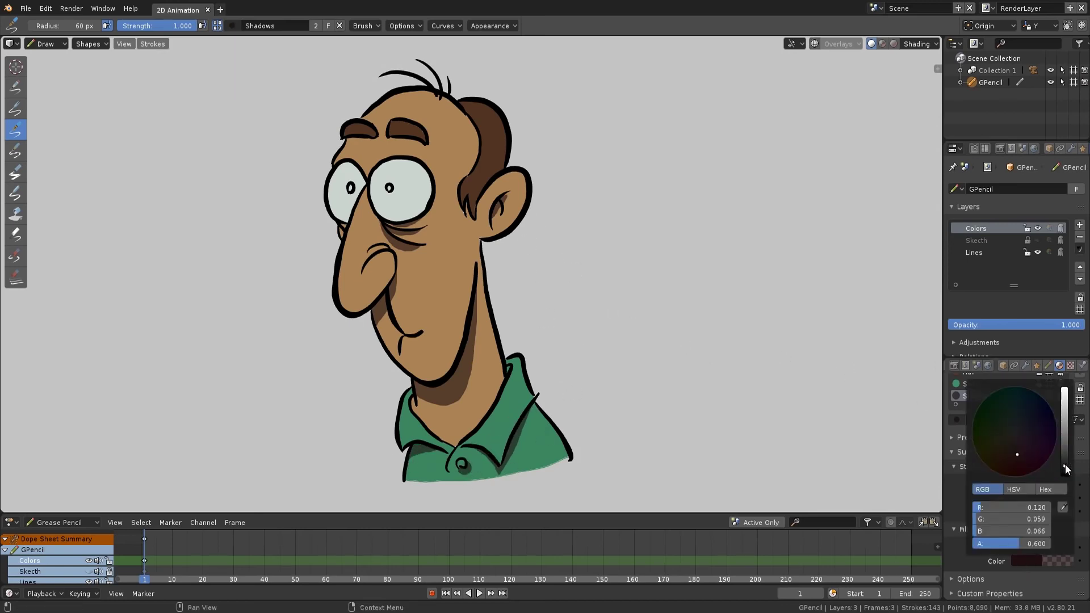
left_click_drag(1014, 546, 990, 544)
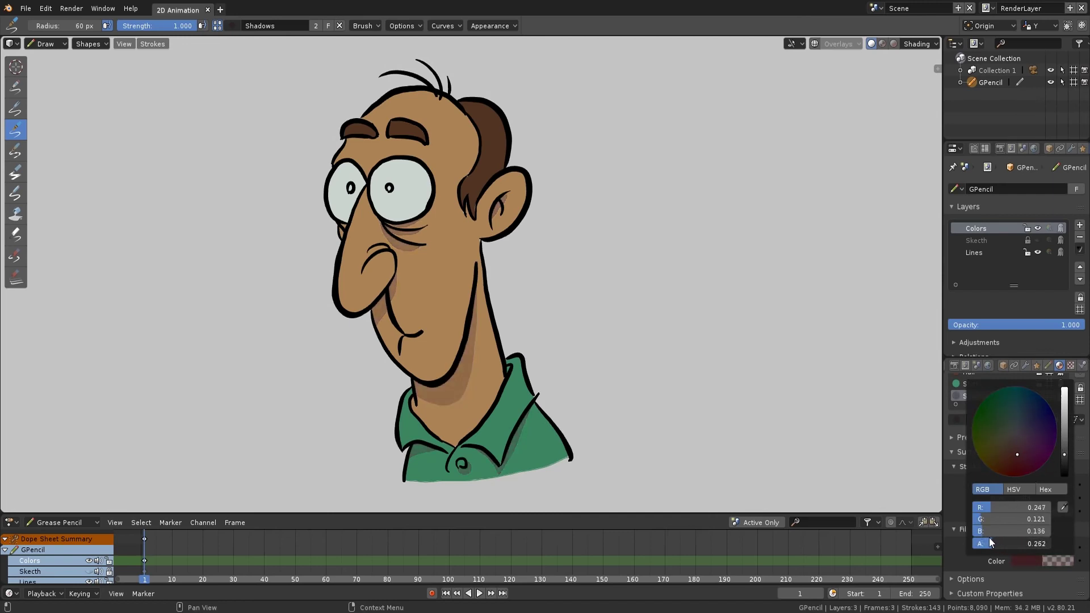
left_click_drag(1014, 402, 1013, 425)
- Add a material named Lights with a transparent stroke and a light gray fill of RGB 0.867 at alpha 0.300
left_click_drag(1085, 445, 1083, 387)
left_click(1079, 406)
double_click(989, 495)
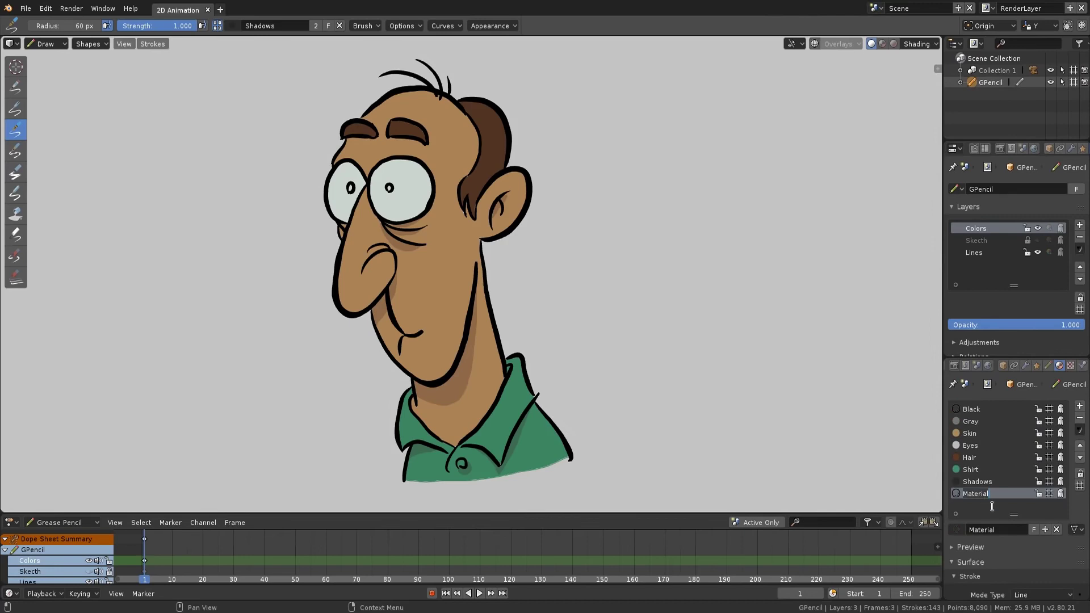
scroll(994, 511, "down", 5)
left_click(1038, 563)
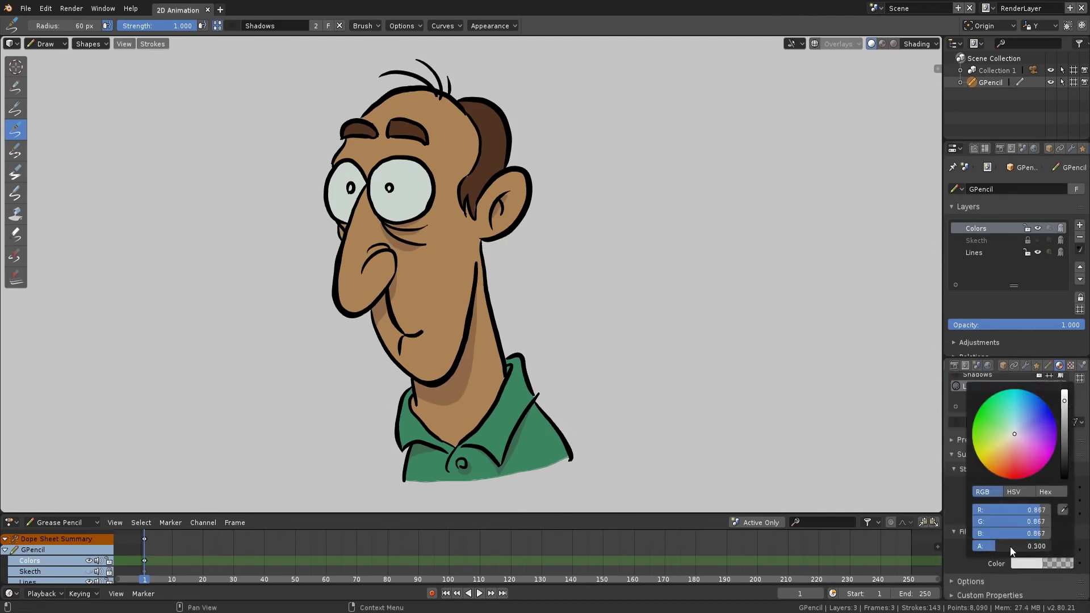
left_click(1057, 515)
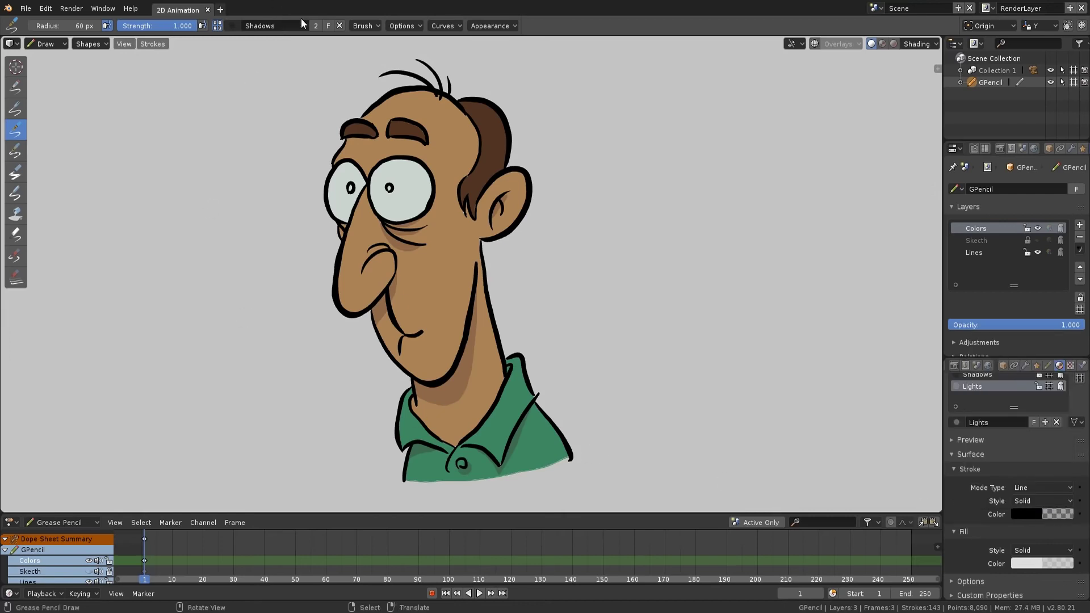
- Draw a highlight along the nose with the Lights material and adjust the alpha of its fill
left_click(266, 26)
left_click(400, 73)
left_click_drag(356, 241, 338, 286)
left_click(1026, 564)
left_click_drag(1044, 546, 1002, 549)
- Draw further Lights highlights along the cheek, collar, forehead and ear
left_click_drag(410, 378, 382, 300)
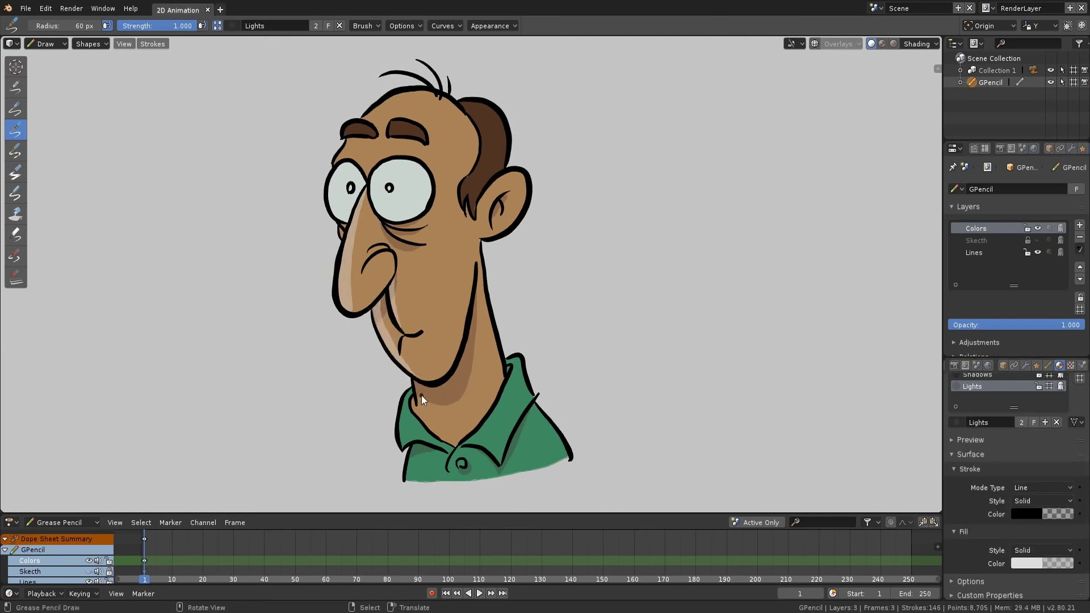
left_click_drag(413, 379, 414, 381)
mouse_move(403, 445)
left_mouse_down()
mouse_move(411, 391)
mouse_move(402, 441)
left_mouse_up()
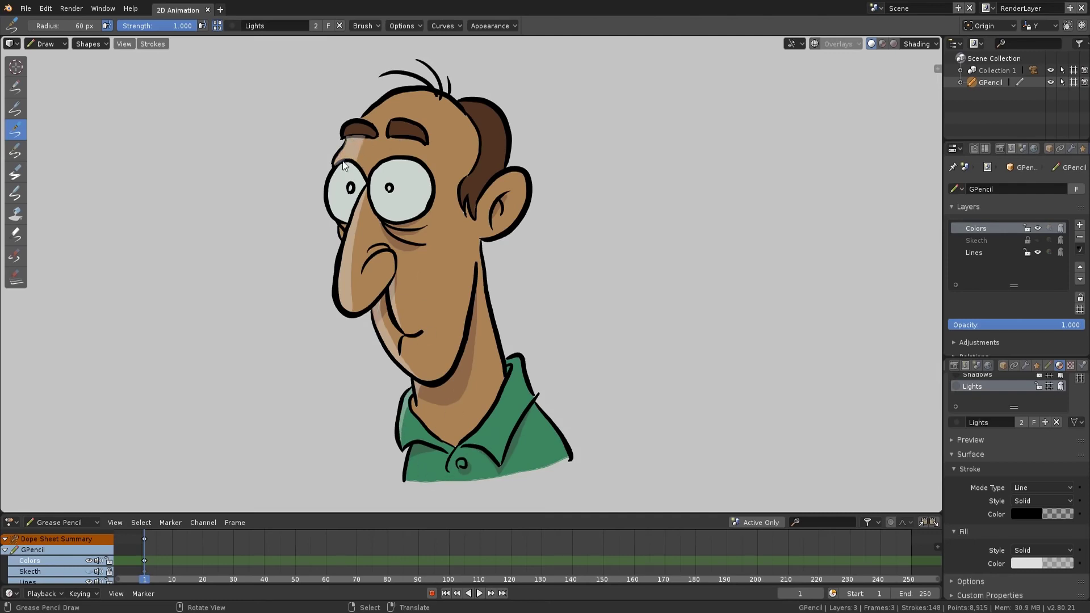
left_click_drag(475, 221, 528, 182)
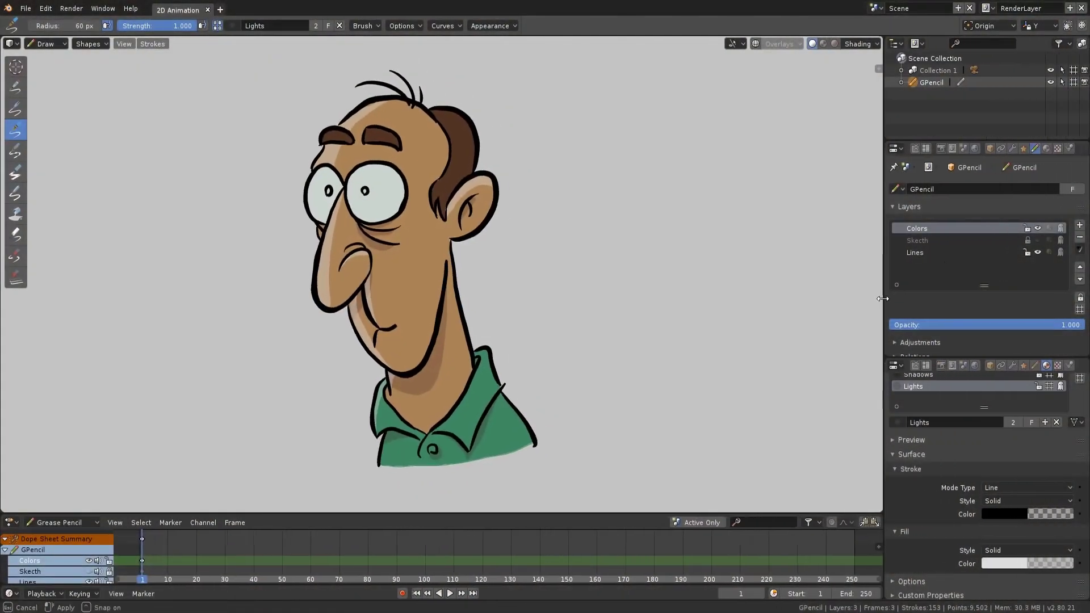
- Enlarge the properties editor and add a Tint modifier to the GPencil object
left_click_drag(883, 299, 880, 298)
left_click(1012, 149)
left_click_drag(984, 360, 984, 498)
left_click(964, 189)
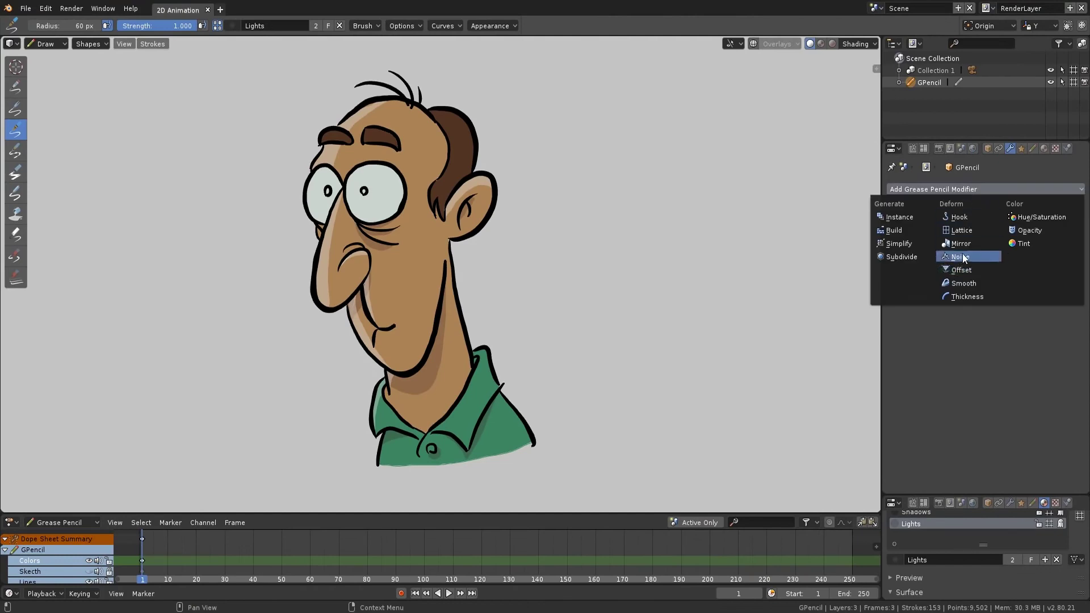
left_click(1023, 243)
- Set the tint color to RGB 1.000, 0.666, 0.576 and restrict the modifier to every layer except Lines
left_click(936, 255)
left_click_drag(923, 141, 921, 159)
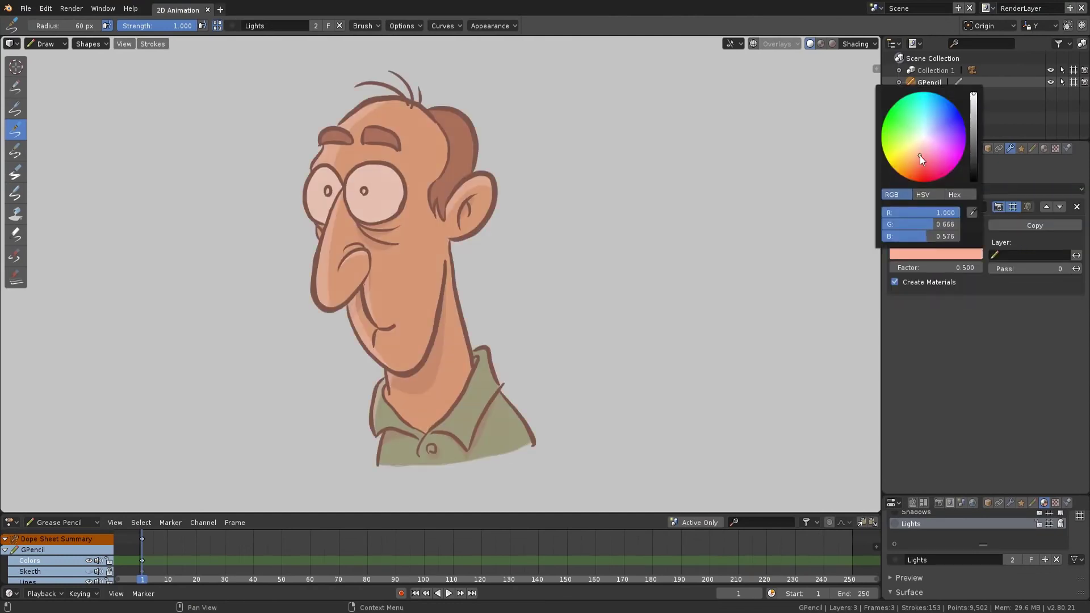
left_click(1027, 255)
left_click(1007, 289)
left_click(1076, 256)
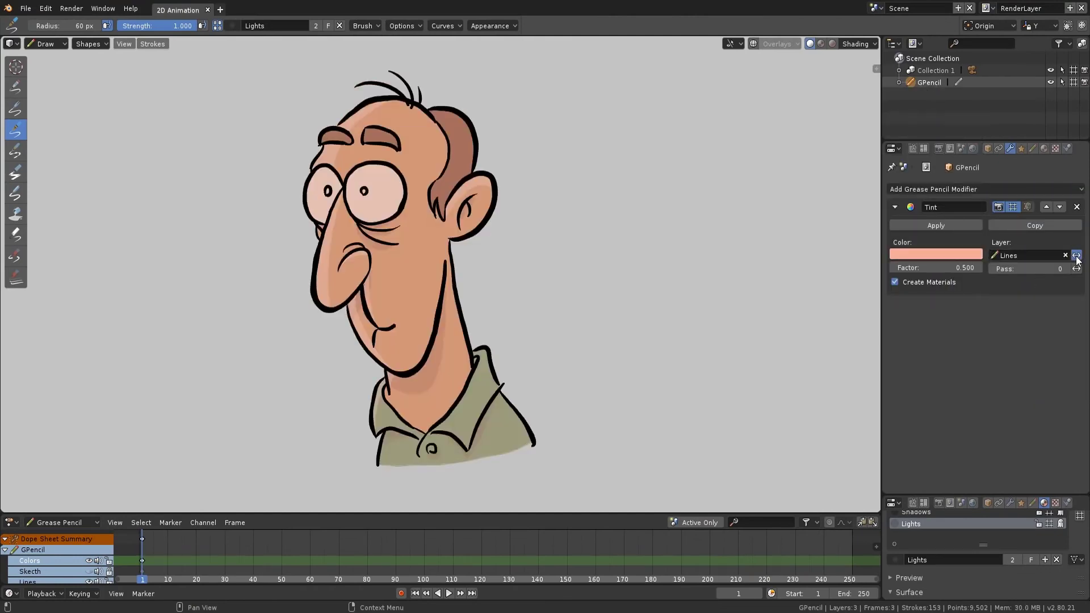
- Try different colors and factors on the Tint modifier and delete it from the GPencil object
left_click(936, 254)
left_click_drag(922, 161, 924, 171)
left_click_drag(936, 267, 774, 262)
left_click(932, 254)
mouse_move(922, 167)
left_mouse_down()
mouse_move(903, 156)
mouse_move(912, 136)
mouse_move(912, 161)
left_mouse_up()
left_click(1076, 207)
- Add an Instance modifier, set its X count to 3, raise the Y count and adjust the offset between copies
left_click(954, 191)
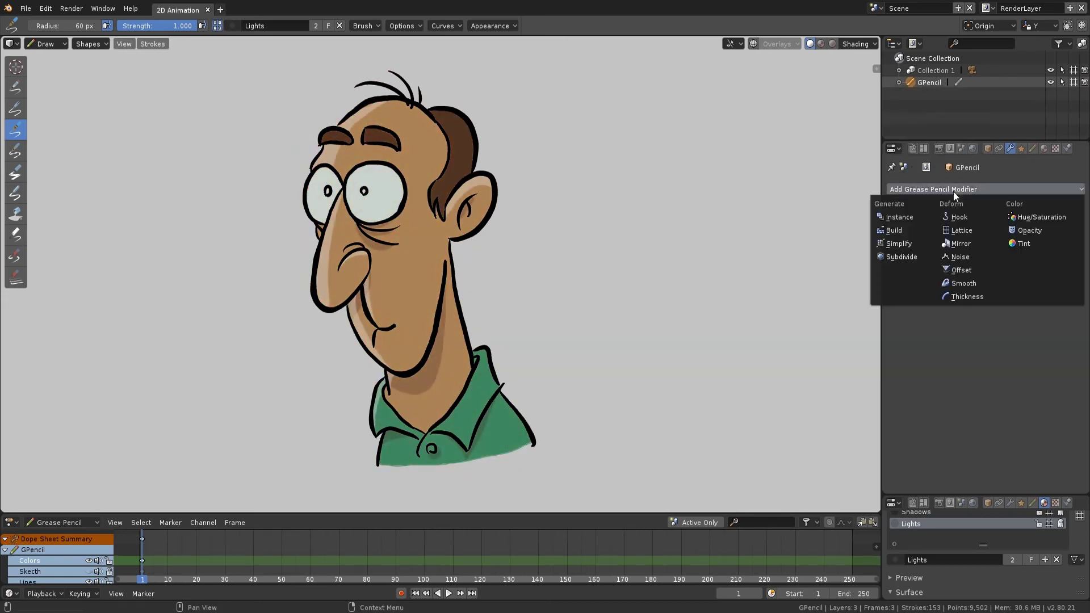
left_click(899, 217)
left_click(1079, 254)
left_click(1079, 254)
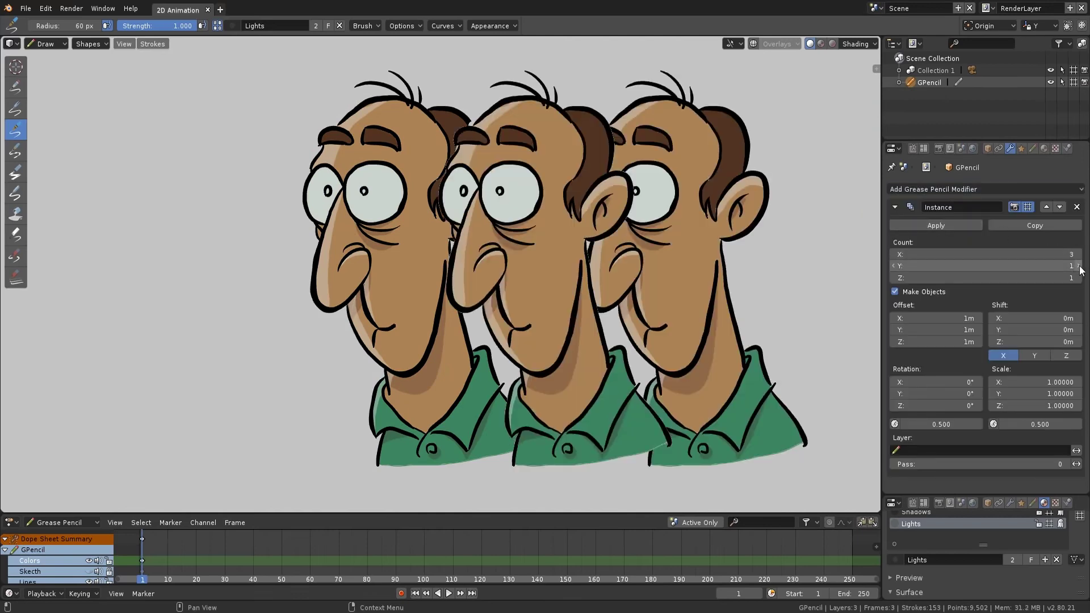
left_click(1079, 266)
mouse_move(1059, 318)
left_mouse_down()
mouse_move(1086, 331)
mouse_move(1054, 329)
left_mouse_up()
- Inspect the repeated characters from different angles and delete the Instance modifier
scroll(710, 318, "down", 4)
middle_click_drag(709, 317, 638, 310)
scroll(513, 209, "up", 4)
middle_click_drag(513, 206, 477, 260)
left_click(1077, 207)
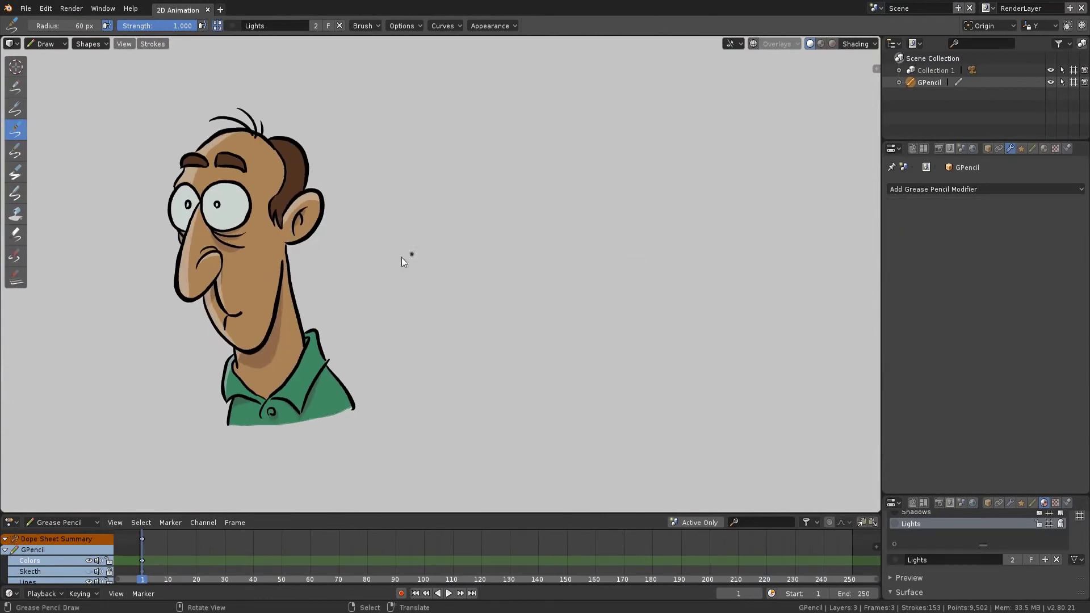
- Add a Rim effect to the GPencil object and set its offset to -60 px and -50 px
scroll(591, 262, "up", 2)
middle_click_drag(401, 257, 486, 261, "shift")
key("KP_1")
left_click(1021, 148)
left_click(956, 189)
left_click(932, 272)
left_click(1021, 229)
type("-60")
key("Return")
left_click(1020, 237)
type("-50")
key("Return")
- Change the Rim effect's blend mode to Add and its rim color to light blue
left_click(1025, 282)
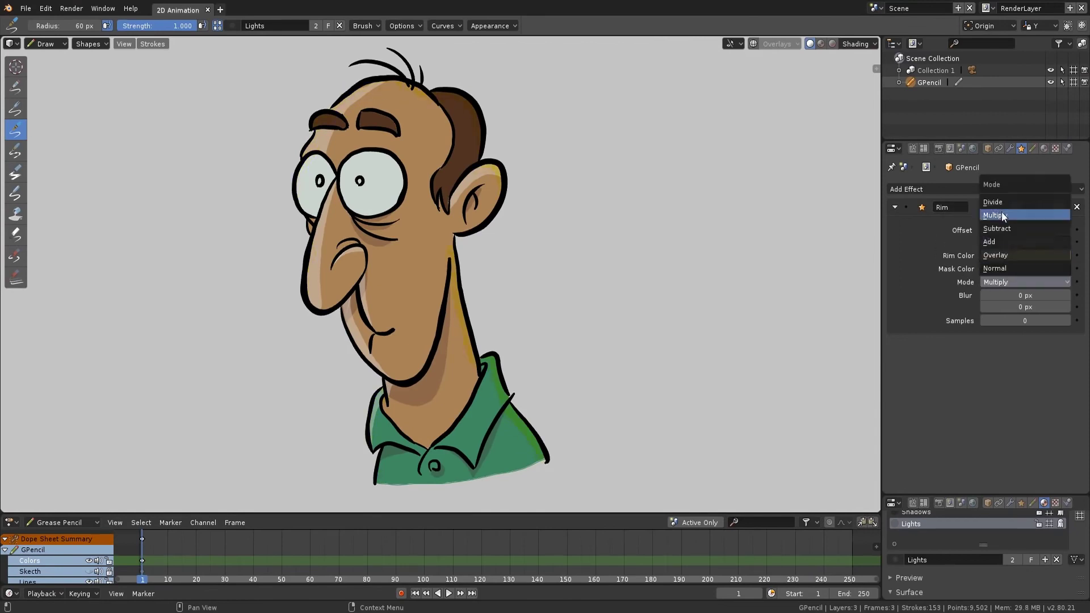
left_click(1000, 237)
left_click(1003, 256)
left_click_drag(998, 149, 1017, 110)
- Set the rim's blur to 5 px on both axes, its samples to 8 and its offset to -65 and -31 px
left_click_drag(1018, 295, 1018, 305)
type("5")
key("Return")
left_click(1030, 319)
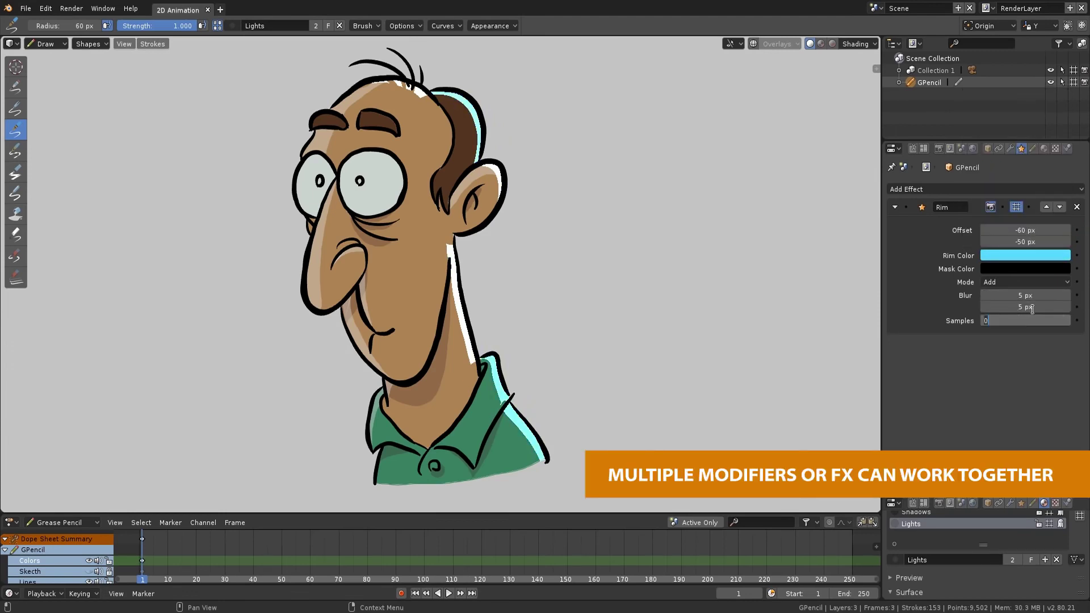
type("8")
key("Return")
left_click_drag(1031, 230, 1027, 230)
left_click_drag(1032, 241, 1050, 242)
- Try a Pixelate effect without display lines and a Blur effect on the character, deleting each one
left_click(937, 189)
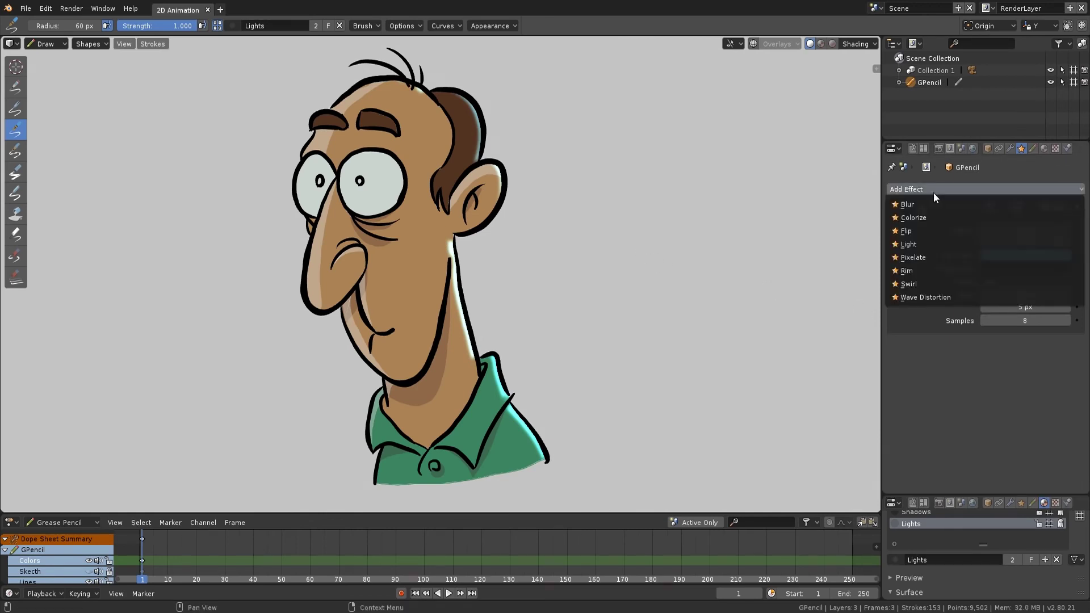
left_click(928, 257)
left_click(1067, 394)
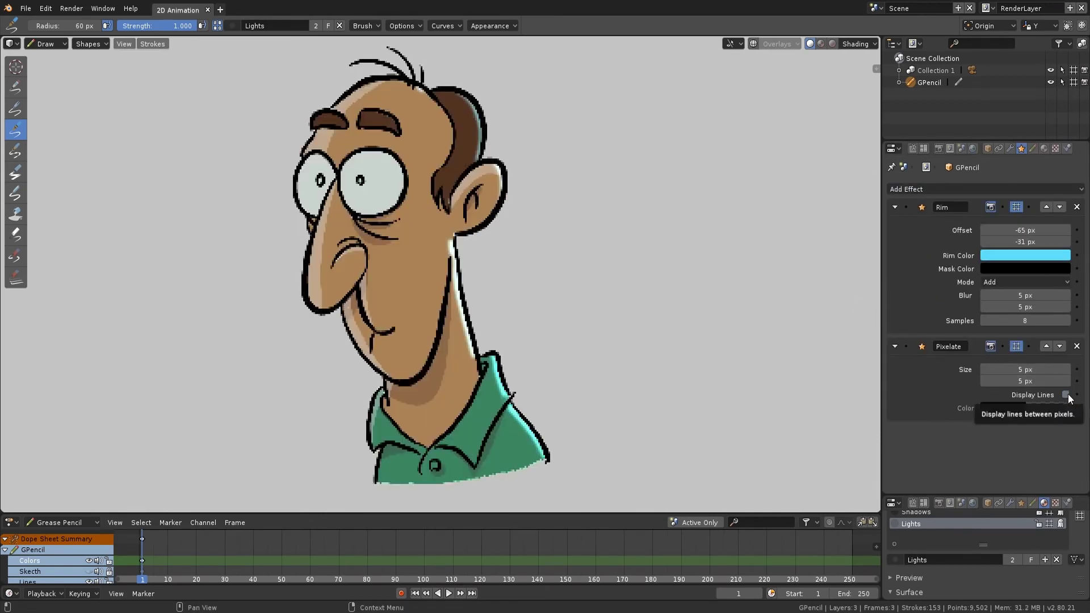
left_click(1077, 347)
left_click(929, 191)
left_click(925, 203)
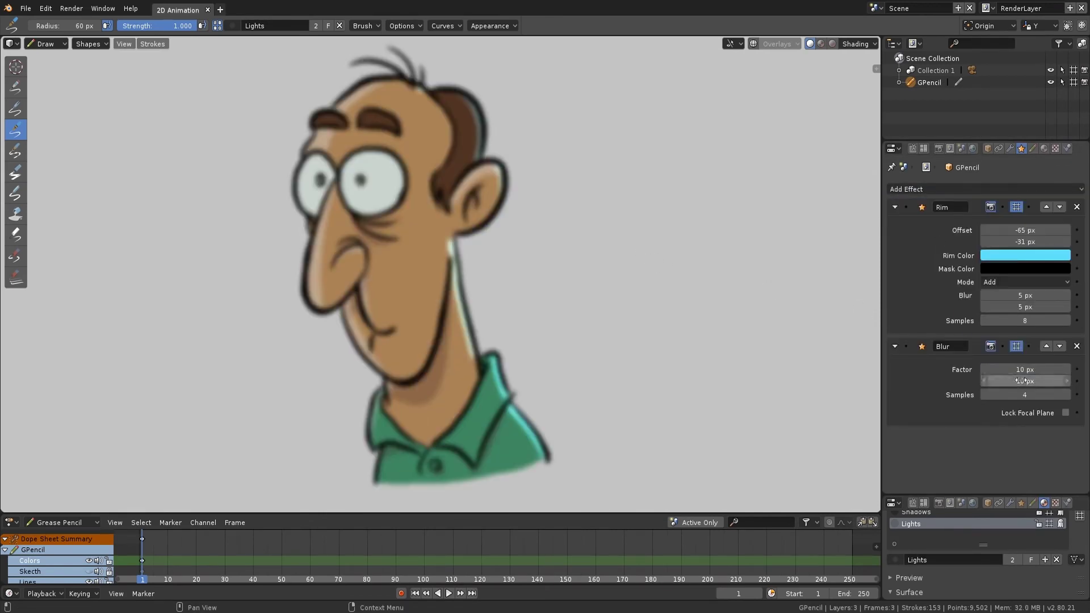
left_click(1076, 347)
- Try a Flip effect and a Swirl effect on the character, deleting each one
left_click(934, 190)
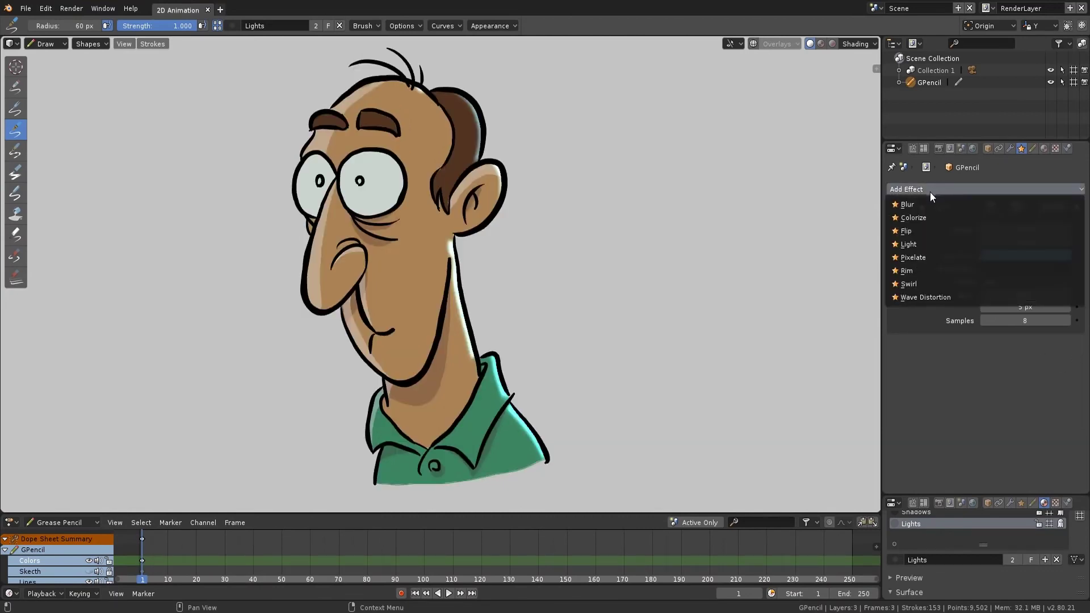
left_click(928, 231)
left_click(1077, 346)
left_click(934, 190)
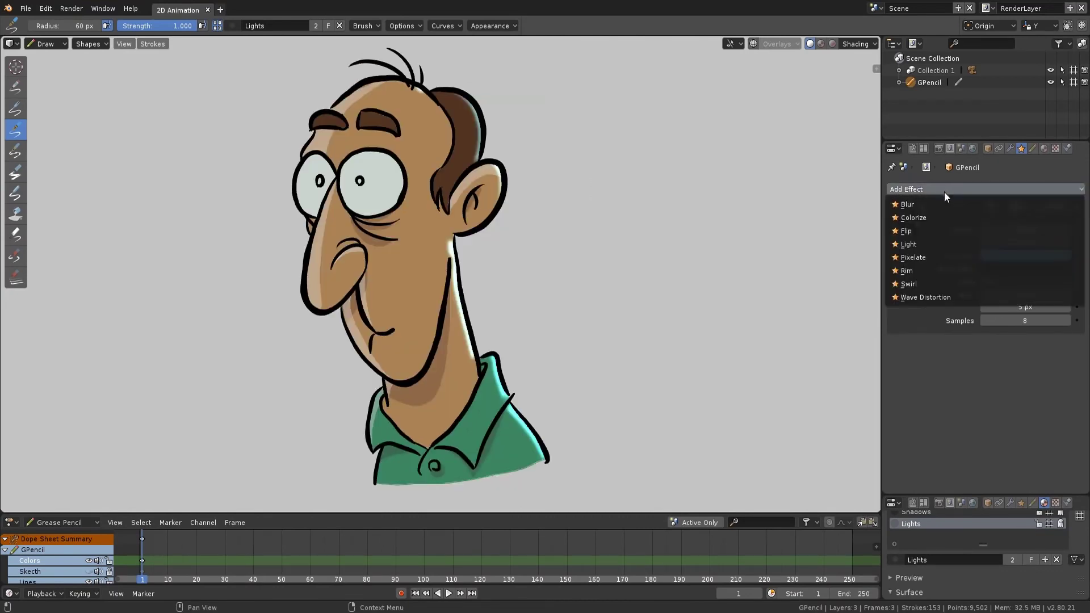
left_click(937, 290)
mouse_move(1031, 413)
left_mouse_down()
mouse_move(1052, 410)
mouse_move(977, 405)
mouse_move(1000, 407)
left_mouse_up()
left_click(1077, 347)
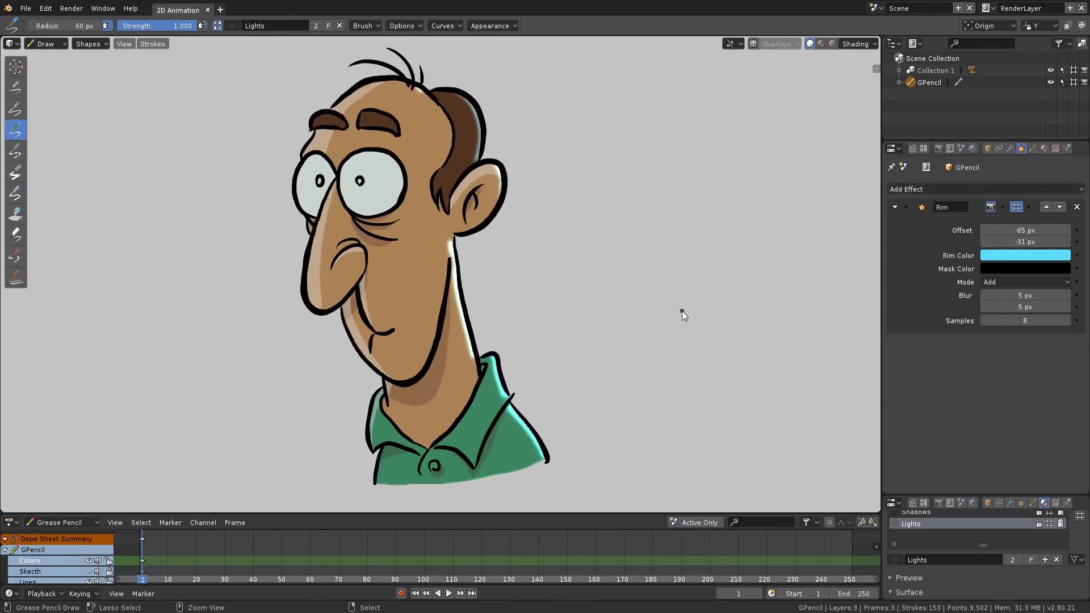
- Maximize the 3D viewport on the character and adjust the viewport's background color
key("ctrl+space")
scroll(663, 328, "up", 2)
scroll(663, 328, "up", 3)
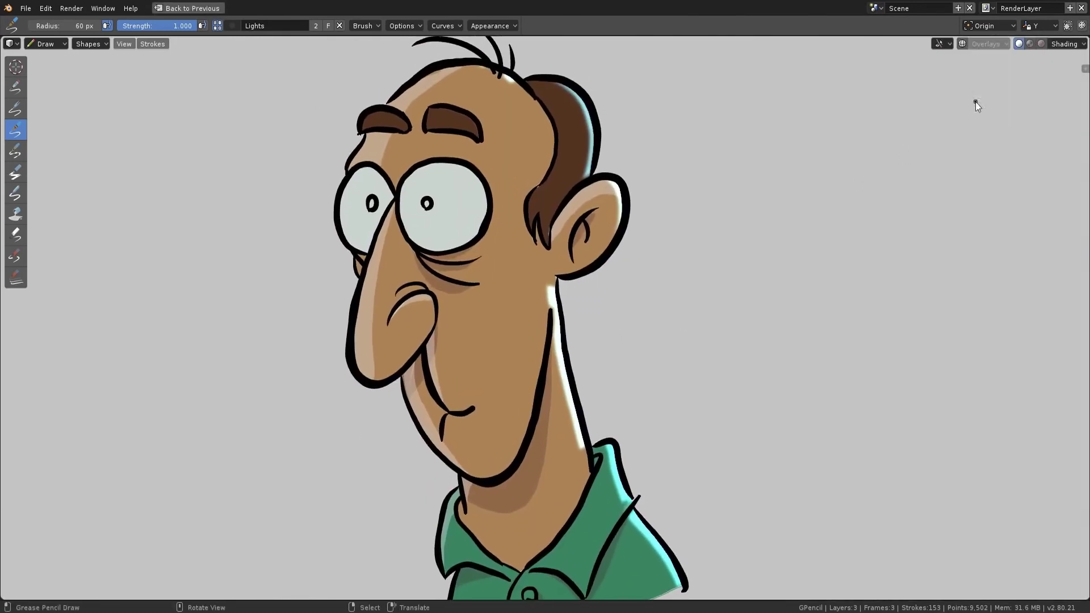
left_click(1066, 43)
left_click(1014, 202)
left_click_drag(1021, 89, 1014, 87)
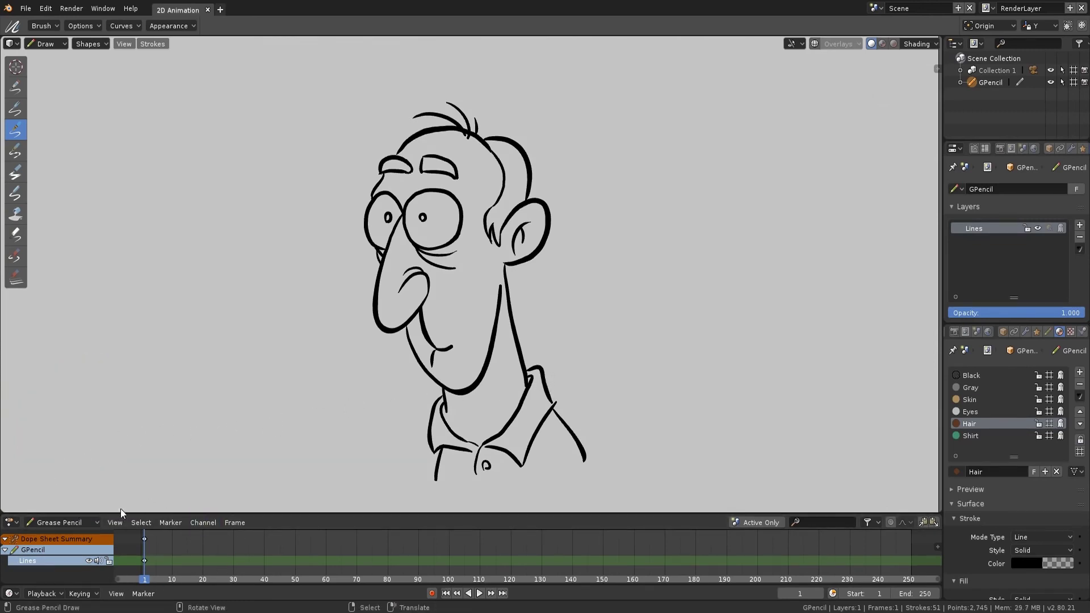
- Draw a rough circle at frames 10, 20 and 30 to add keyframes to the Lines layer
left_click(87, 520)
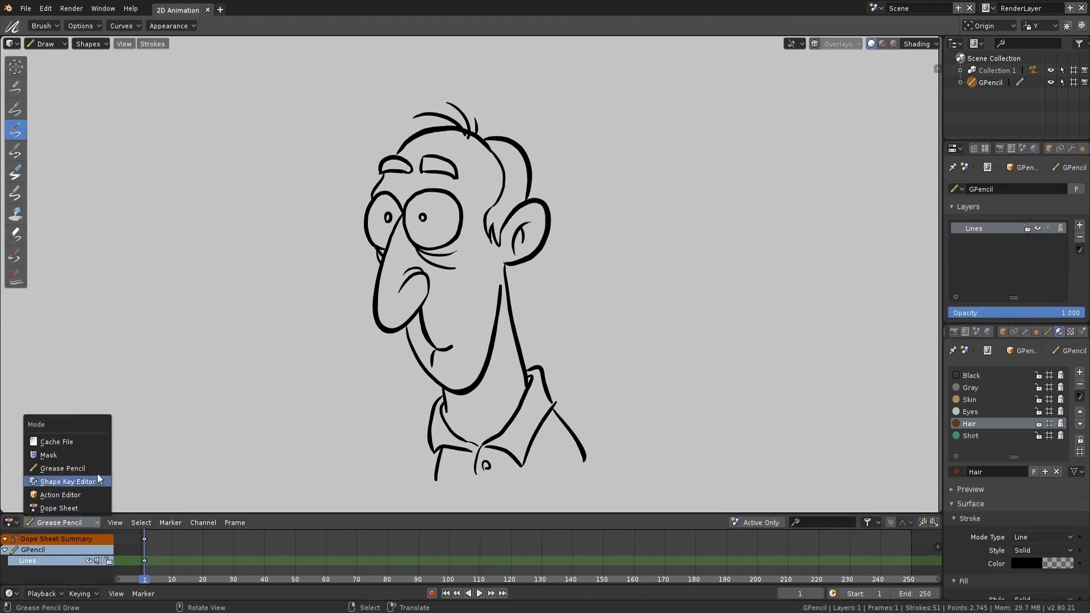
key("space")
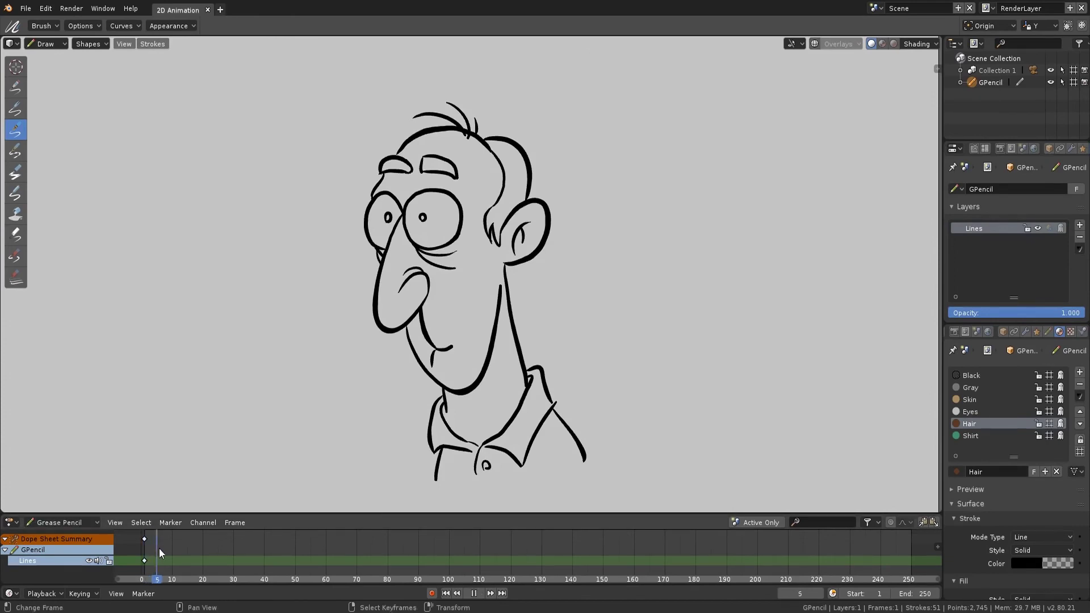
key("space")
mouse_move(417, 389)
left_mouse_down()
mouse_move(409, 205)
mouse_move(434, 401)
left_mouse_up()
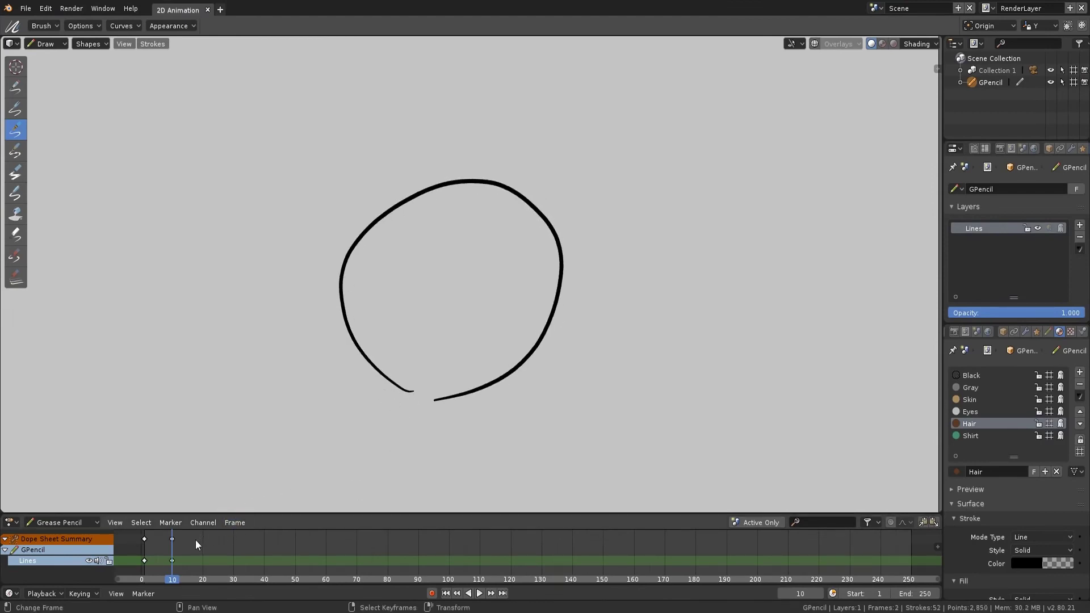
mouse_move(448, 316)
left_mouse_down()
mouse_move(401, 260)
mouse_move(562, 302)
mouse_move(456, 316)
left_mouse_up()
left_click(233, 553)
mouse_move(588, 295)
left_mouse_down()
mouse_move(715, 119)
mouse_move(550, 239)
left_mouse_up()
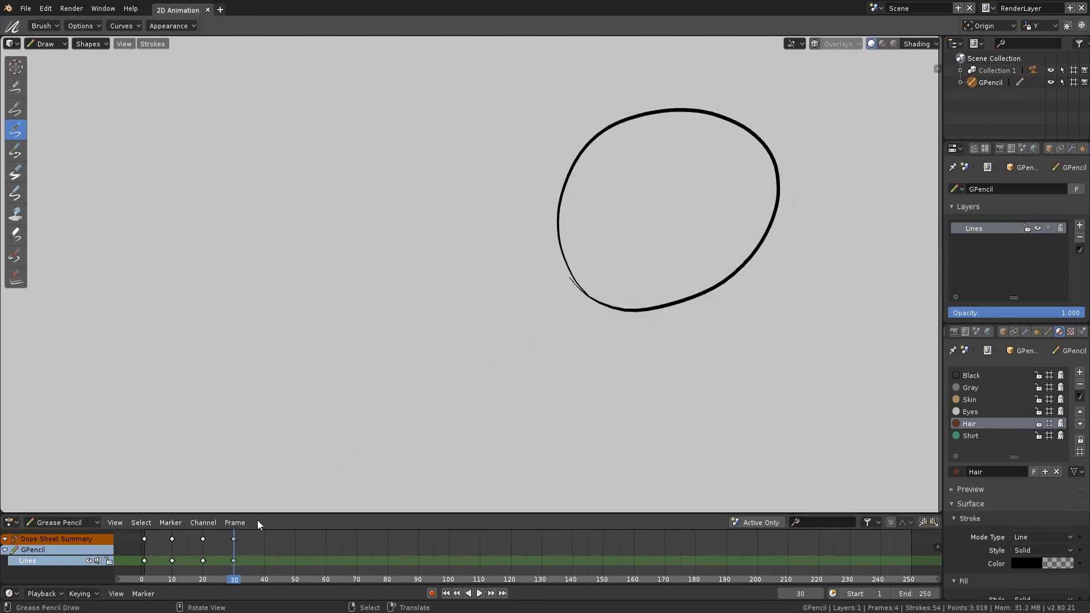
- Delete the keyframes at frames 10, 20 and 30 from the Lines layer
mouse_move(233, 550)
left_mouse_down()
mouse_move(164, 548)
mouse_move(238, 550)
mouse_move(192, 544)
left_mouse_up()
left_click(173, 539, "shift")
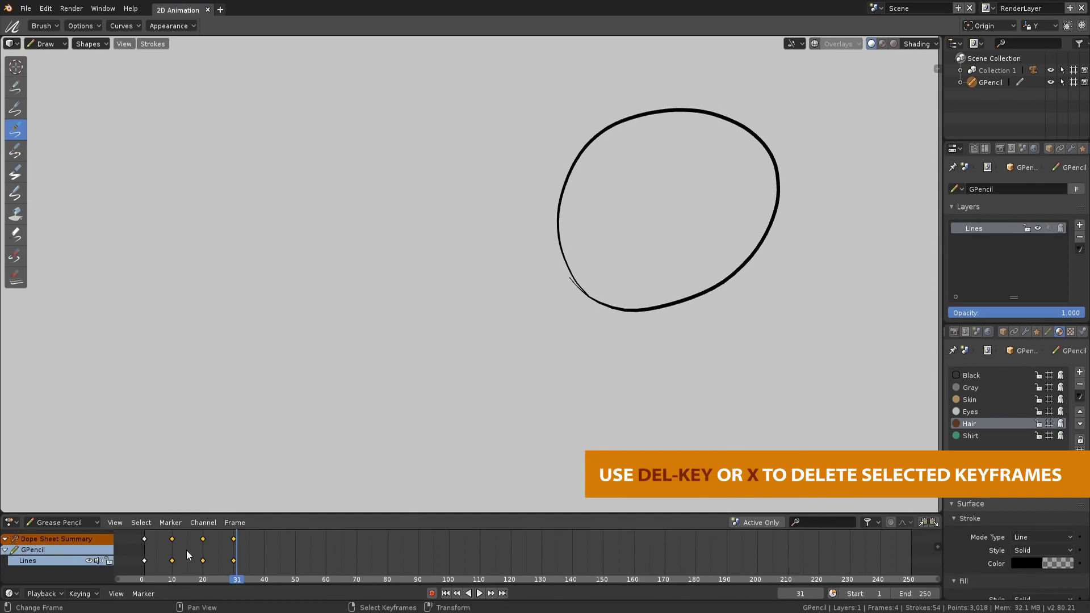
key("x")
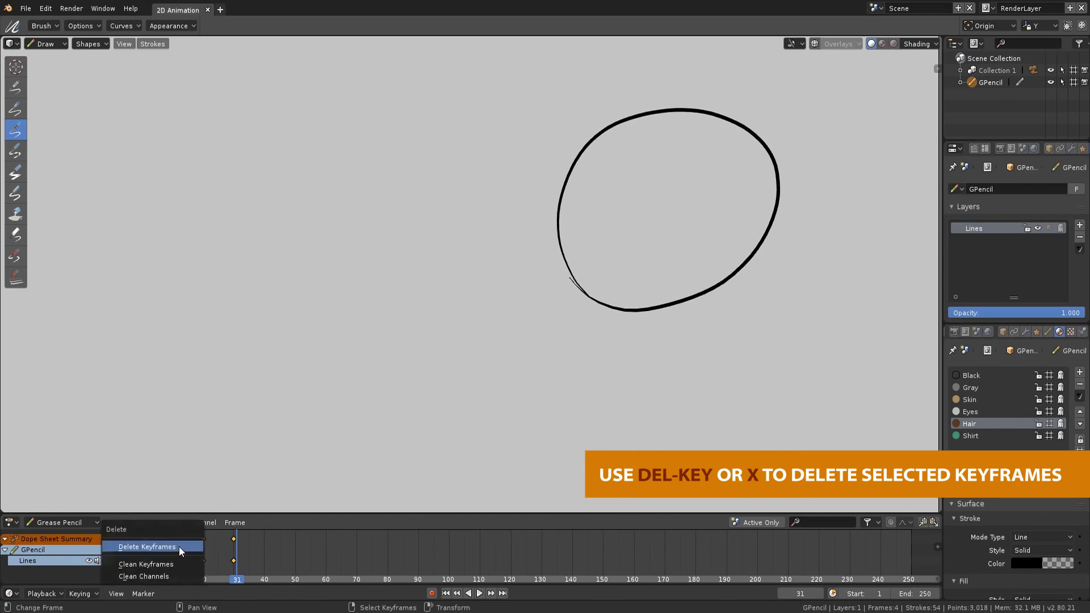
left_click(180, 552)
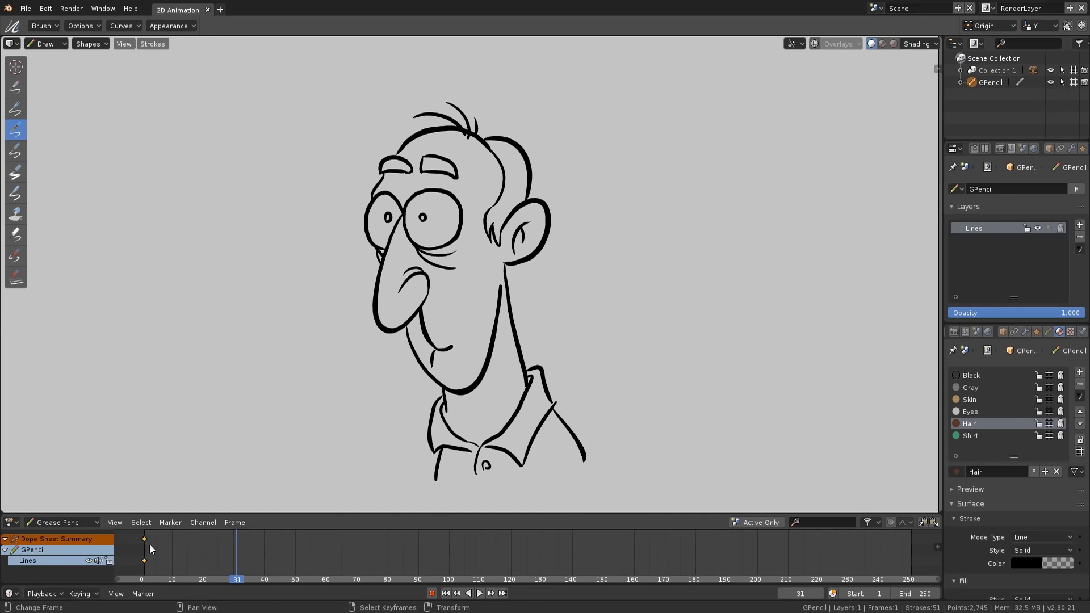
- Duplicate the frame 1 keyframe to frame 10 and make frame 10 current
left_click_drag(152, 546, 145, 543)
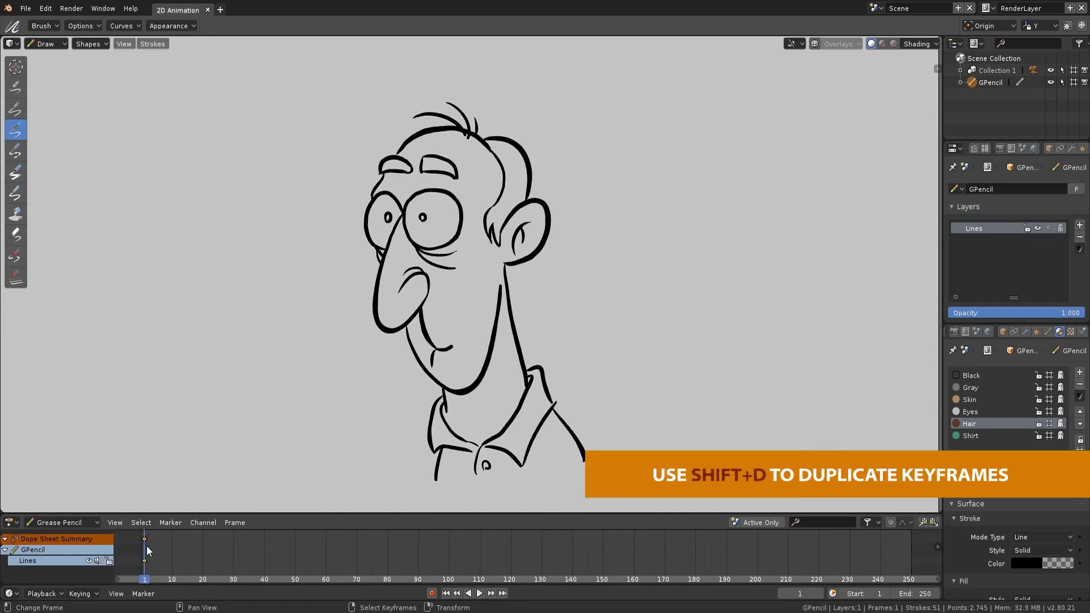
key("shift+d")
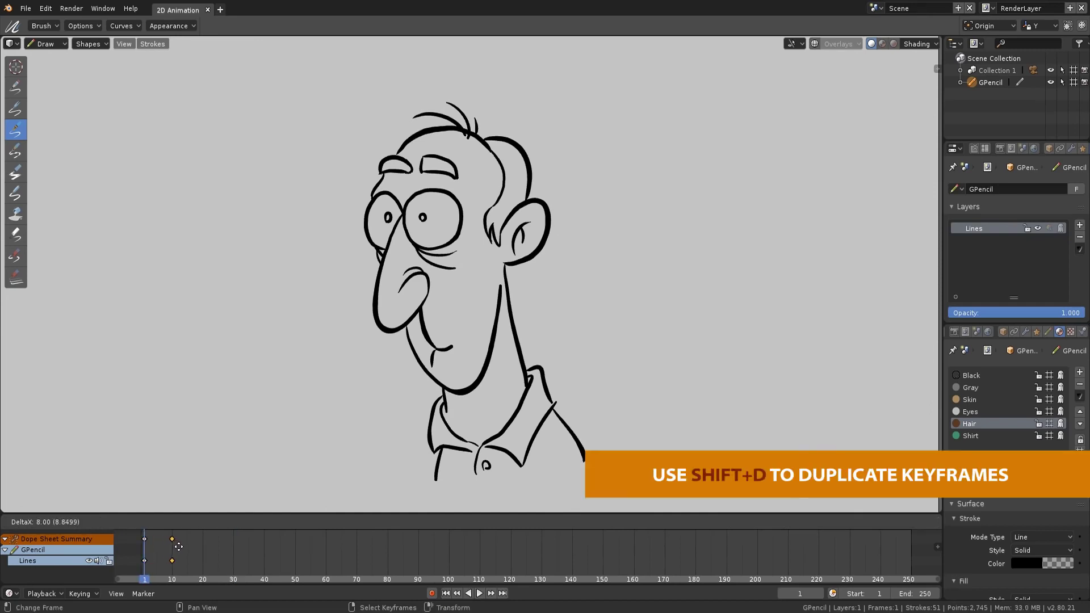
left_click(179, 547)
left_click_drag(171, 547, 172, 547)
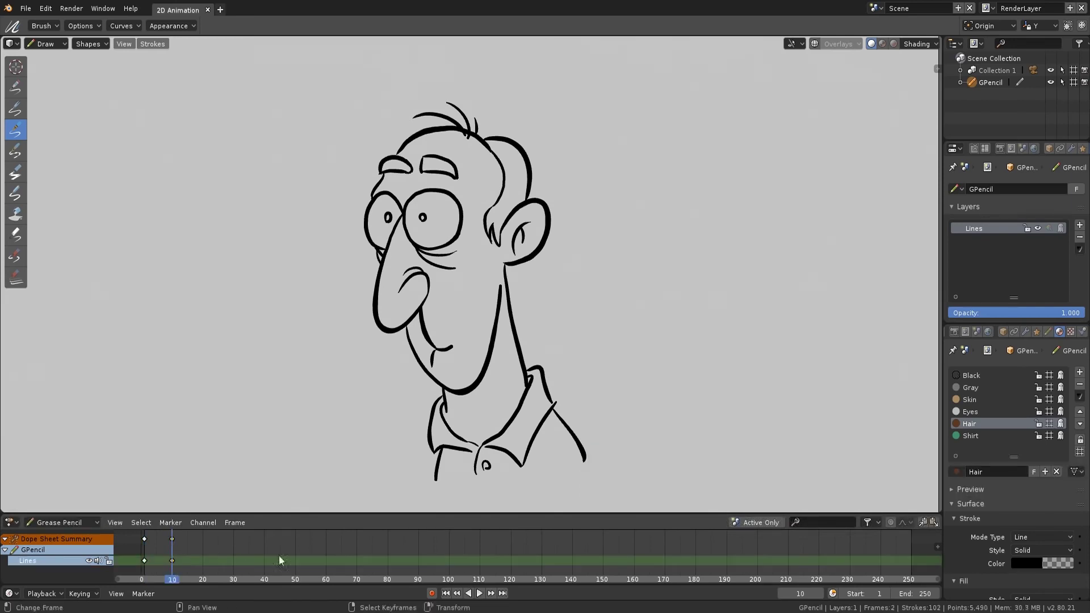
- Enable onion skinning for the Lines layer and turn on the viewport overlays with Onion Skin
left_click_drag(1005, 324, 1004, 477)
left_click(952, 360)
left_click(961, 359)
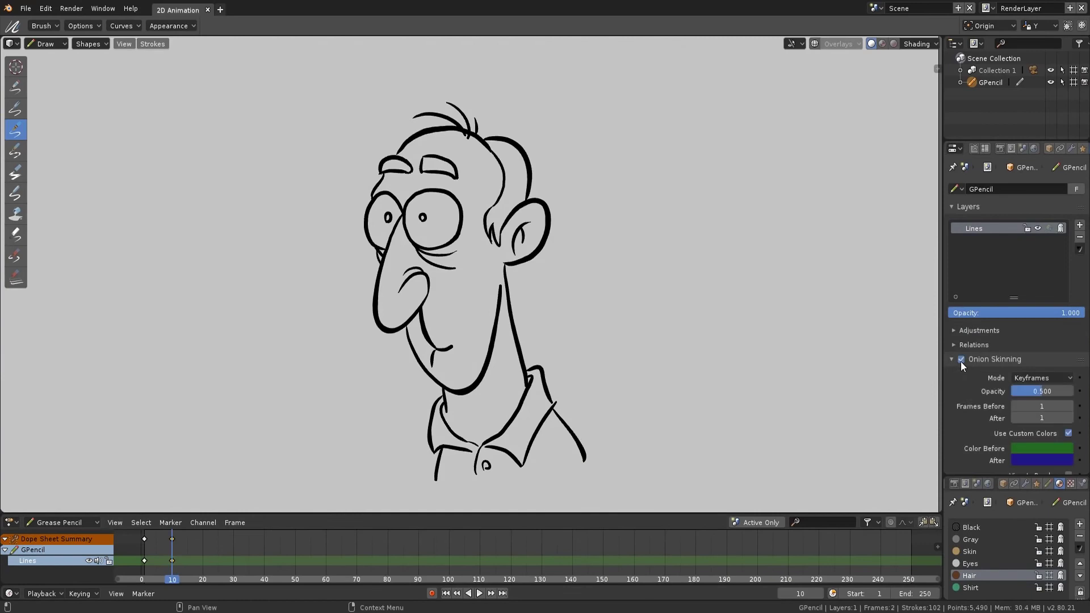
scroll(965, 375, "down", 1)
left_click(816, 43)
left_click(827, 46)
left_click(772, 380)
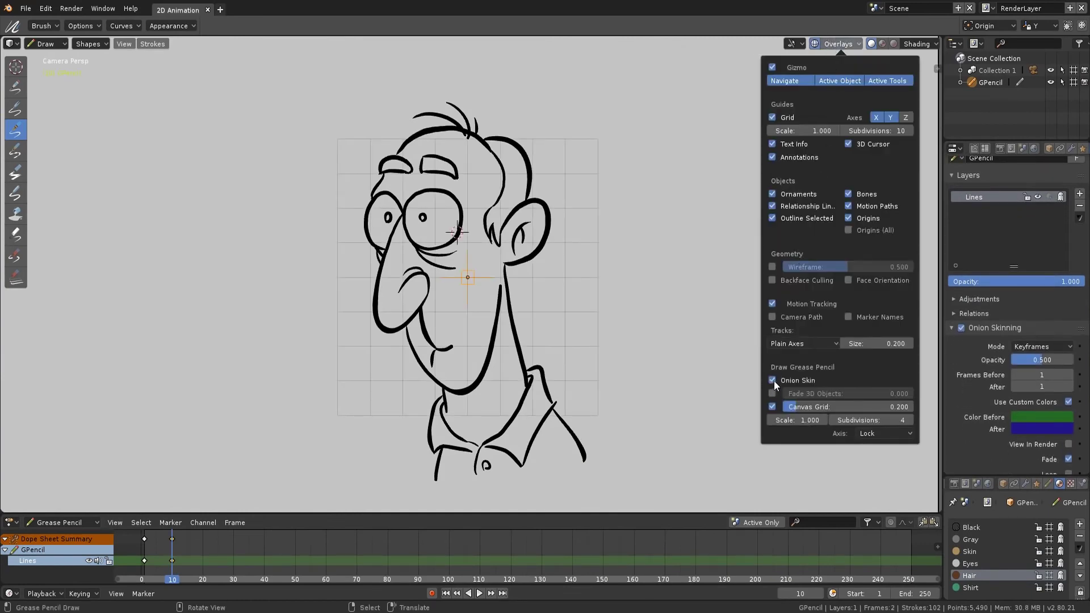
left_click(662, 377)
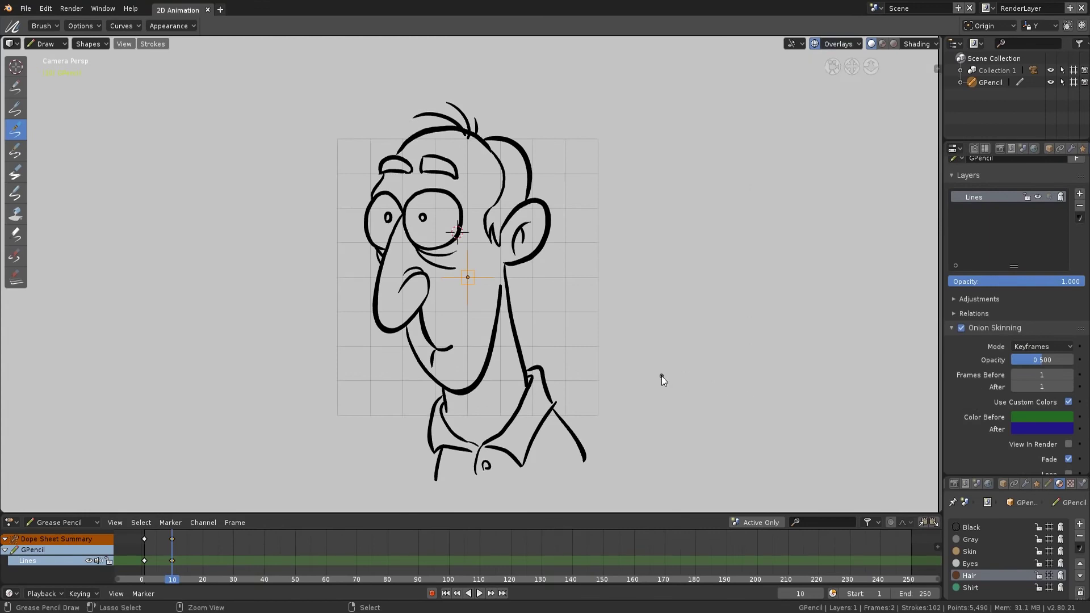
key("ctrl+z")
- Switch to Edit Mode and select all strokes of the head and neck at frame 10
left_click(47, 43)
left_click(51, 71)
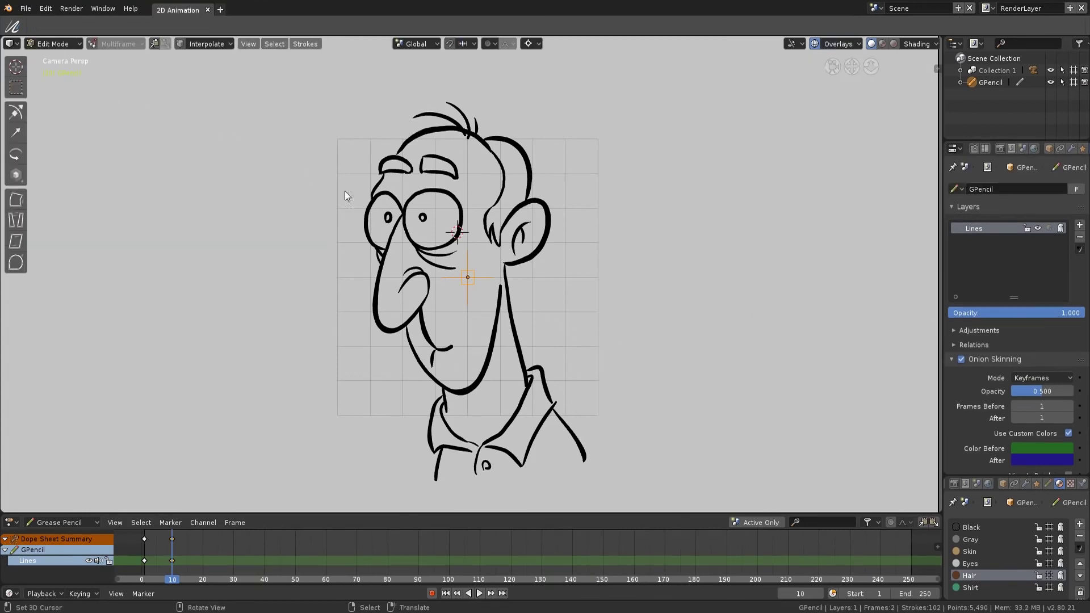
left_click_drag(341, 88, 595, 346)
key("c")
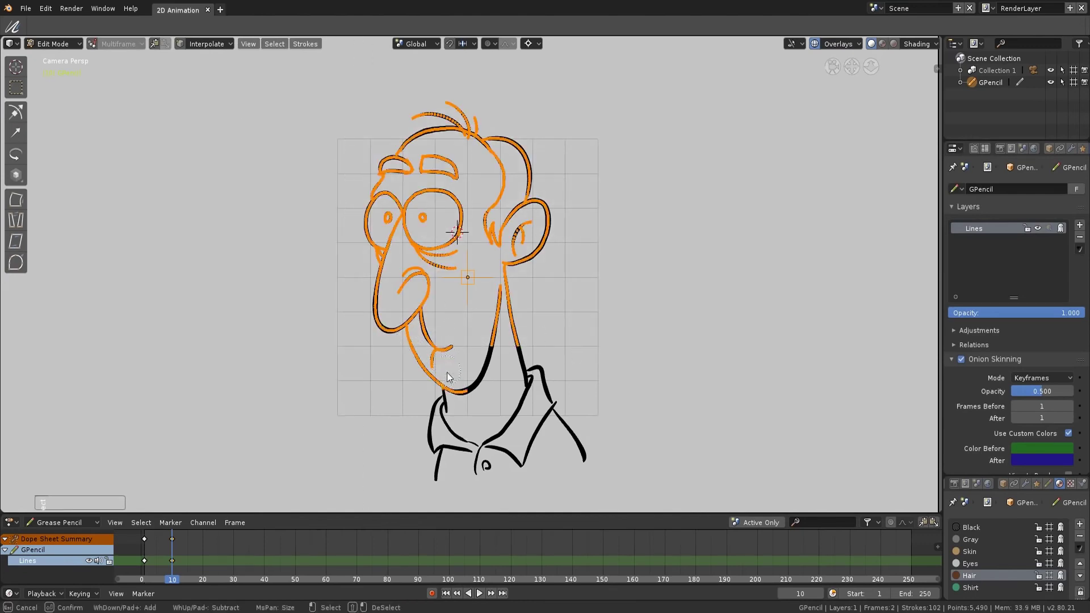
key("Escape")
- Place the 3D cursor at the base of the neck and squash the head strokes along Z with proportional editing
left_click(480, 414)
left_click(494, 44)
left_click(491, 55)
key("s")
key("z")
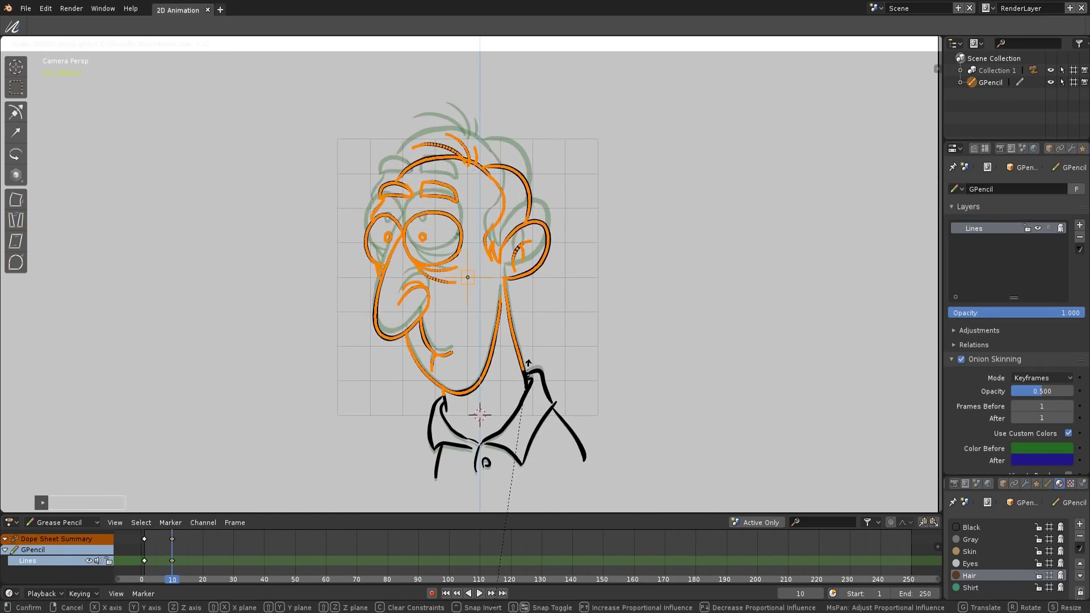
left_click(529, 370)
- Scale the squashed head up slightly and deselect all points
key("s")
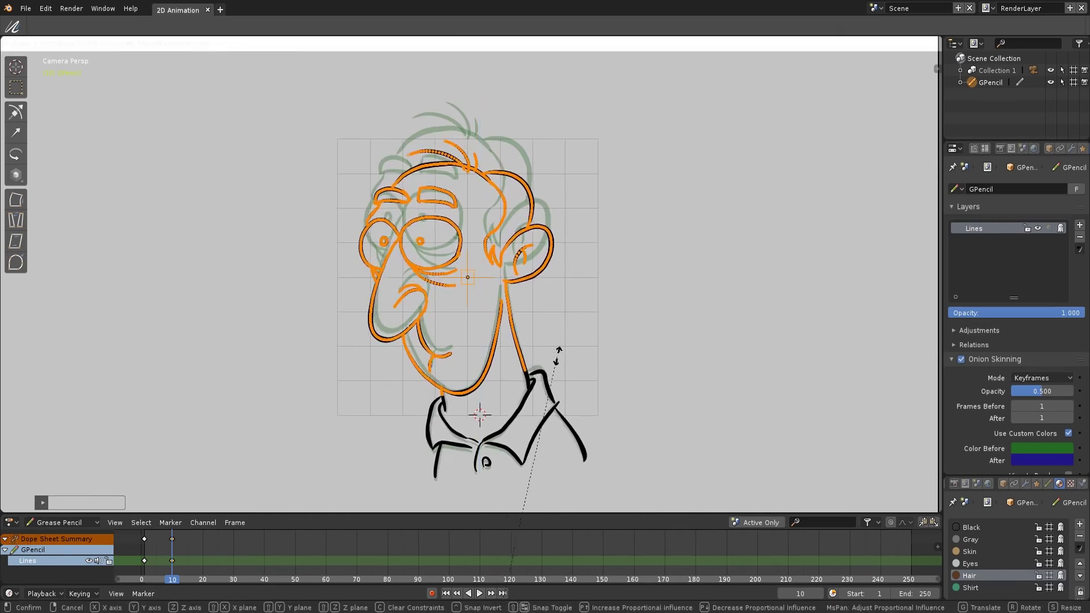
left_click(570, 356)
key("alt+a")
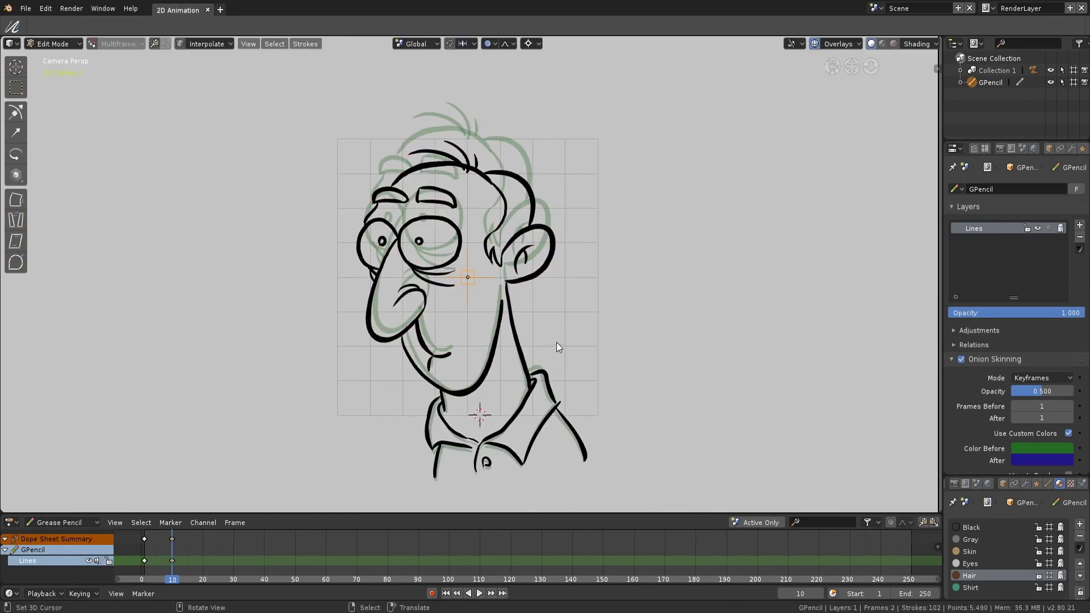
- Preview the movement between the two poses and duplicate the frame 1 keyframe to frame 15
left_click_drag(172, 542, 167, 543)
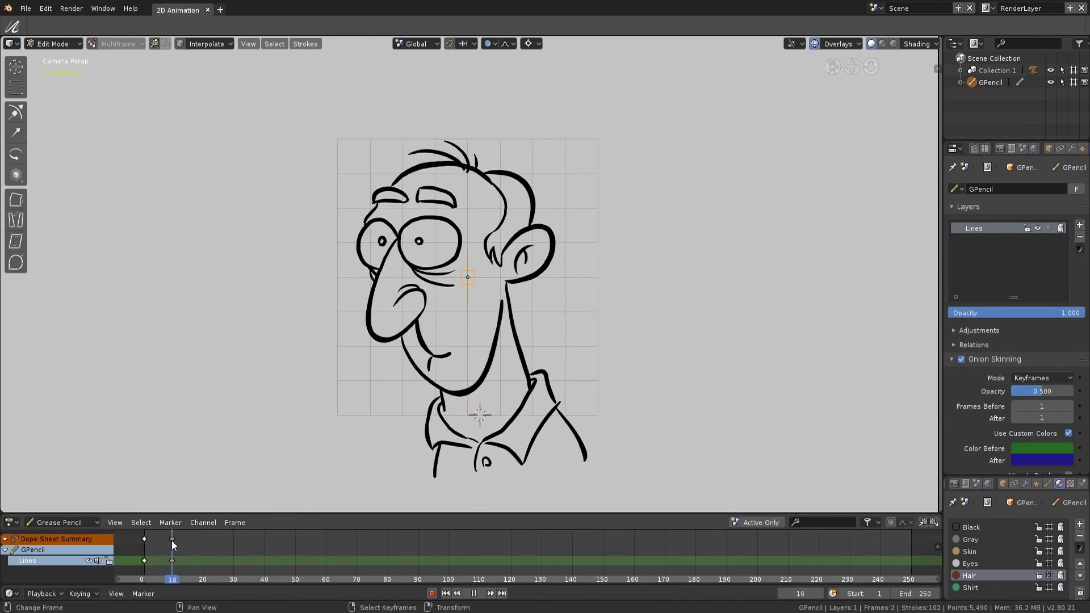
key("Escape")
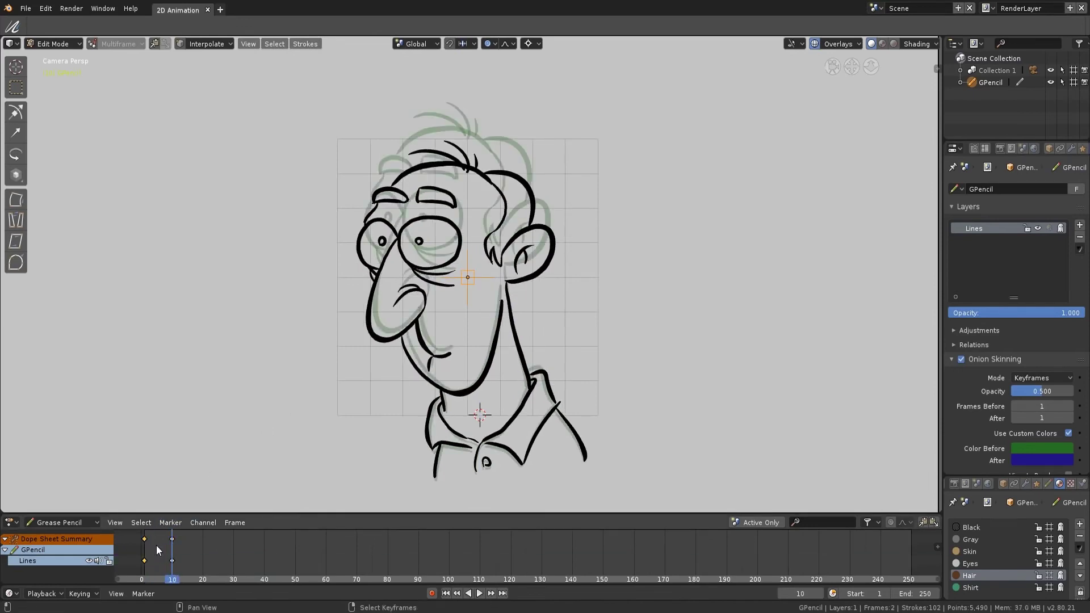
key("shift+d")
left_click(202, 547)
- Set the preview range to frames 1 to 30 and play the animation
mouse_move(179, 546)
left_mouse_down()
mouse_move(145, 540)
mouse_move(233, 563)
left_mouse_up()
key("p")
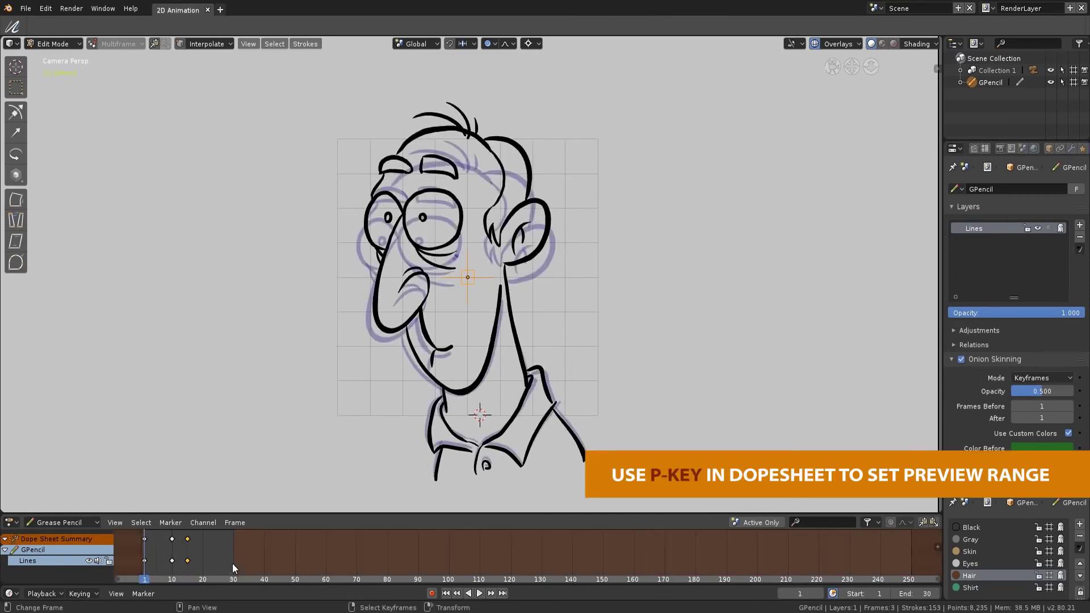
left_click(479, 595)
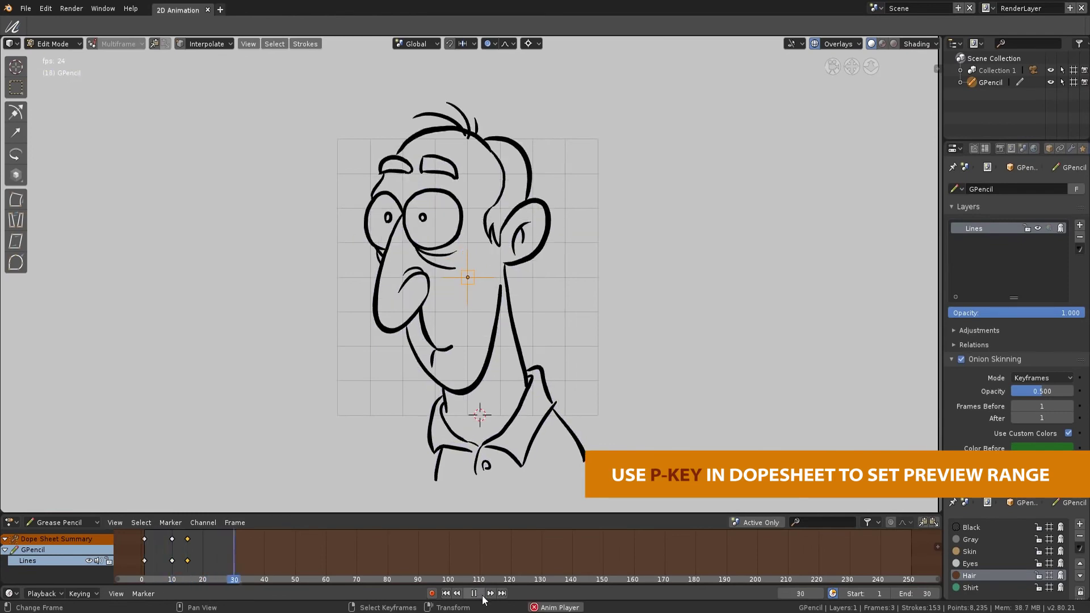
- Stop playback, move the last pose keyframe to frame 21 and replay the animation
key("Escape")
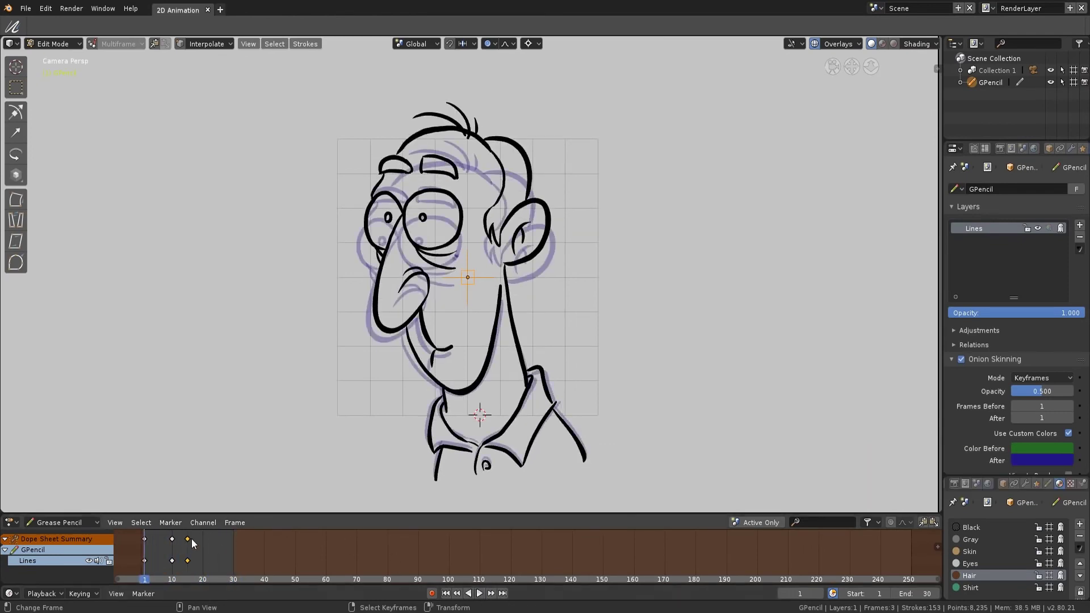
key("g")
left_click(223, 552)
left_click(480, 594)
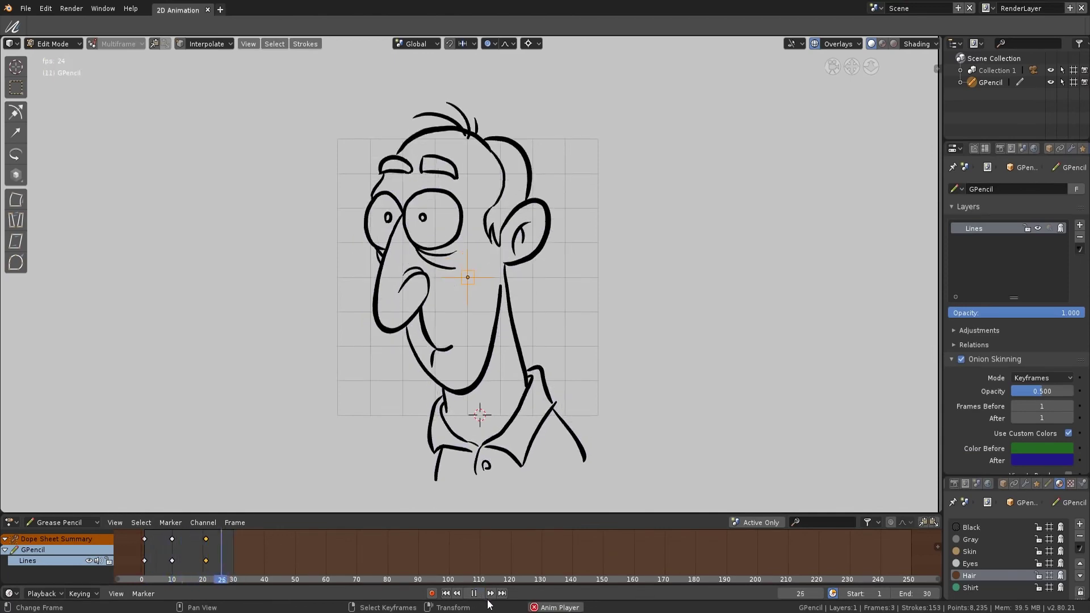
- Move the squashed pose keyframe to frame 8 and extend the preview range to frame 35
key("Escape")
key("g")
left_click(173, 560)
left_click(479, 593)
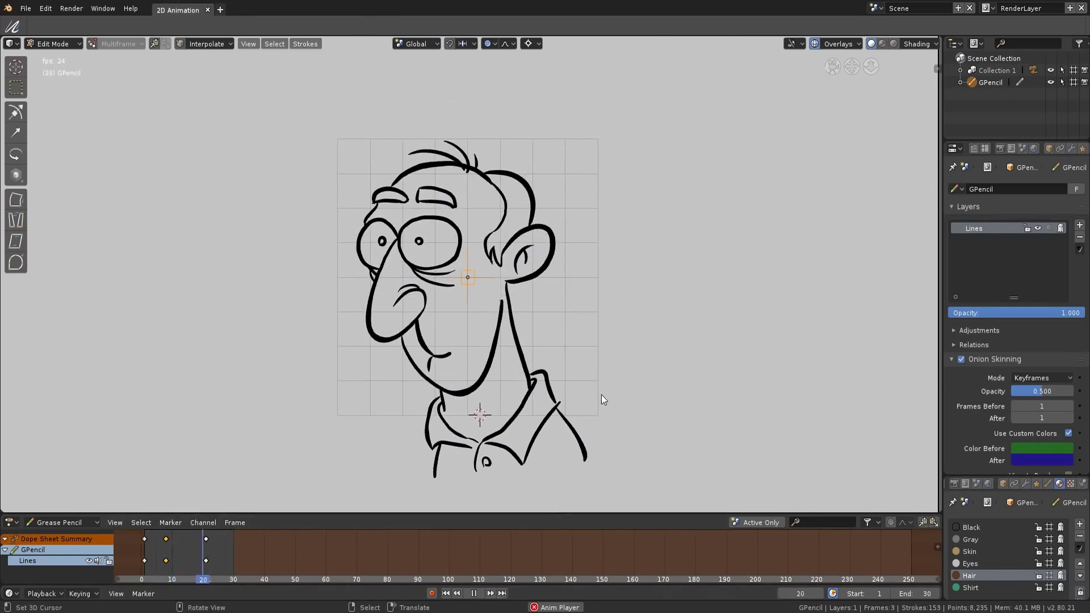
key("Escape")
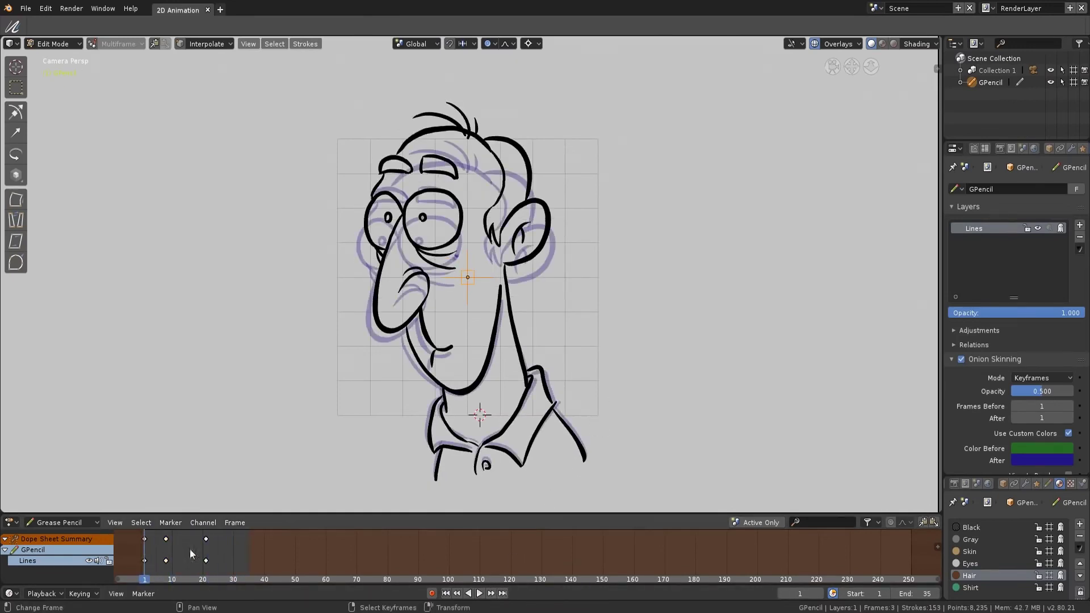
- At frame 8, remove the pupils and draw closed eyelid lines across both eyes
left_click_drag(164, 543, 166, 544)
key("space")
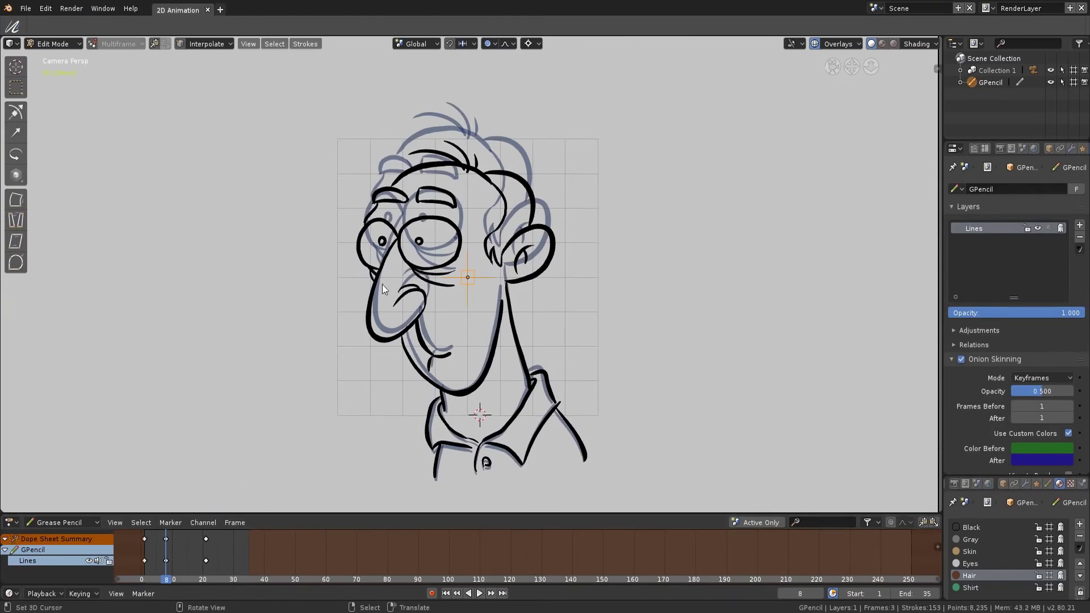
middle_click_drag(438, 273, 316, 388, "ctrl")
key("Tab")
left_click(370, 236, "ctrl")
left_click(46, 43)
mouse_move(375, 247)
left_mouse_down()
mouse_move(336, 237)
mouse_move(387, 252)
left_mouse_up()
- In Sculpt Mode, push the chin and hair strokes of the frame 8 pose with a 46 px Push brush
left_click(49, 84)
left_click(16, 172)
key("f")
left_click(329, 234)
key("f")
left_click(403, 237)
left_click_drag(456, 404, 449, 394)
key("f")
left_click(541, 287)
left_click_drag(426, 129, 433, 133)
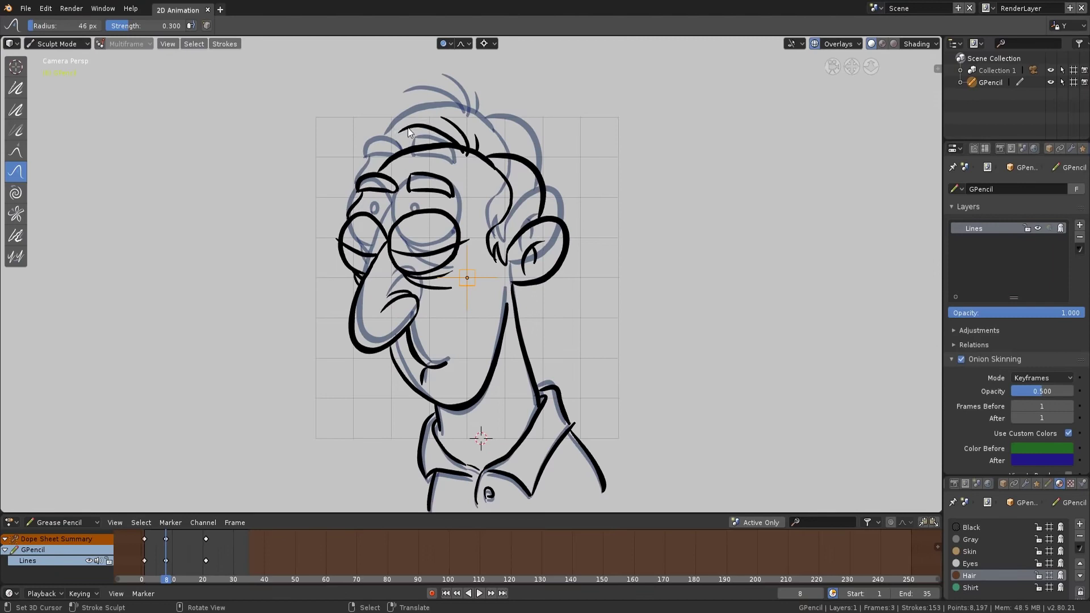
- At frame 21, erase the small closed mouth and draw a wide open laughing mouth with teeth and tongue
left_click_drag(163, 540, 166, 540)
key("space")
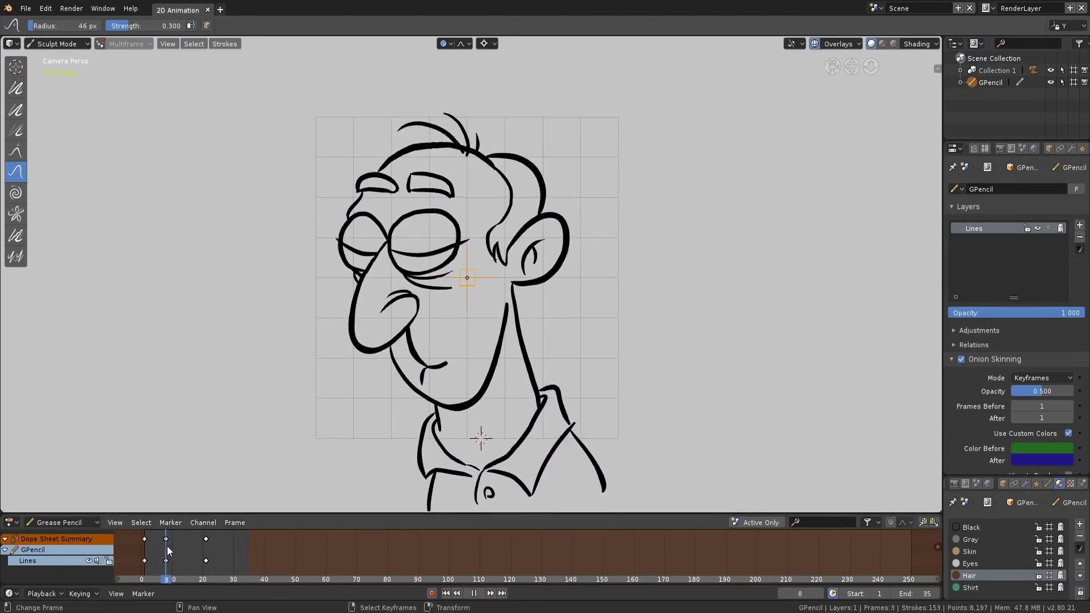
left_click_drag(193, 549, 206, 548)
left_click(57, 43)
left_click(47, 93)
mouse_move(447, 357)
left_mouse_down("ctrl")
mouse_move(437, 356)
mouse_move(441, 380)
left_mouse_up("ctrl")
- Sculpt the jaw and chin strokes at frame 21 with the Push brush to fit the open mouth
left_click(48, 44)
left_click(53, 84)
left_click_drag(446, 363, 455, 378)
left_click_drag(472, 313, 478, 291)
left_click_drag(434, 348, 436, 342)
left_click_drag(467, 410, 472, 424)
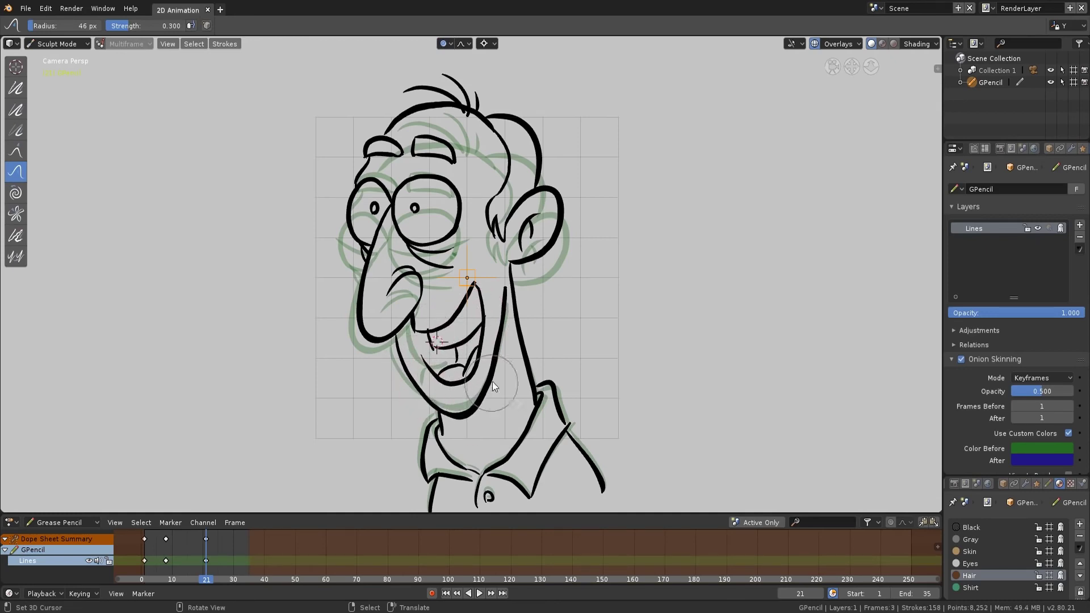
left_click_drag(492, 362, 499, 370)
key("1")
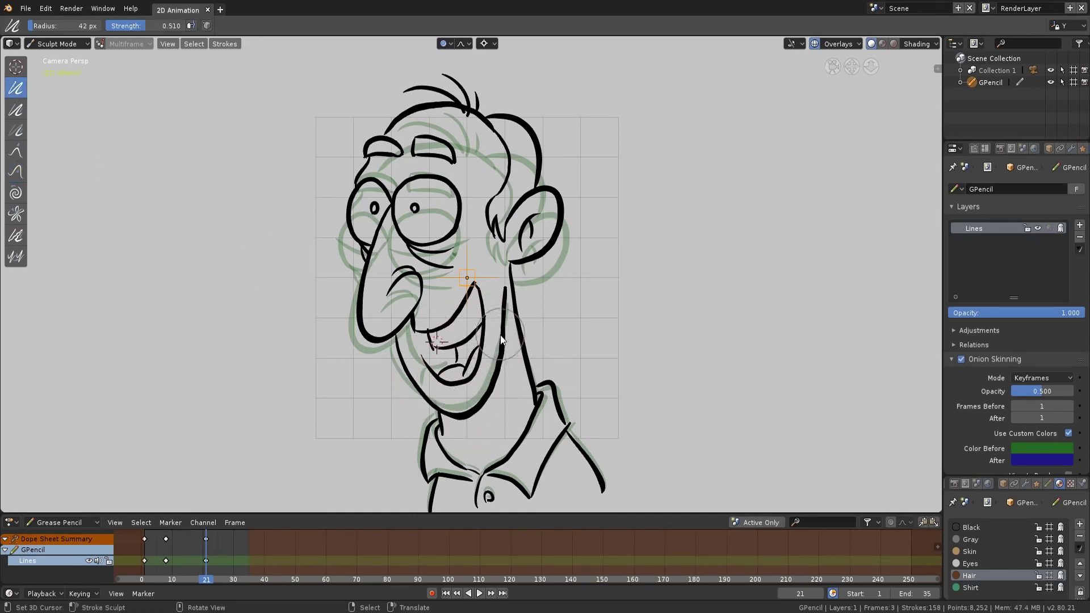
- Push the hair tips and eye outlines upward at frame 21 and preview the animation
left_click(15, 171)
left_click_drag(457, 79, 455, 85)
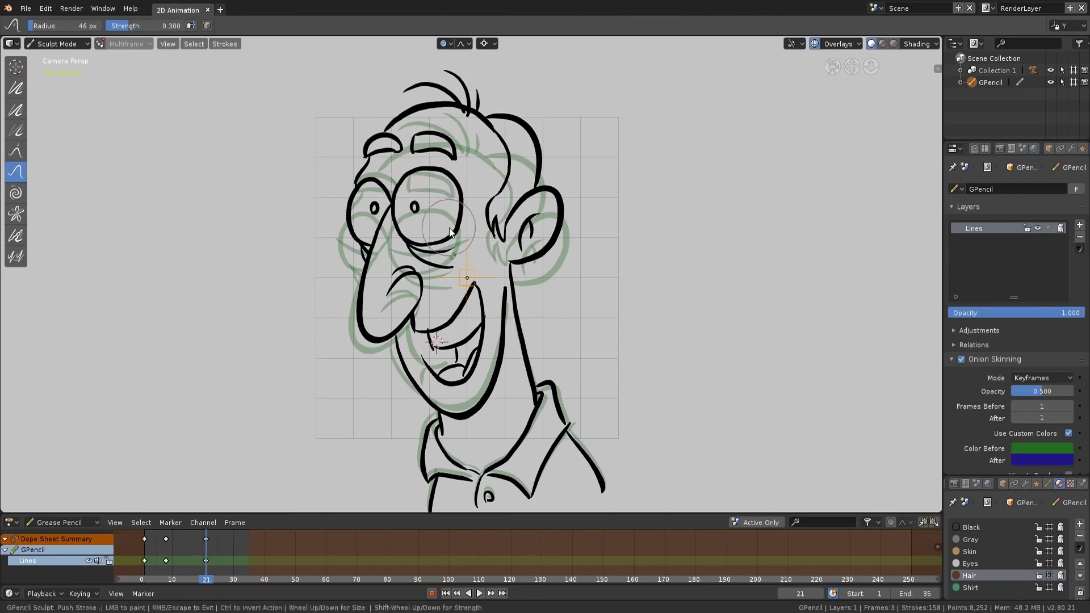
left_click_drag(353, 232, 346, 191)
key("1")
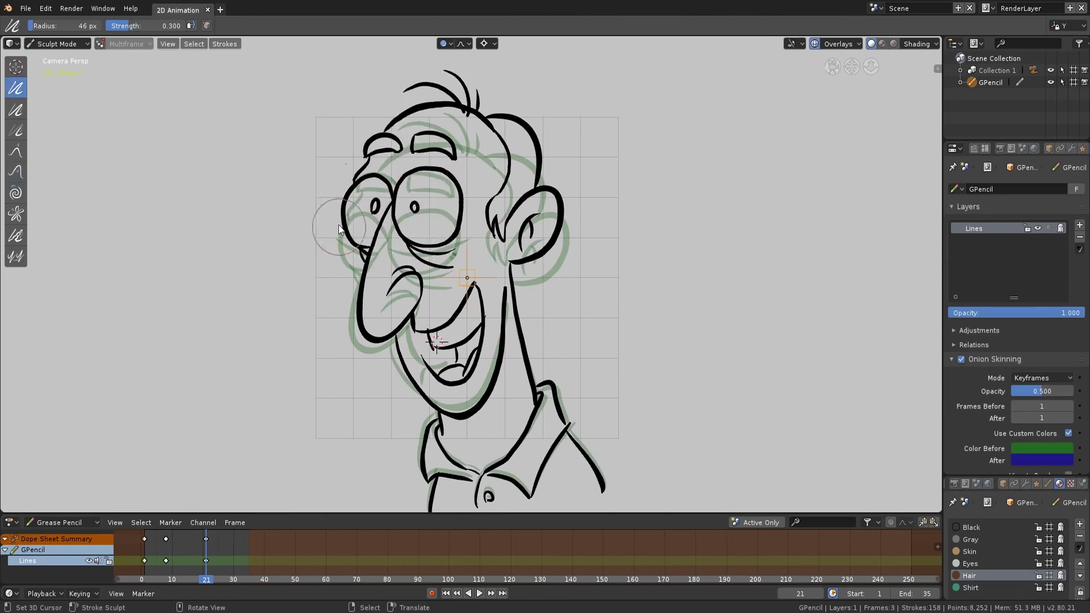
key("space")
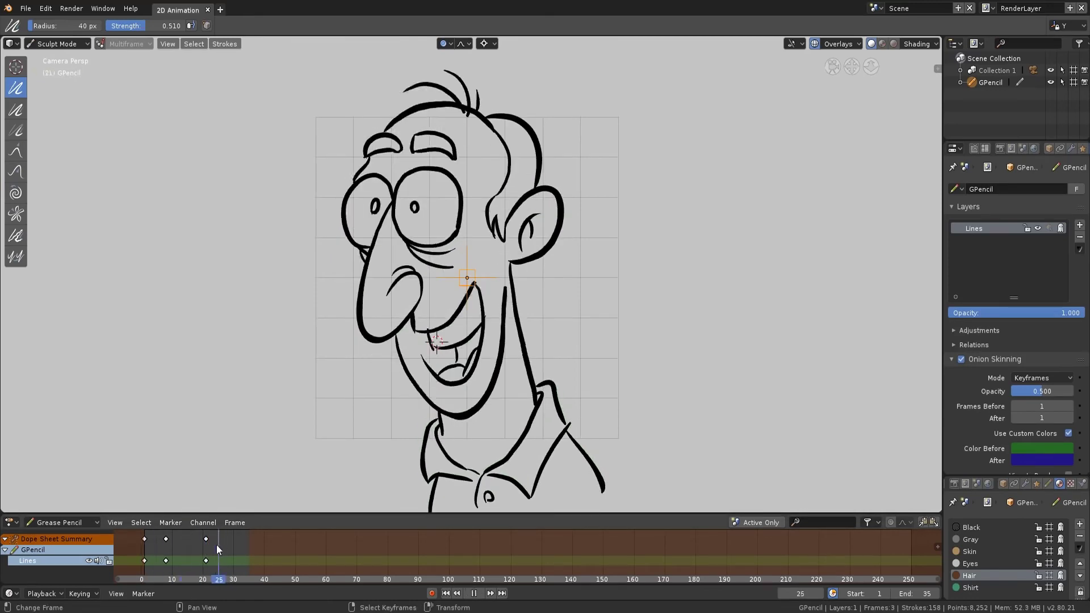
left_click(473, 593)
- At frame 8, reshape and redraw the mouth as a long closed line curving up across the cheek, and replay
left_click_drag(147, 546, 166, 548)
left_click(15, 172)
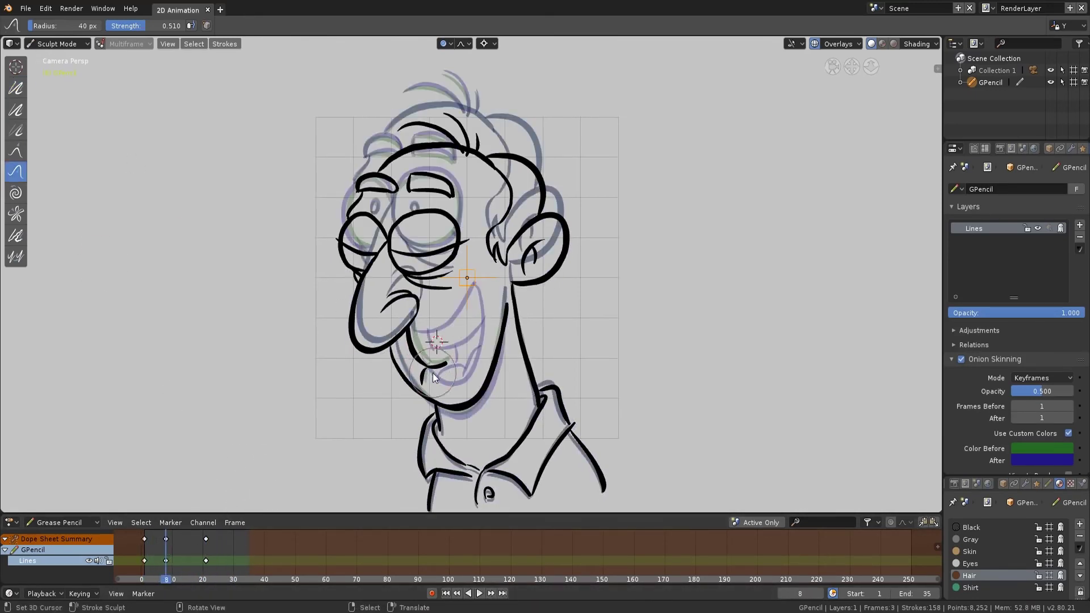
mouse_move(431, 366)
left_mouse_down()
mouse_move(426, 358)
mouse_move(474, 342)
left_mouse_up()
left_click(47, 45)
left_click(53, 98)
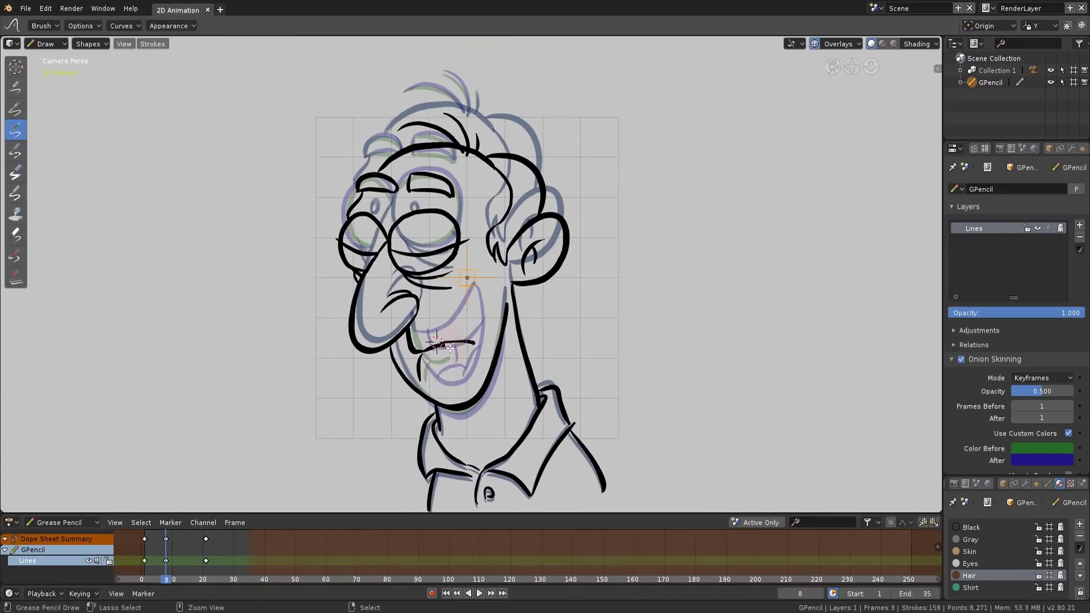
key("space")
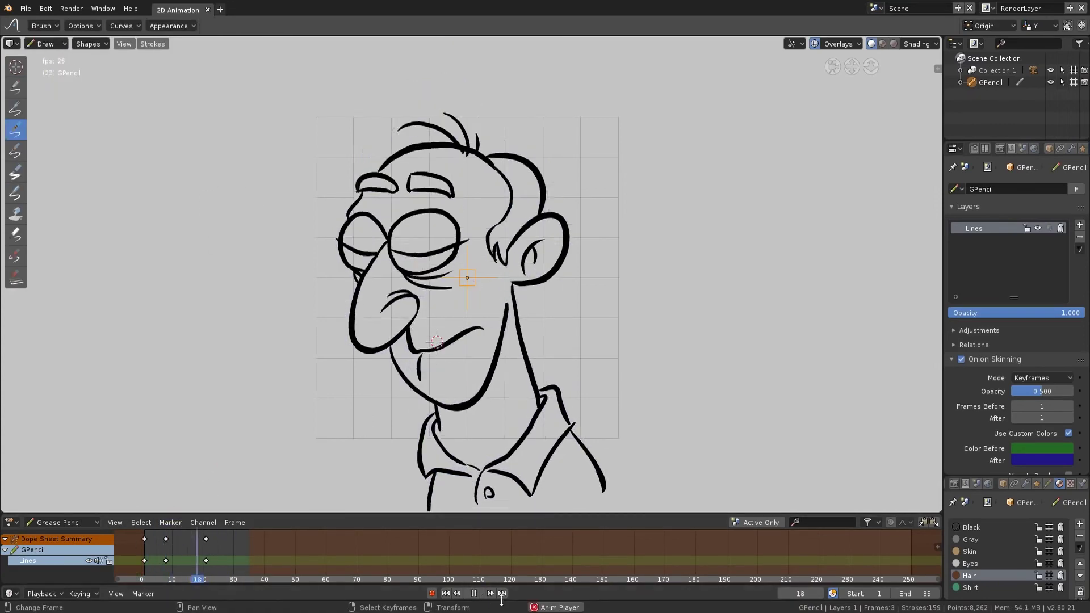
key("space")
- Select the head strokes at frame 8, scale them overall and along X, and shift them slightly
left_click_drag(151, 547, 146, 547)
left_click(47, 45)
left_click(53, 72)
key("b")
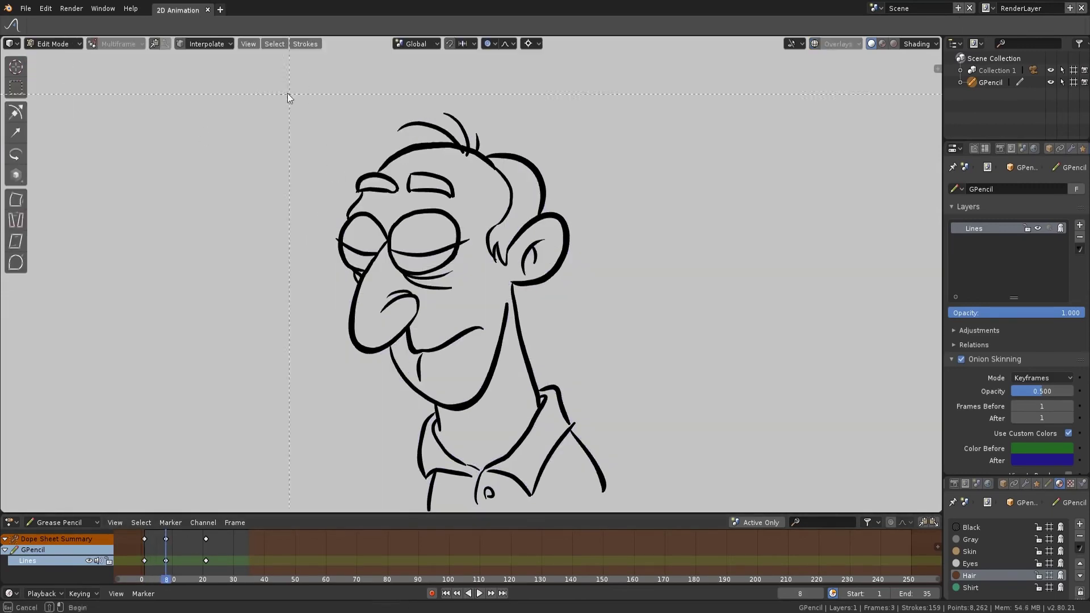
left_click_drag(289, 98, 573, 397)
key("s")
left_click(589, 356)
key("s")
key("x")
left_click(596, 346)
key("g")
left_click(596, 348)
key("alt+a")
- Scale the strokes of the frame 21 pose to stretch the head taller, and review the poses without overlays
left_click(168, 549)
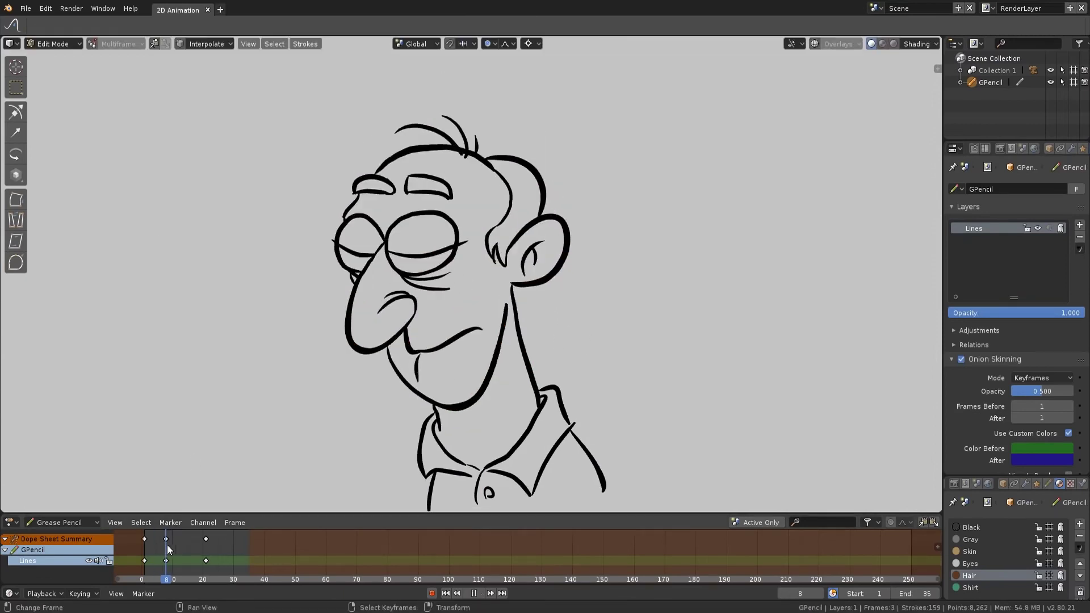
key("space")
key("a")
key("s")
left_click(578, 321)
key("alt+shift+z")
left_click(166, 551)
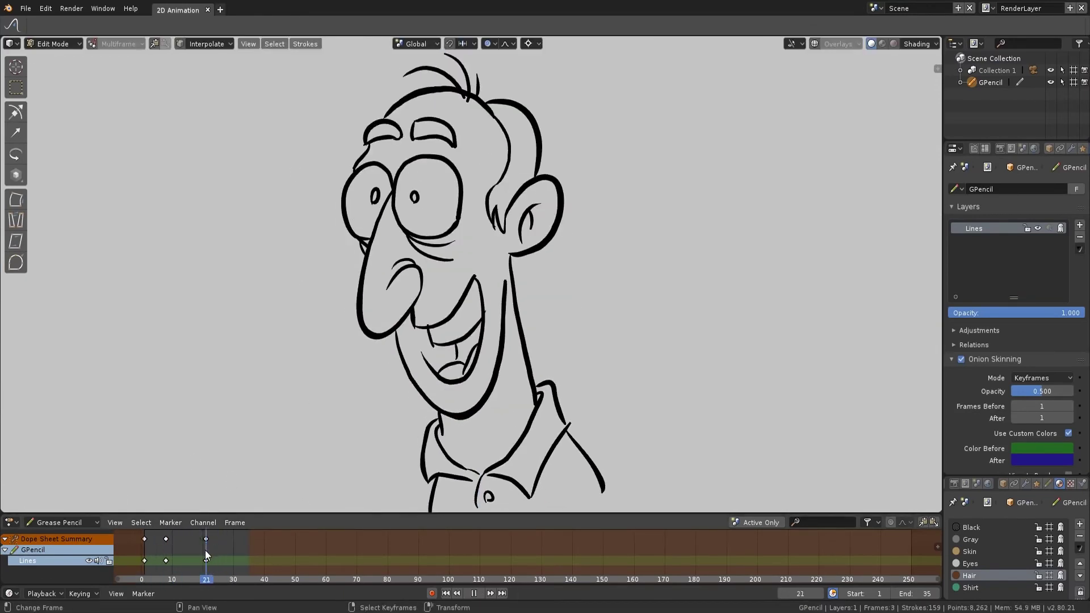
key("space")
left_click(814, 44)
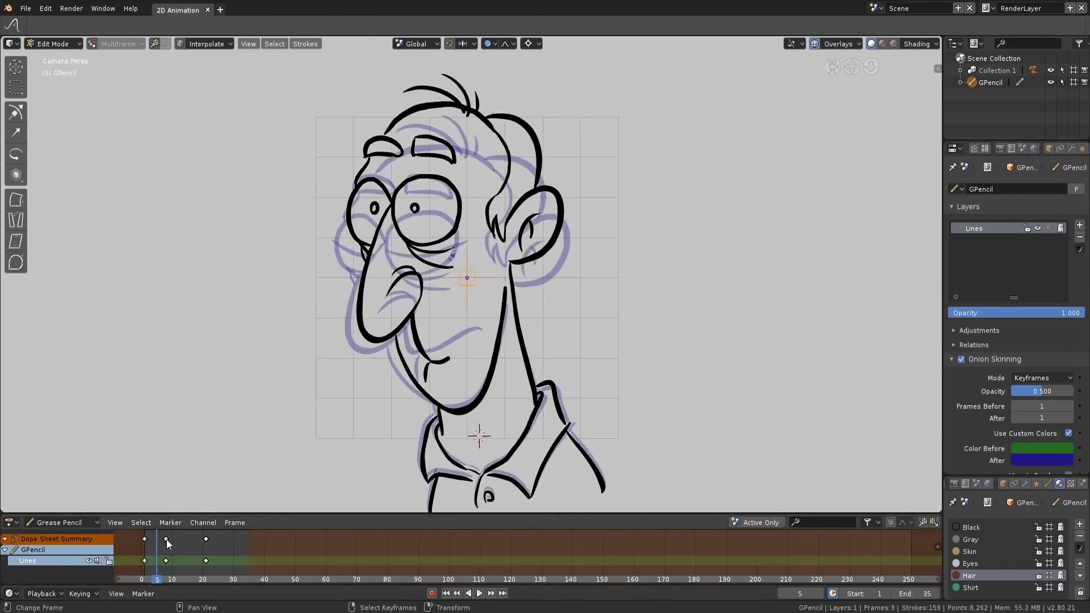
- Duplicate the frame 8 keyframe to frame 5 and stretch its selected head strokes slightly upward as an in-between
right_click(166, 540)
key("shift+d")
left_click(157, 540)
key("b")
left_click_drag(263, 100, 604, 360)
key("c")
left_click_drag(403, 375, 482, 368)
key("Escape")
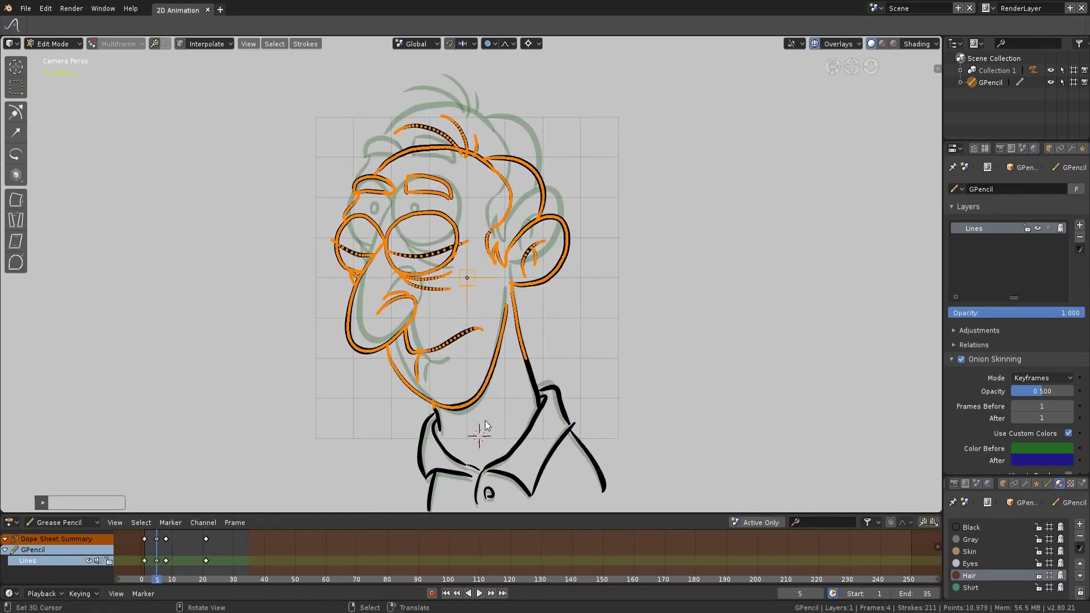
key("Tab")
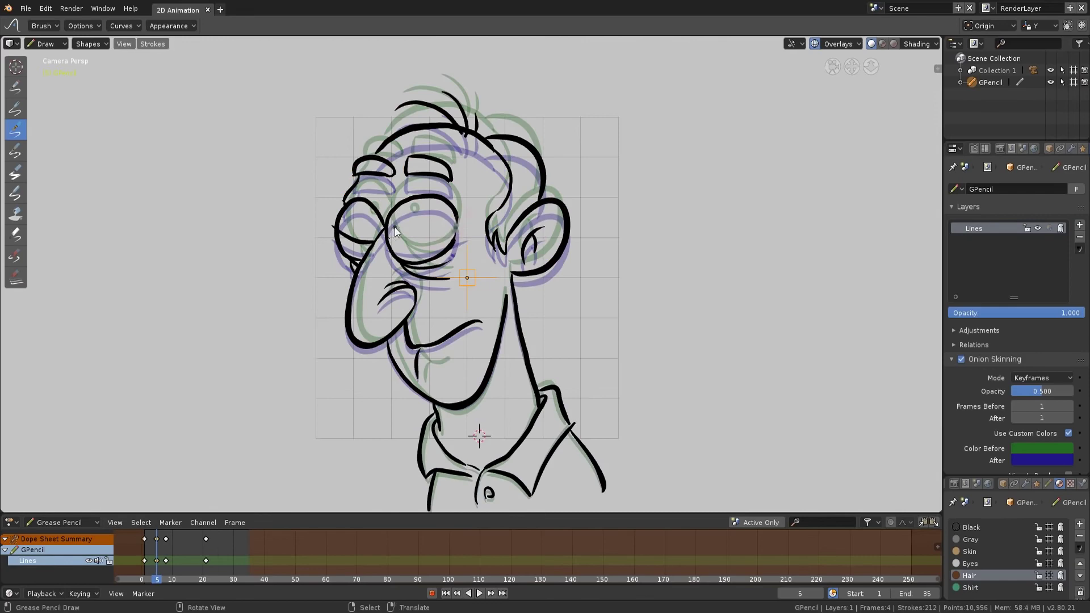
- Delete the closed eyelid strokes at frame 5, draw half-closed lids with pupils, and preview the motion
key("Tab")
right_click(353, 239)
key("x")
left_click(359, 254)
left_click(47, 44)
left_click(56, 98)
key("space")
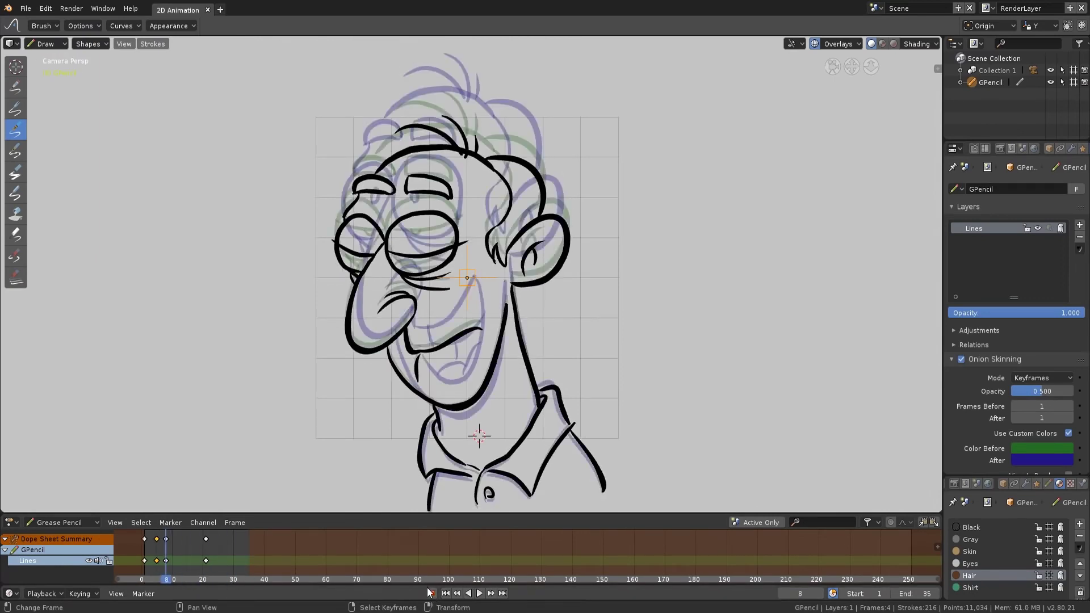
key("space")
- Push the upper eye outlines with the Push sculpt brush
left_click(46, 44)
left_click(60, 85)
left_click(16, 168)
left_click_drag(434, 189, 435, 179)
mouse_move(373, 174)
left_mouse_down()
mouse_move(377, 150)
mouse_move(459, 199)
mouse_move(391, 196)
left_mouse_up()
- Create an in-between keyframe at frame 3 and delete the extra linked stroke from it
left_click(56, 44)
left_click(62, 99)
left_click_drag(158, 545, 151, 540)
left_click(56, 43)
left_click(57, 71)
key("l")
key("l")
key("x")
left_click(374, 191)
- Sculpt the eye, chin and jaw strokes at frame 3 with the Push brush toward the following pose
left_click(52, 44)
left_click(56, 85)
left_click(17, 169)
left_click_drag(396, 229, 421, 264)
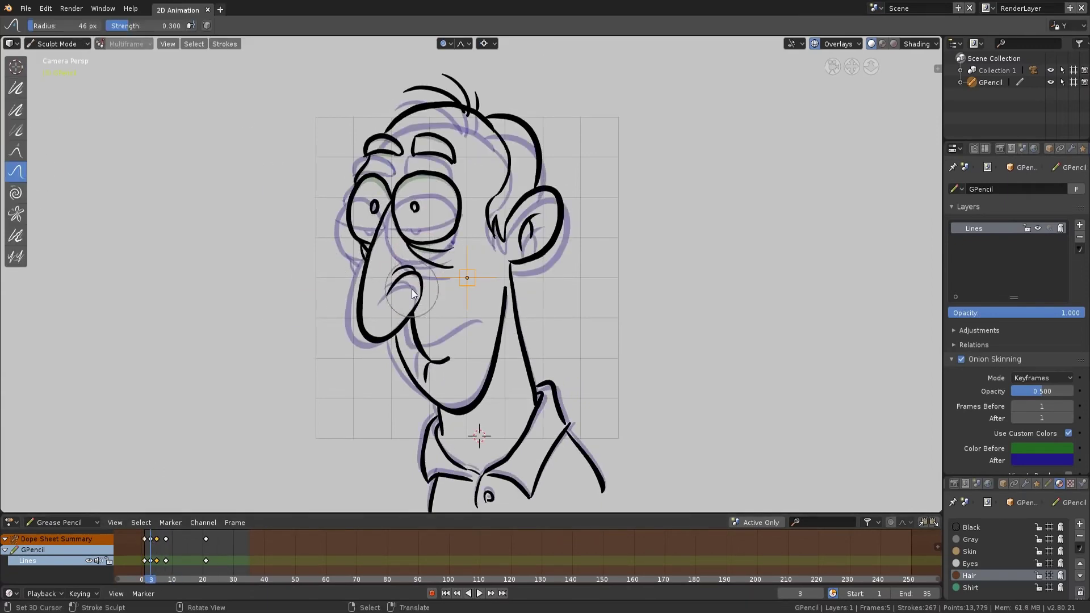
mouse_move(154, 545)
left_mouse_down()
mouse_move(165, 546)
mouse_move(151, 549)
left_mouse_up()
left_click_drag(465, 419, 448, 391)
left_click_drag(392, 347, 399, 343)
- Retime the last three pose keyframes to frames 4, 7 and 14, and scrub through the animation
key("space")
scroll(191, 548, "up", 7)
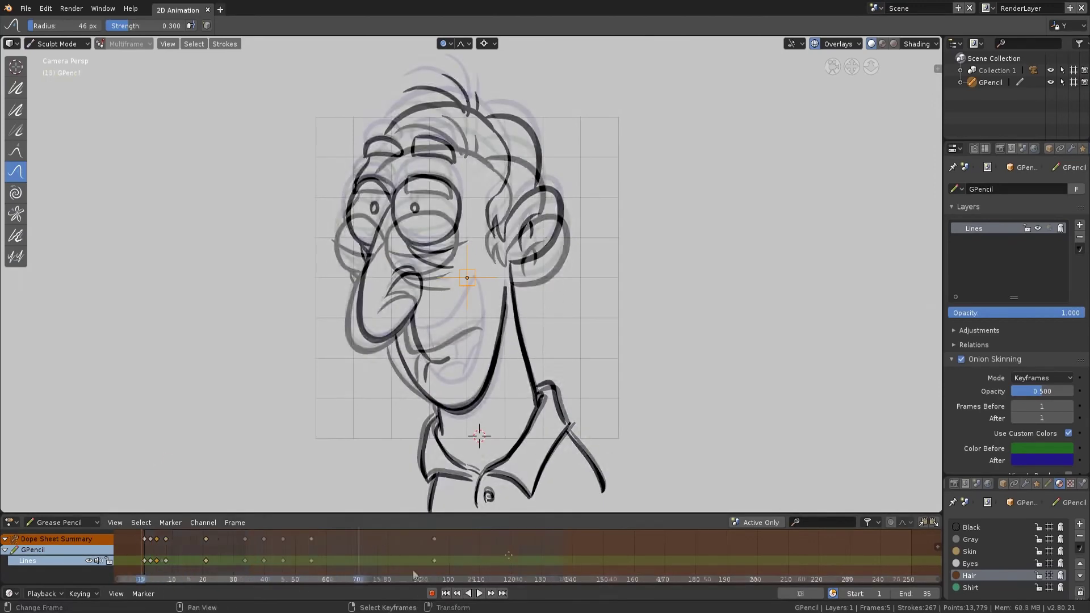
left_click_drag(190, 549, 215, 551)
right_click_drag(215, 558, 205, 556)
left_click_drag(196, 553, 190, 551)
right_click_drag(252, 559, 240, 557)
key("space")
left_click(174, 548)
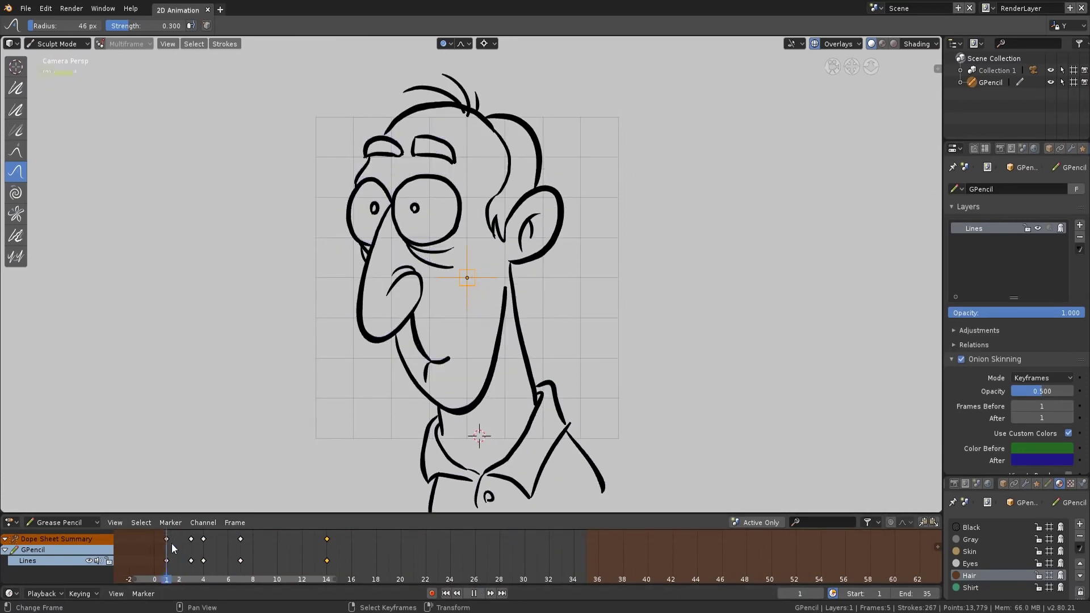
- Add a sculpted in-between at frame 2 with slightly raised eyes, and move the frame 7 keyframe to frame 6
key("space")
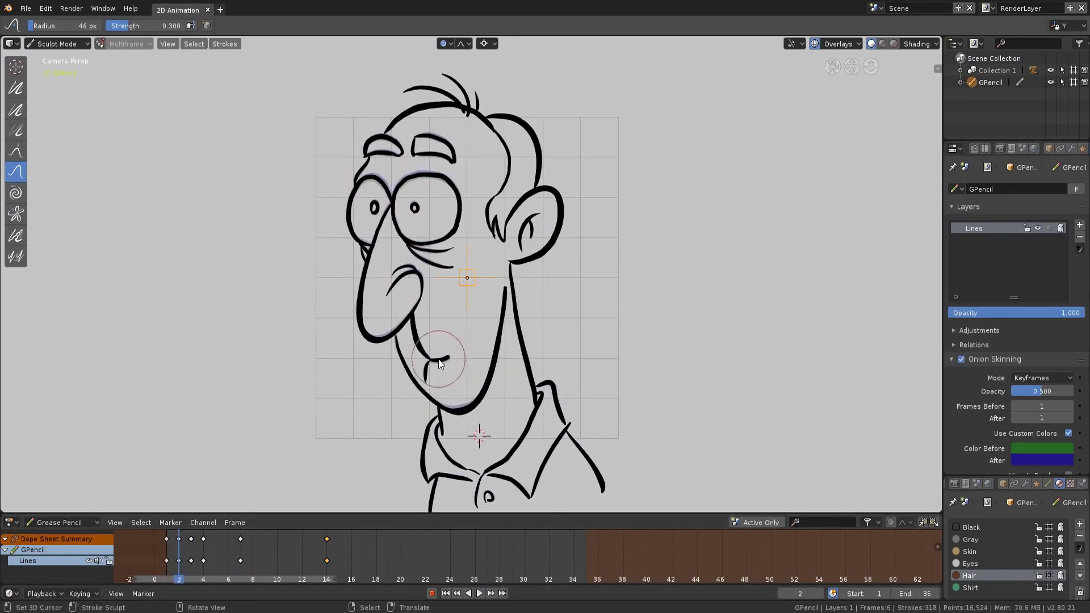
key("space")
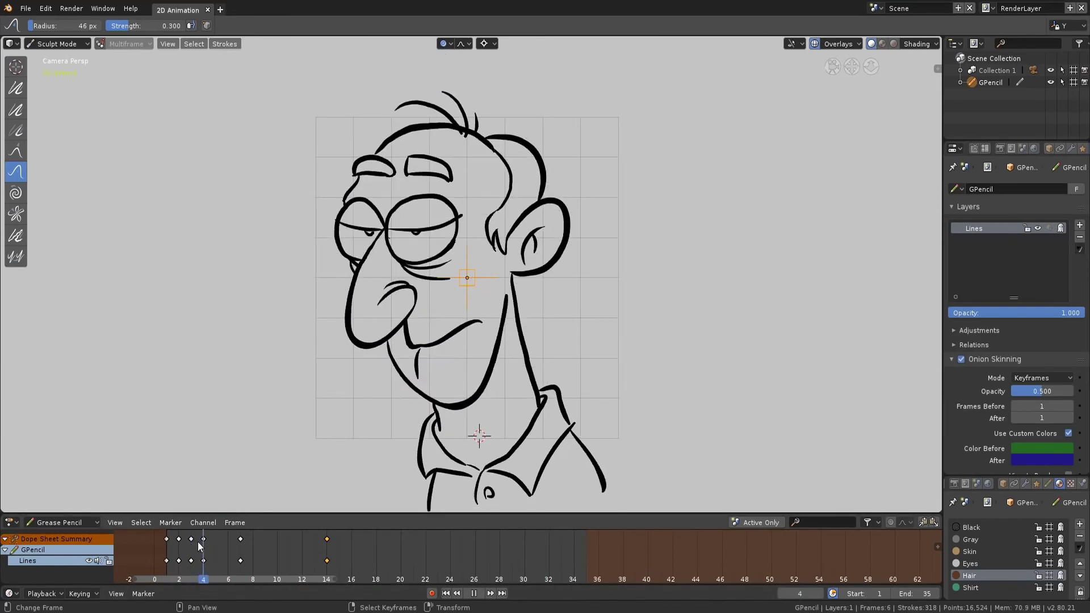
key("space")
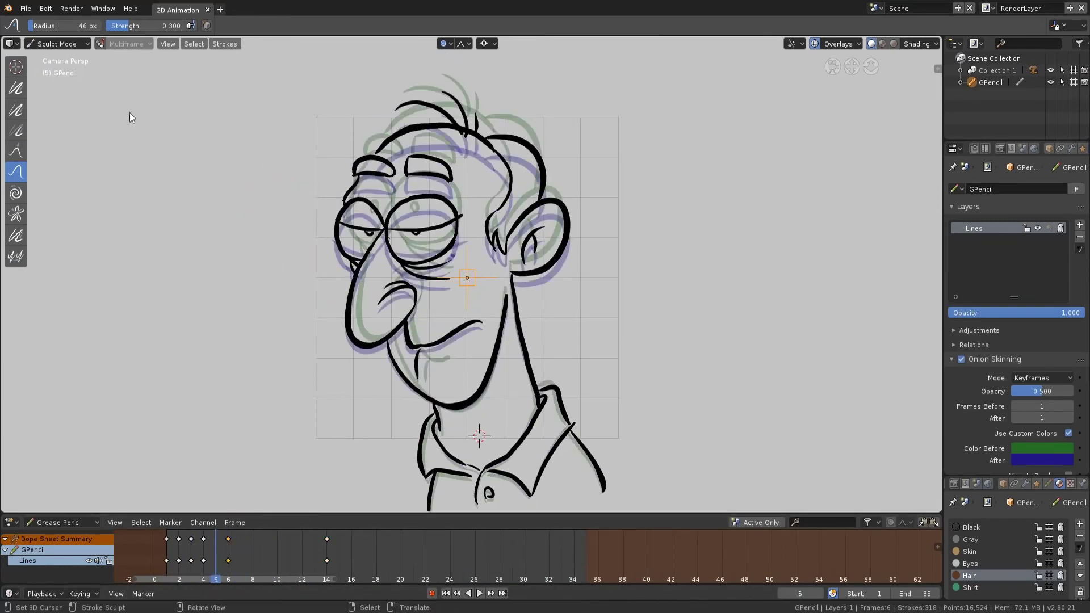
- Create an in-between at frame 5 by squashing the selected head strokes downward with proportional editing
key("Tab")
key("c")
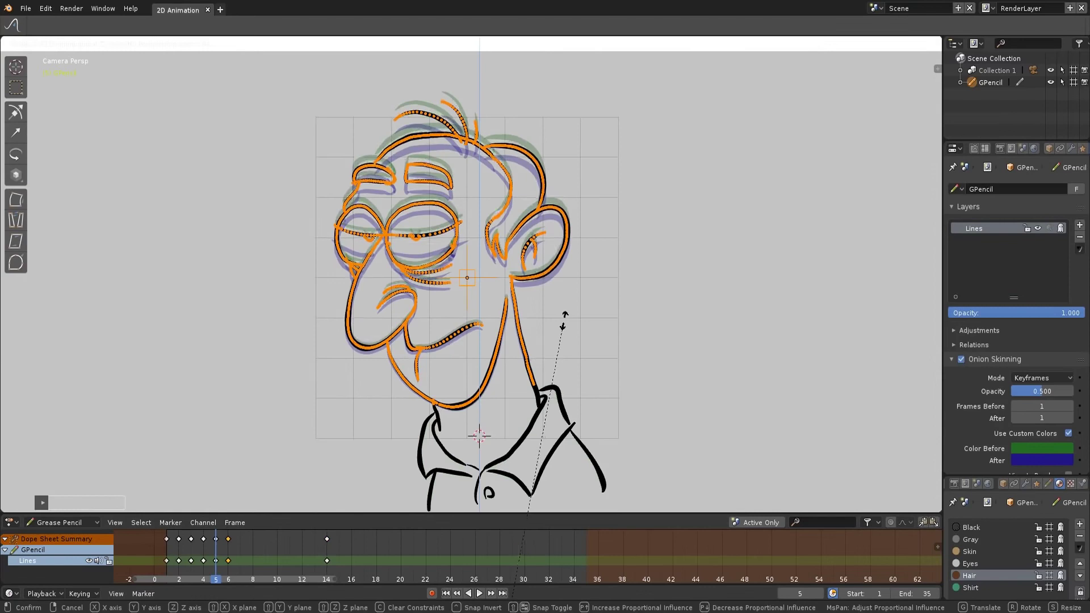
left_click(564, 317)
key("a")
key("Tab")
- Remove the pupils at frame 5, then lower and rotate the eyelid strokes to close the eyes further
key("Tab")
right_click(370, 239)
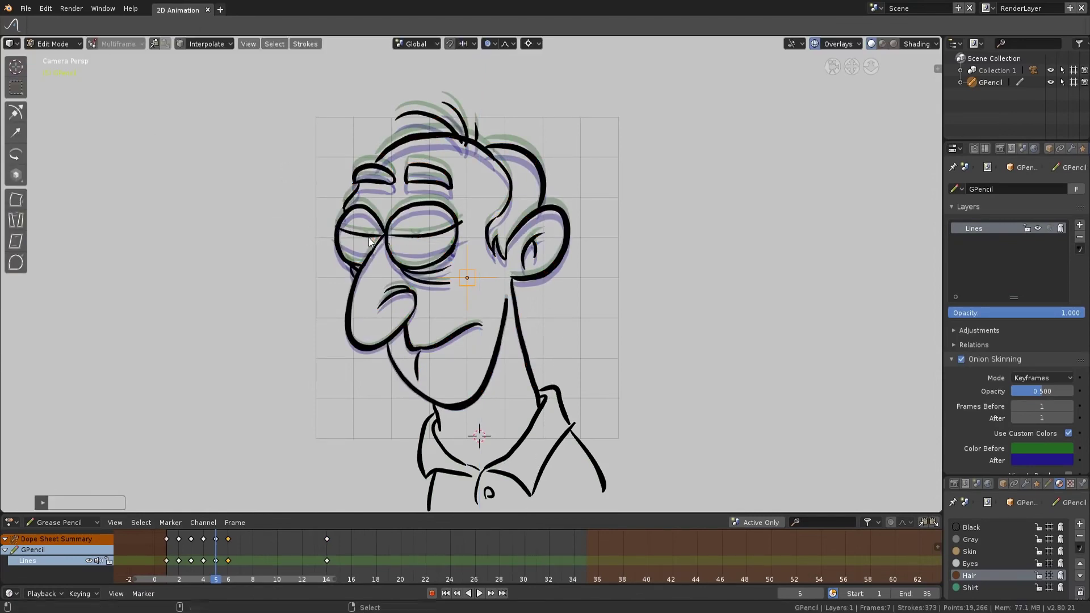
left_click(342, 234)
key("g")
left_click(475, 256)
key("r")
left_click(476, 257)
key("g")
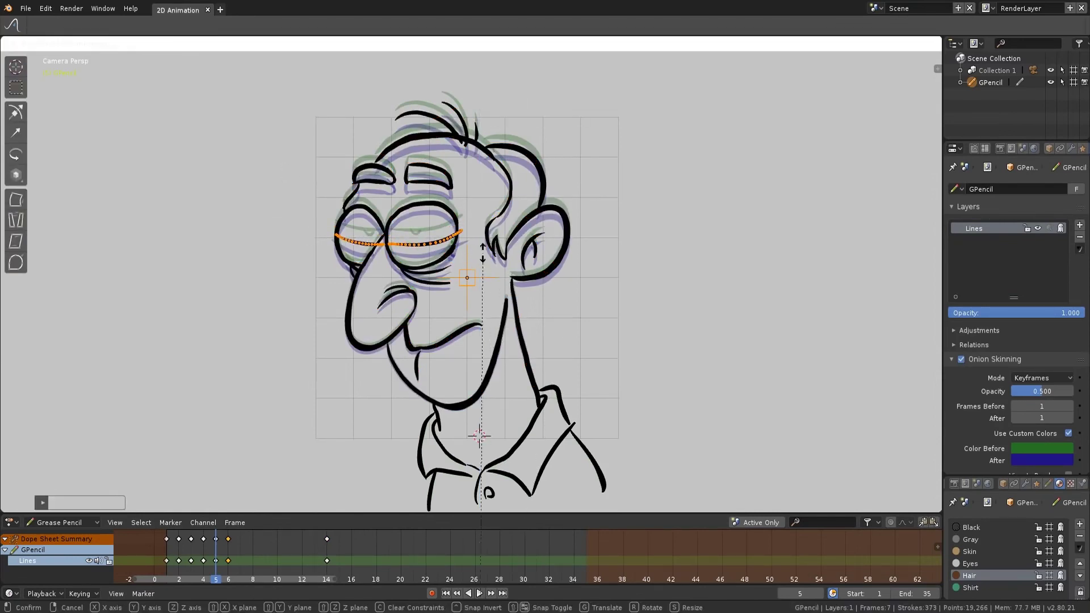
left_click(478, 261)
right_click(384, 247)
key("space")
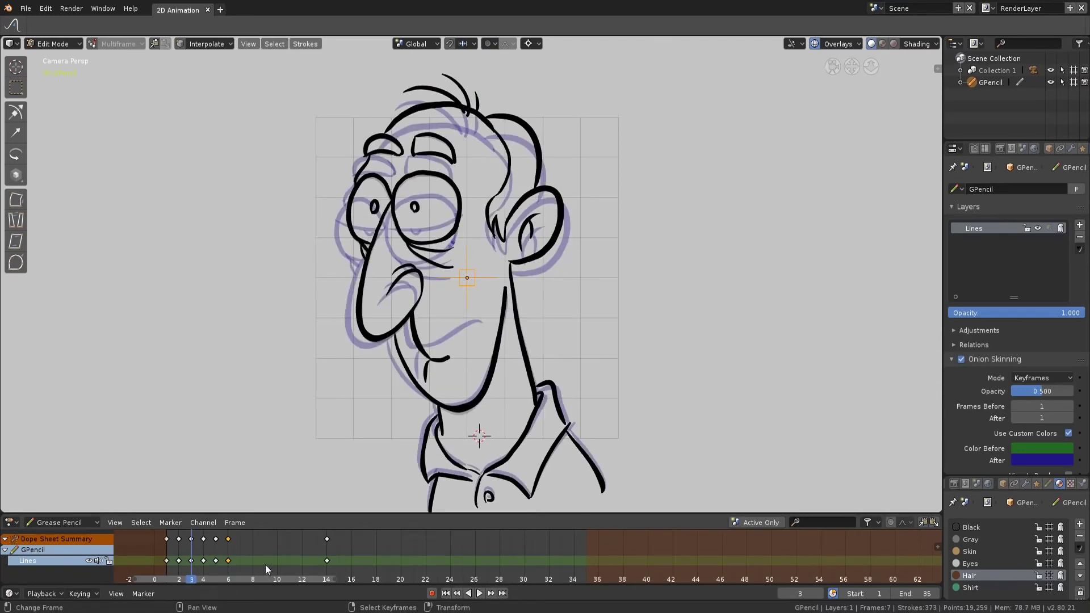
- Review the laughing pose at frame 14 and duplicate its keyframe to frame 17
key("space")
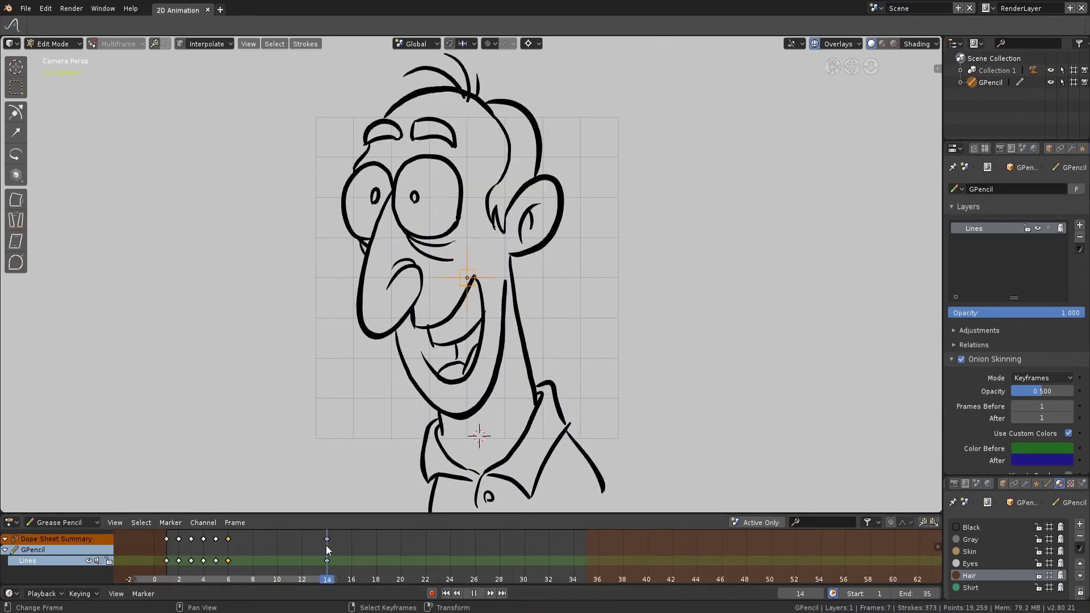
right_click(324, 541)
key("shift+d")
left_click(366, 556)
left_click(369, 556)
- Reshape the open mouth on the duplicated keyframe with a resized sculpt brush and erase strokes near its corner
left_click(56, 43)
left_click(54, 83)
key("f")
left_click(522, 320)
mouse_move(487, 312)
left_mouse_down()
mouse_move(496, 292)
mouse_move(479, 364)
left_mouse_up()
key("f")
left_click(442, 337)
left_click(58, 43)
left_click(59, 97)
left_click_drag(480, 267, 486, 321, "ctrl")
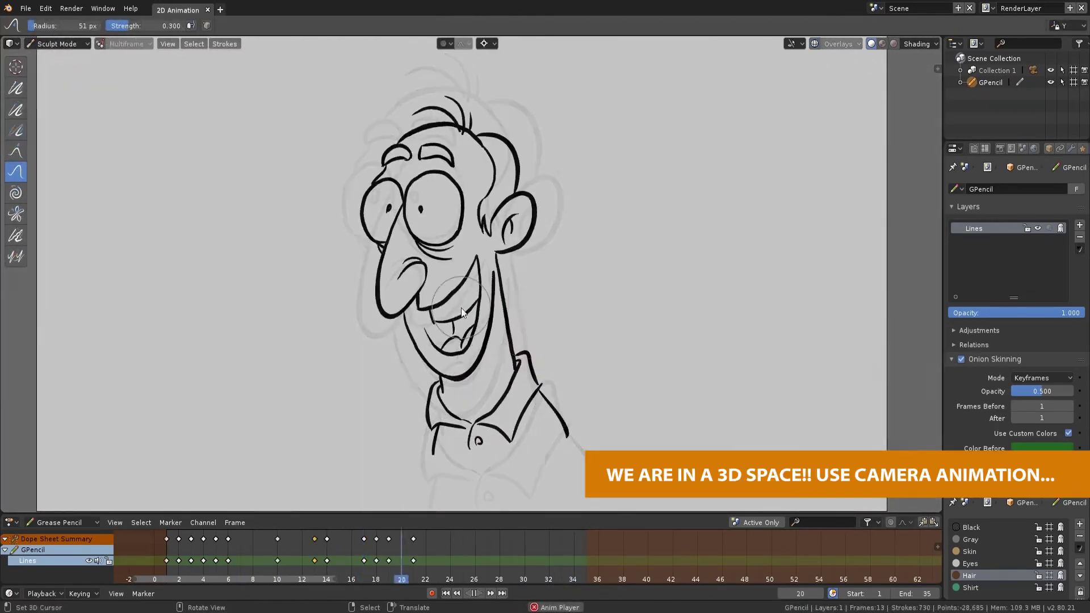
- Stop the playback, leave sculpting for Object Mode, and show the general Dope Sheet at frame 1
key("Escape")
left_click(62, 44)
left_click(60, 58)
middle_click_drag(295, 227, 278, 295, "ctrl")
left_click(63, 522)
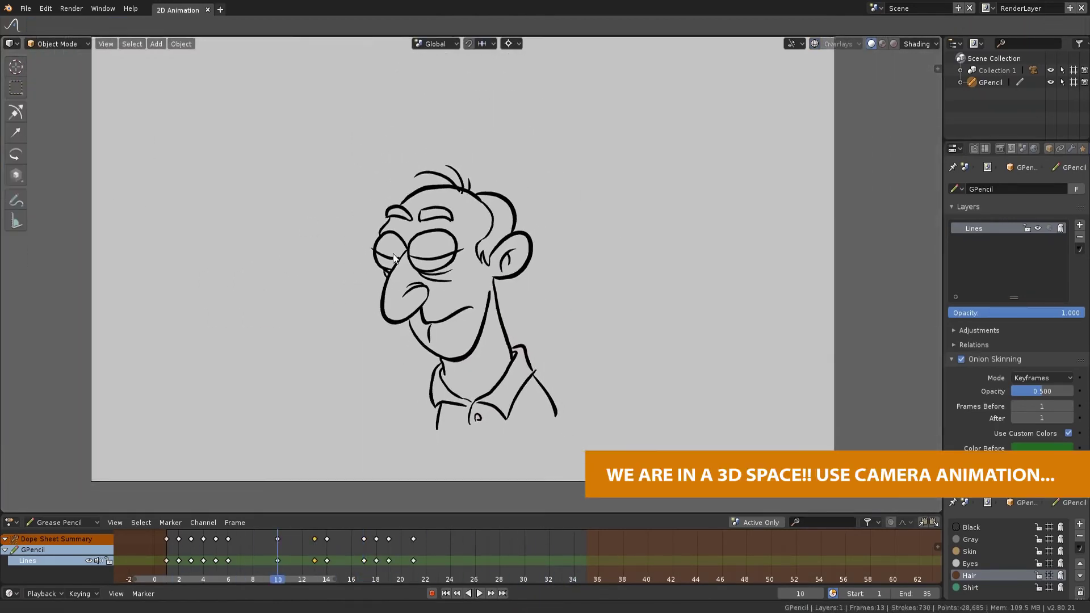
left_click(59, 508)
key("shift+Left")
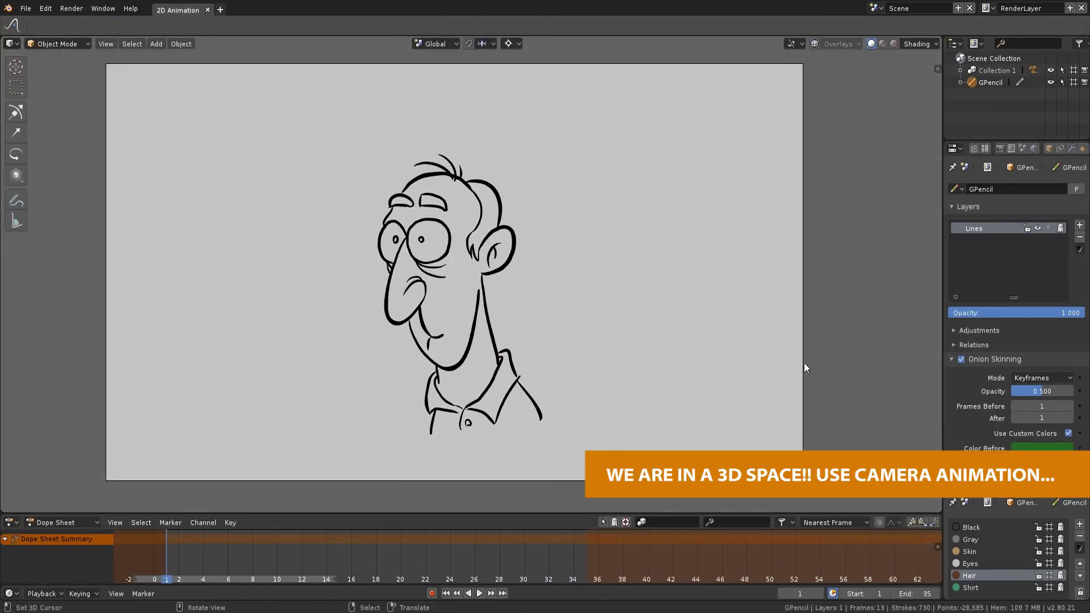
- Select the camera with the overlays shown and lock the camera to the view
left_click(803, 362)
left_click(814, 44)
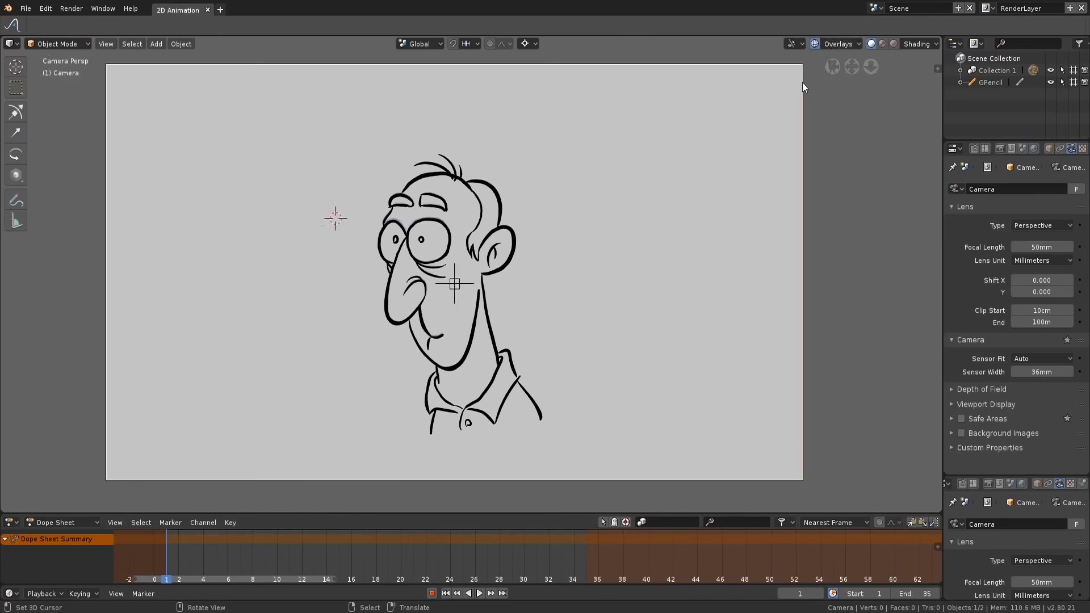
key("n")
left_click(931, 378)
- Move the camera closer to the head, tilt it to -4° on Y, and keyframe its location and rotation at frame 1
mouse_move(573, 304)
middle_mouse_down("ctrl")
mouse_move(593, 263)
mouse_move(618, 243)
middle_mouse_up("ctrl")
middle_click_drag(620, 242, 634, 211, "shift")
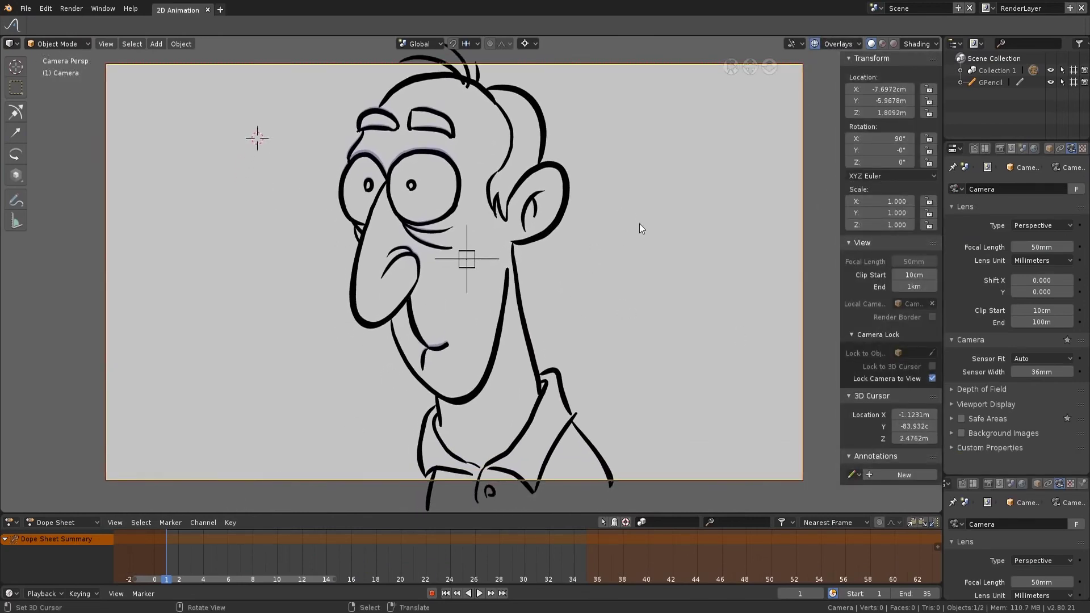
key("r")
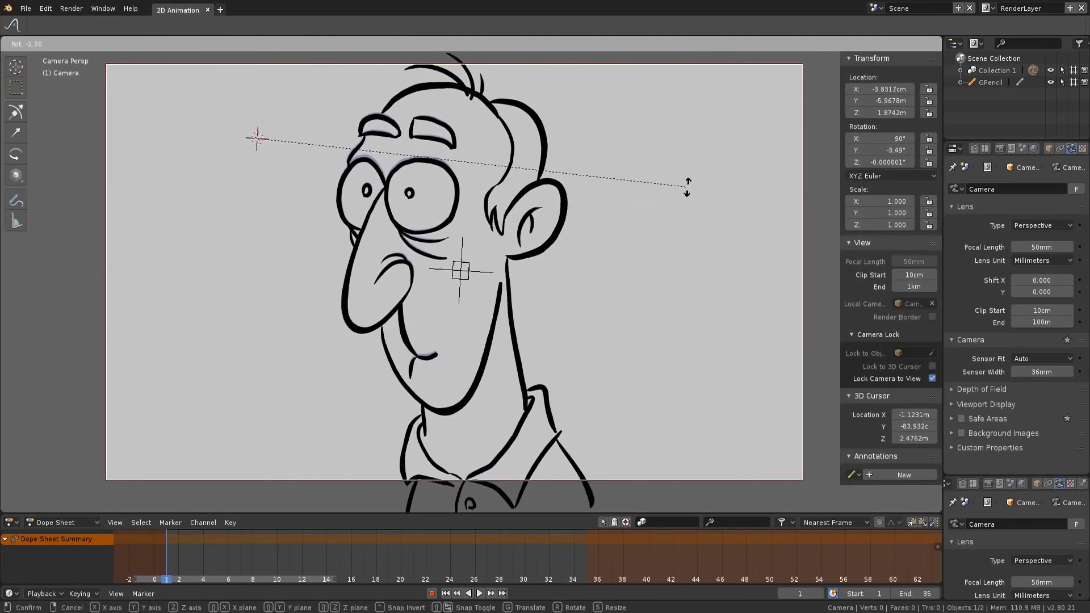
left_click(677, 214)
scroll(681, 207, "up", 2)
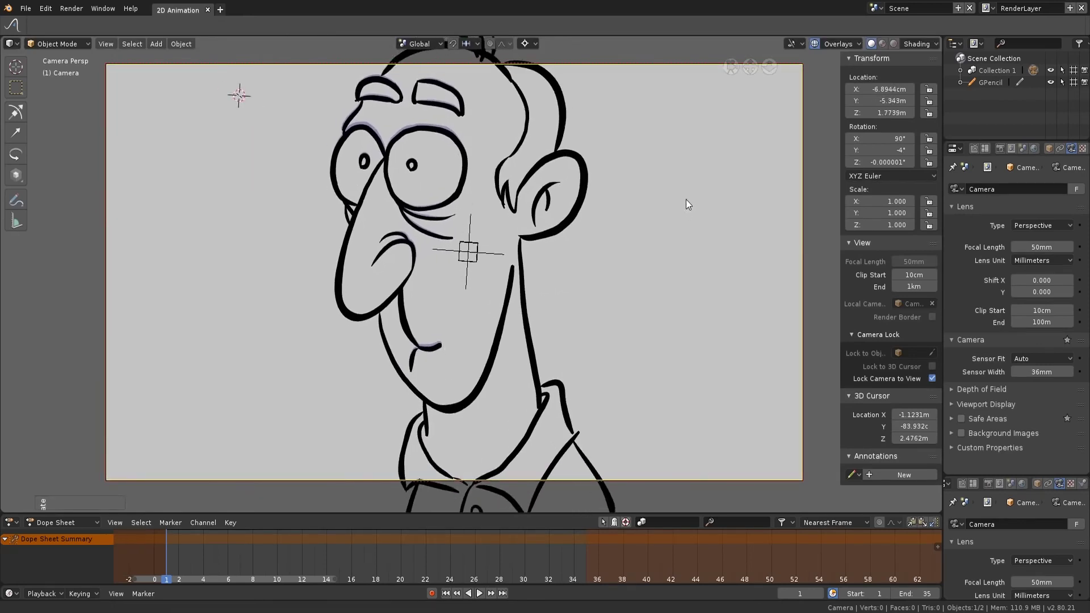
key("i")
left_click(593, 292)
- At frame 26, pull the camera back, tilt it to about -8.34° on Y, and keyframe its location and rotation
key("space")
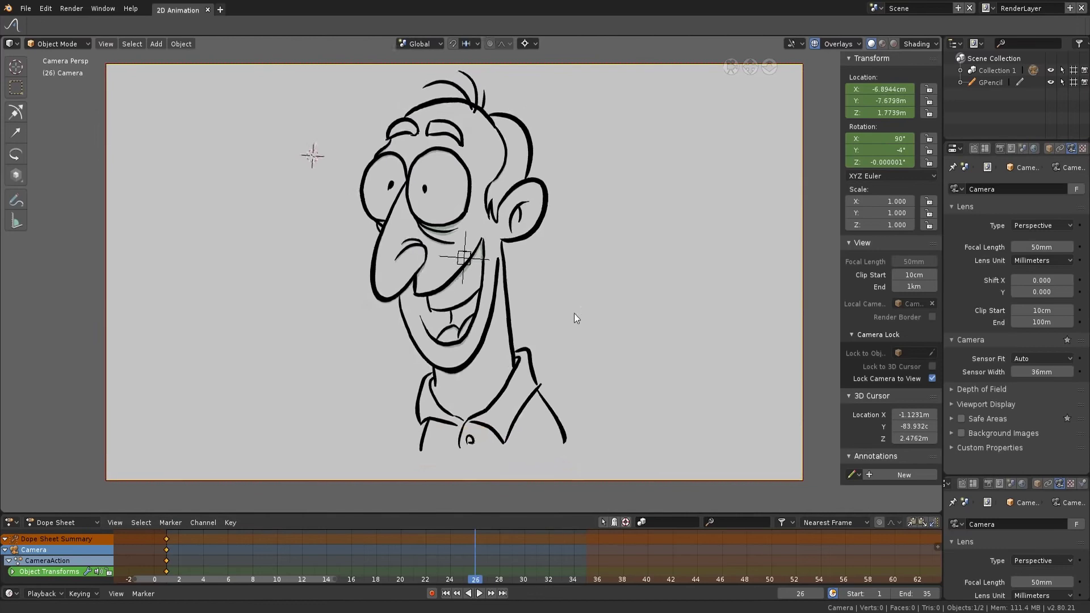
key("space")
key("r")
left_click(682, 230)
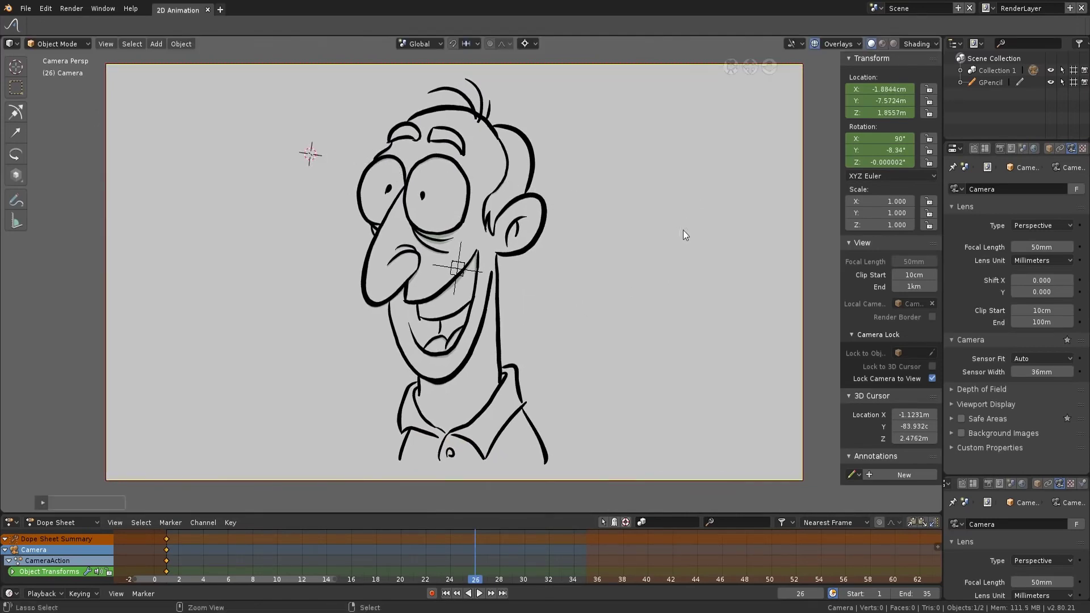
scroll(690, 219, "up", 1)
key("i")
left_click(669, 234)
- Return to frame 1 and play back the camera move through the camera view
left_click_drag(472, 541, 166, 565)
key("n")
key("space")
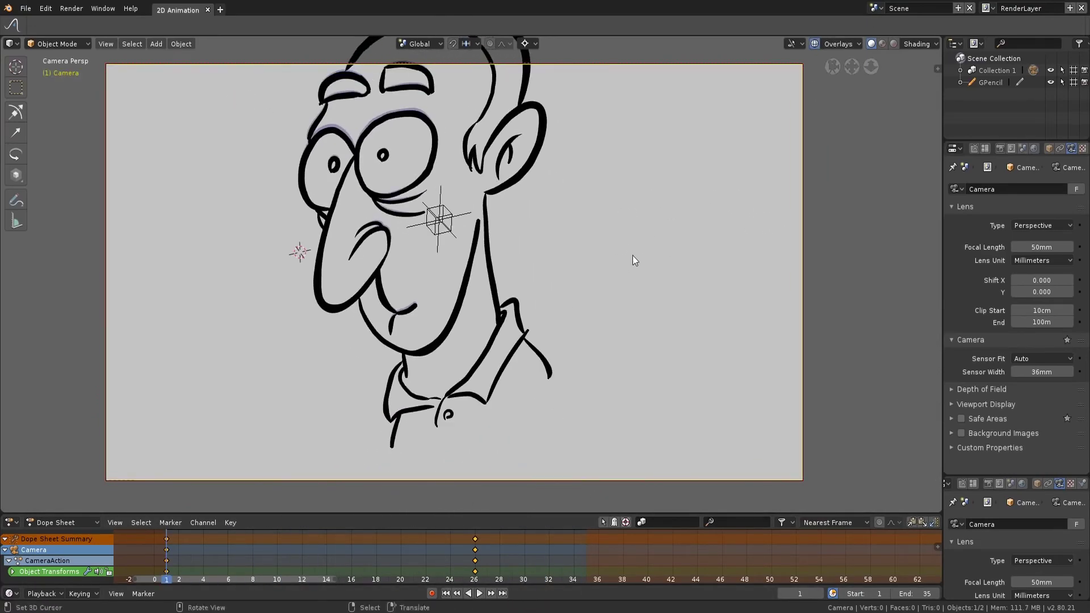
key("space")
- Unlock the camera from the view, orbit out into the 3D scene, and play the animation from the first frame
key("n")
left_click(932, 378)
middle_click_drag(766, 283, 650, 290)
key("shift+Left")
key("space")
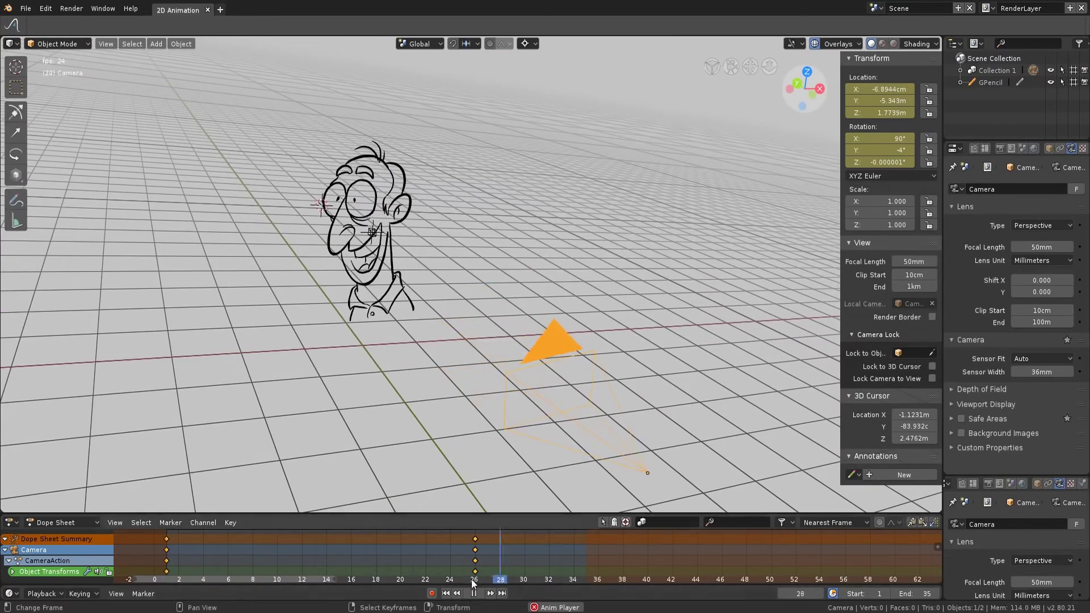
- Return to the camera view during playback and hide the overlays and the sidebar
key("KP_0")
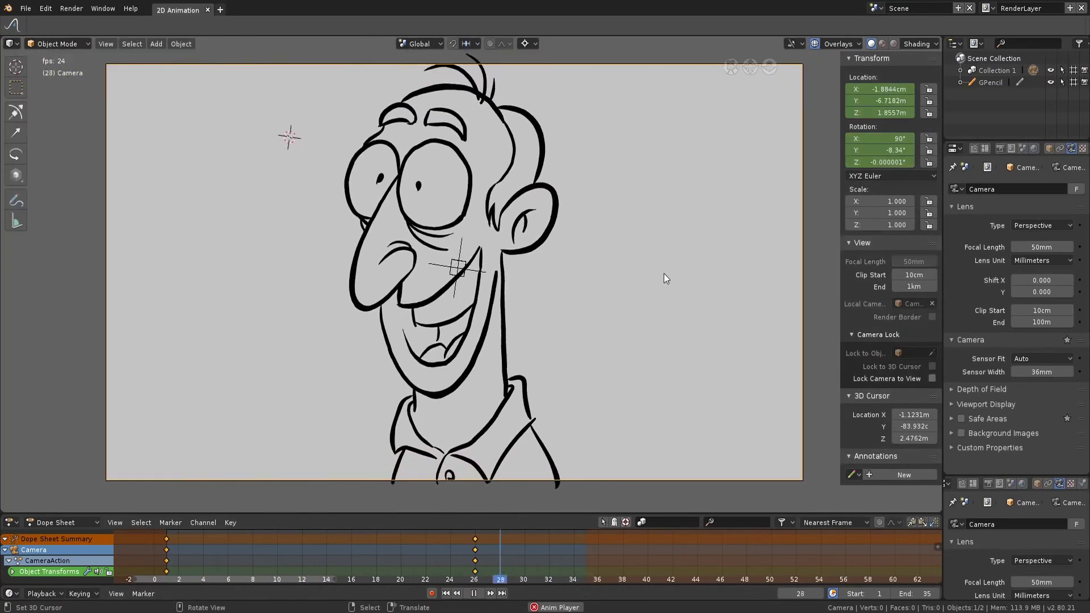
left_click(814, 43)
key("n")
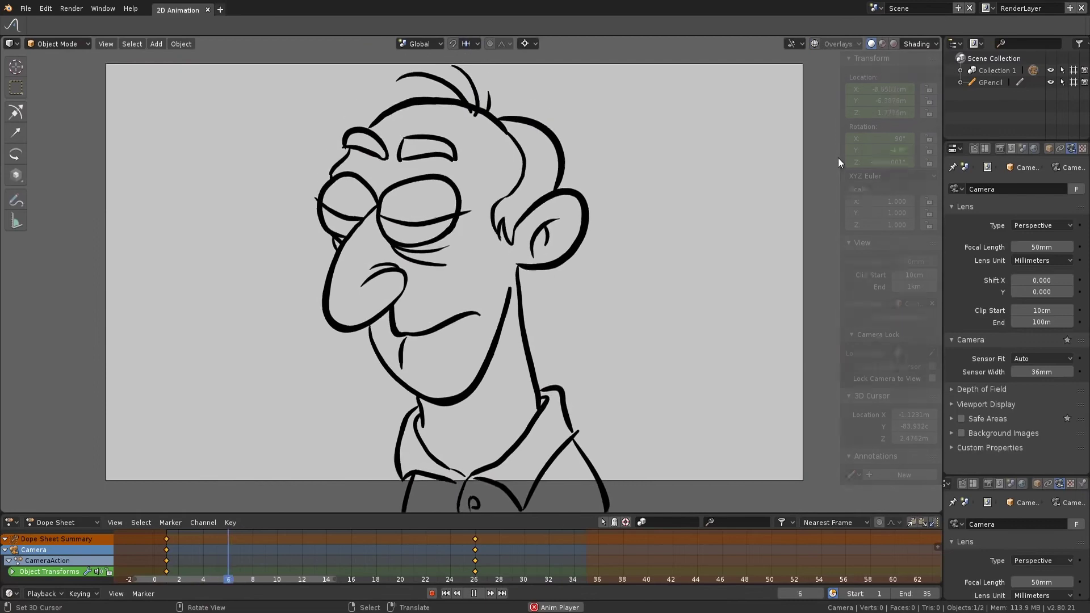